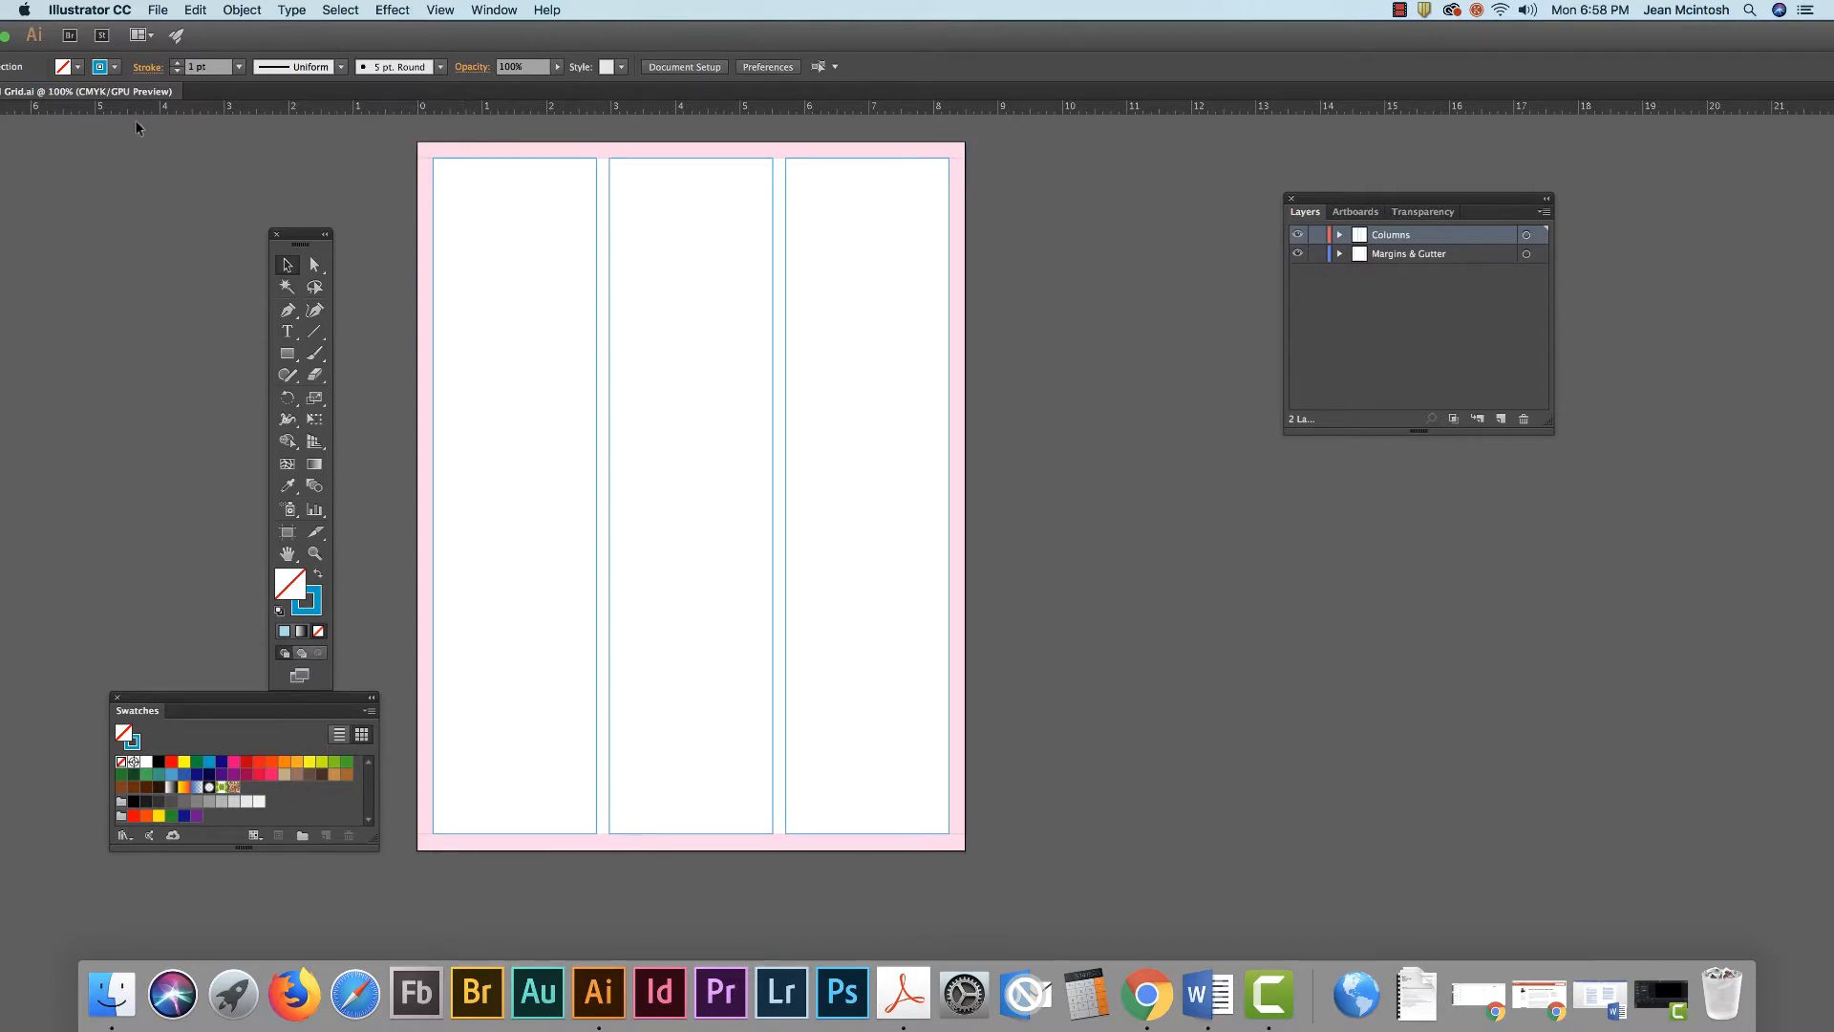
Toggle the document rulers off and on again in the 3 Col Grid document.
{"action": "left_click_drag", "start_coordinate": [685, 52], "coordinate": [727, 52]}
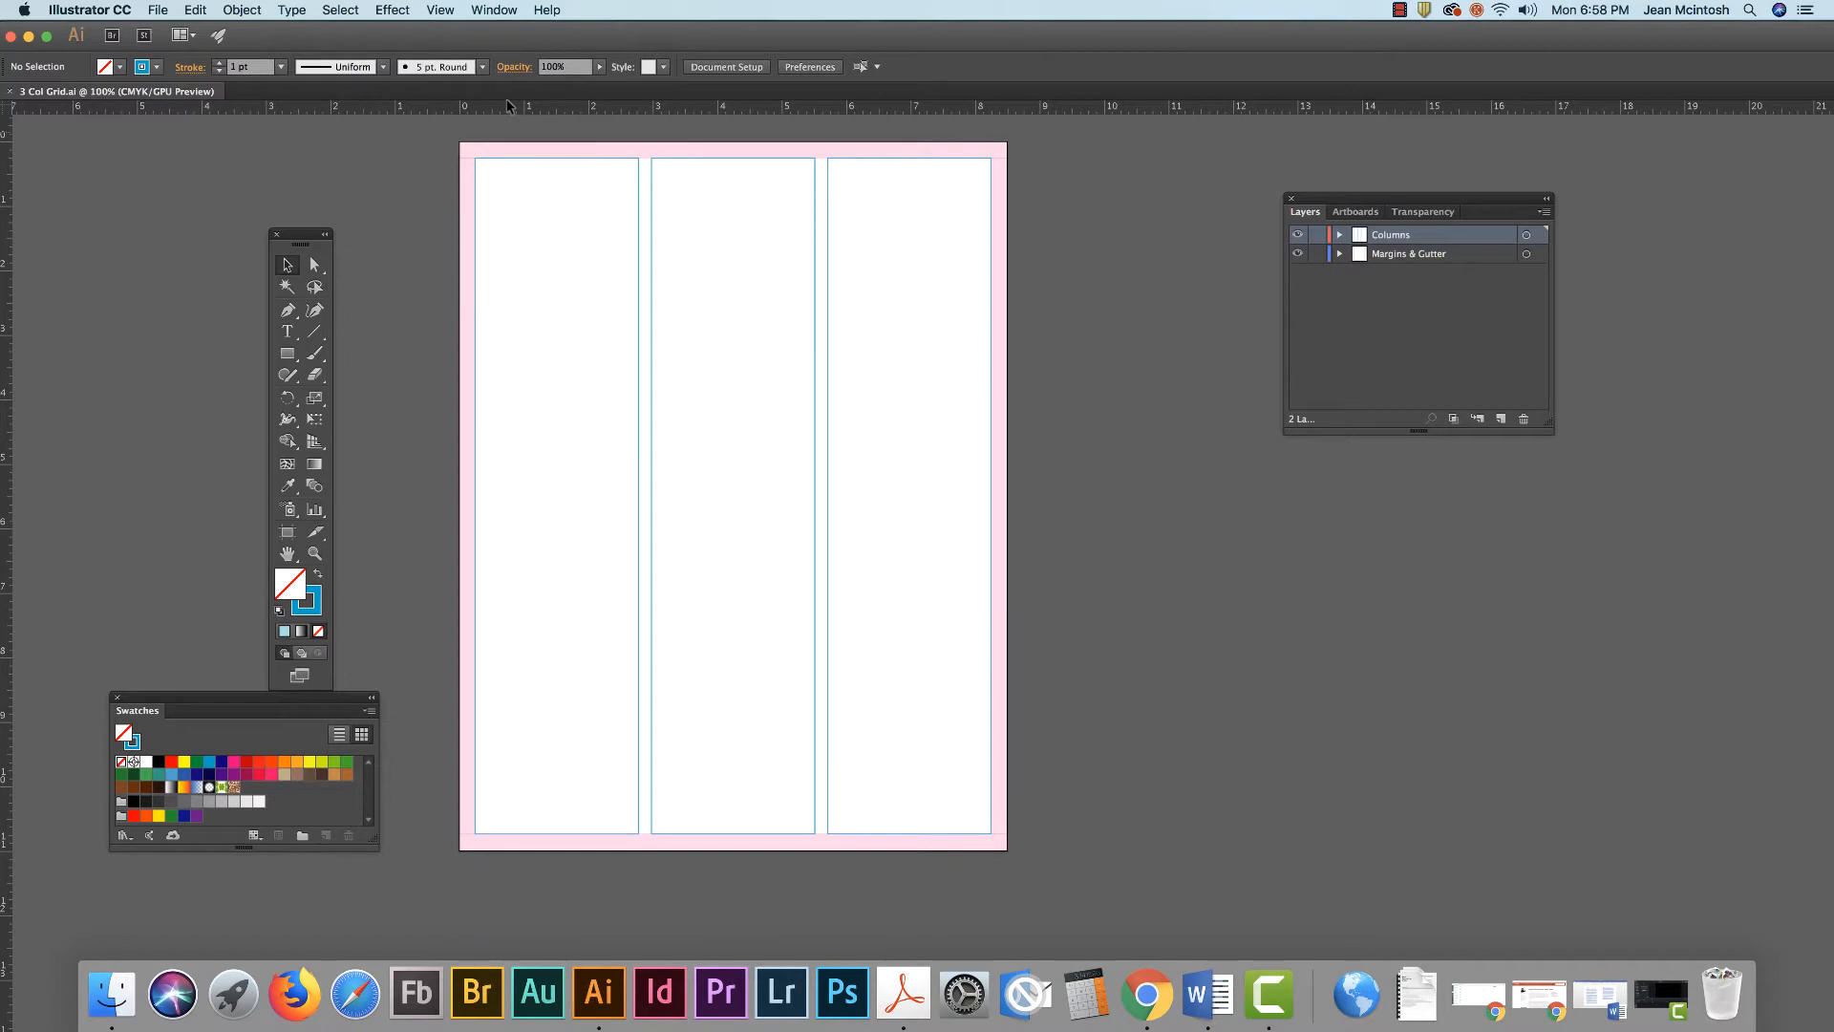
{"action": "left_click", "coordinate": [442, 11]}
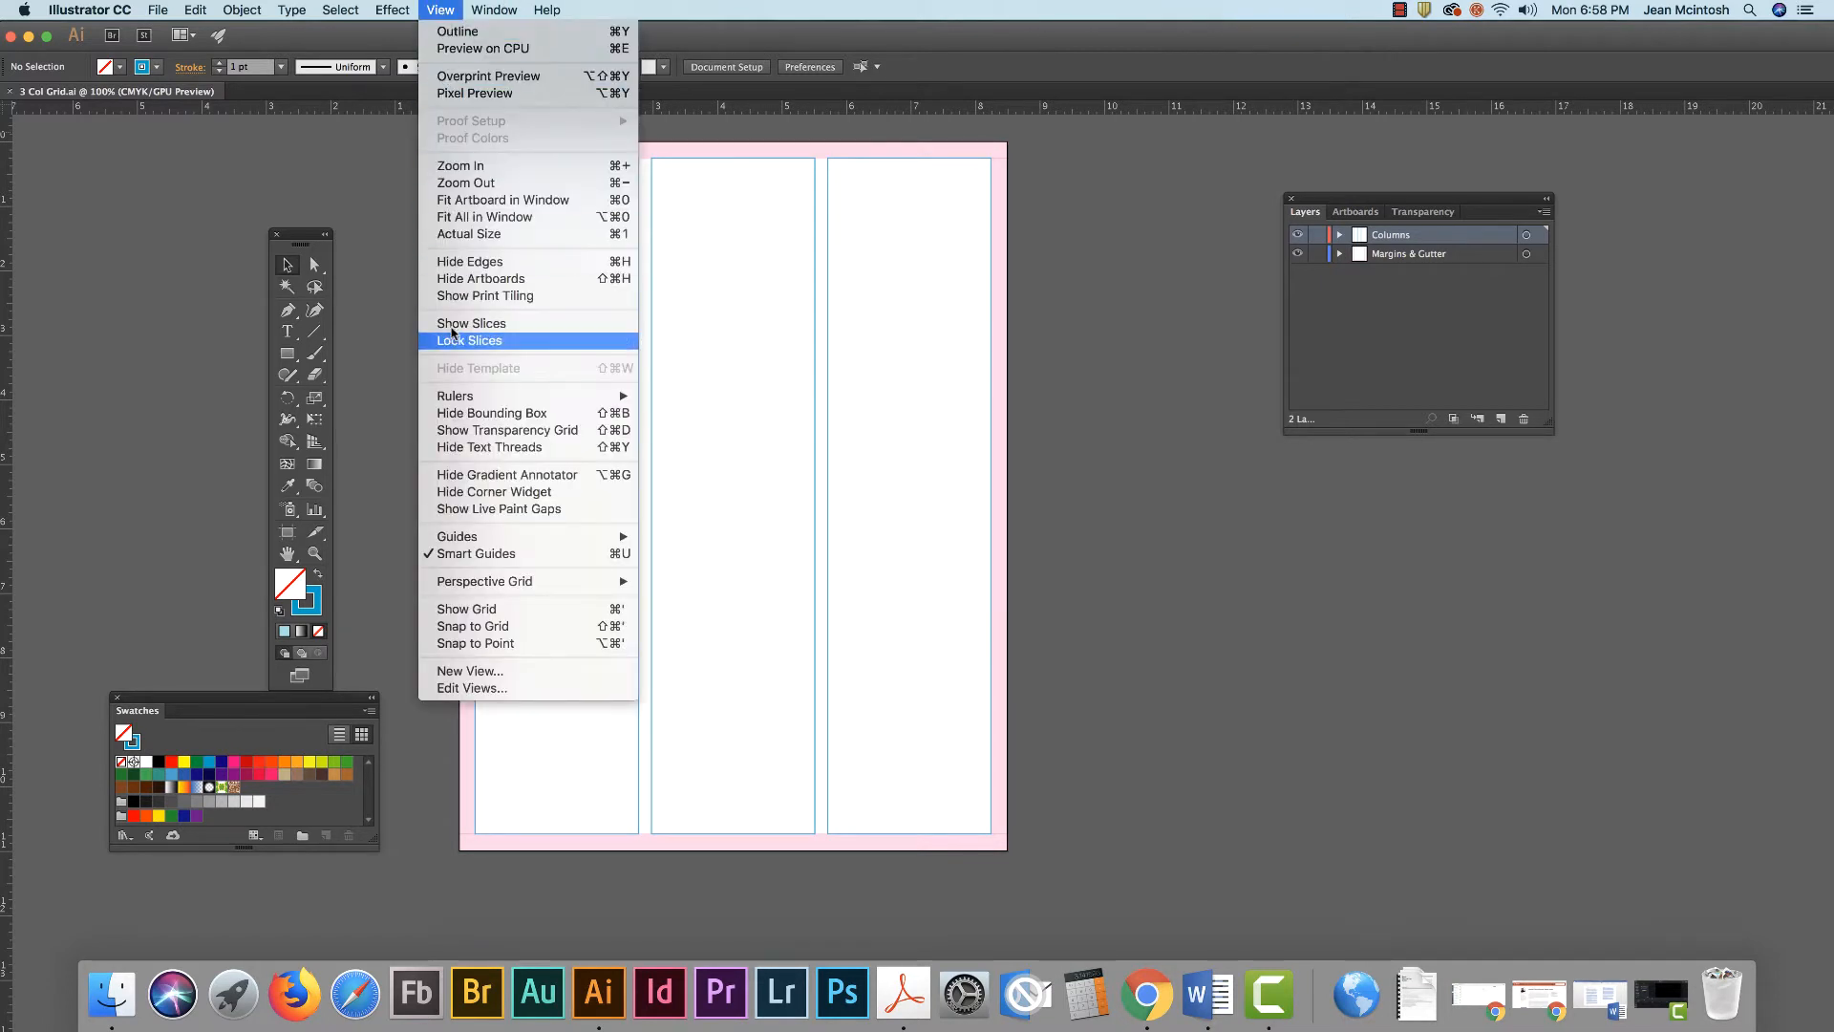
{"action": "mouse_move", "coordinate": [455, 396]}
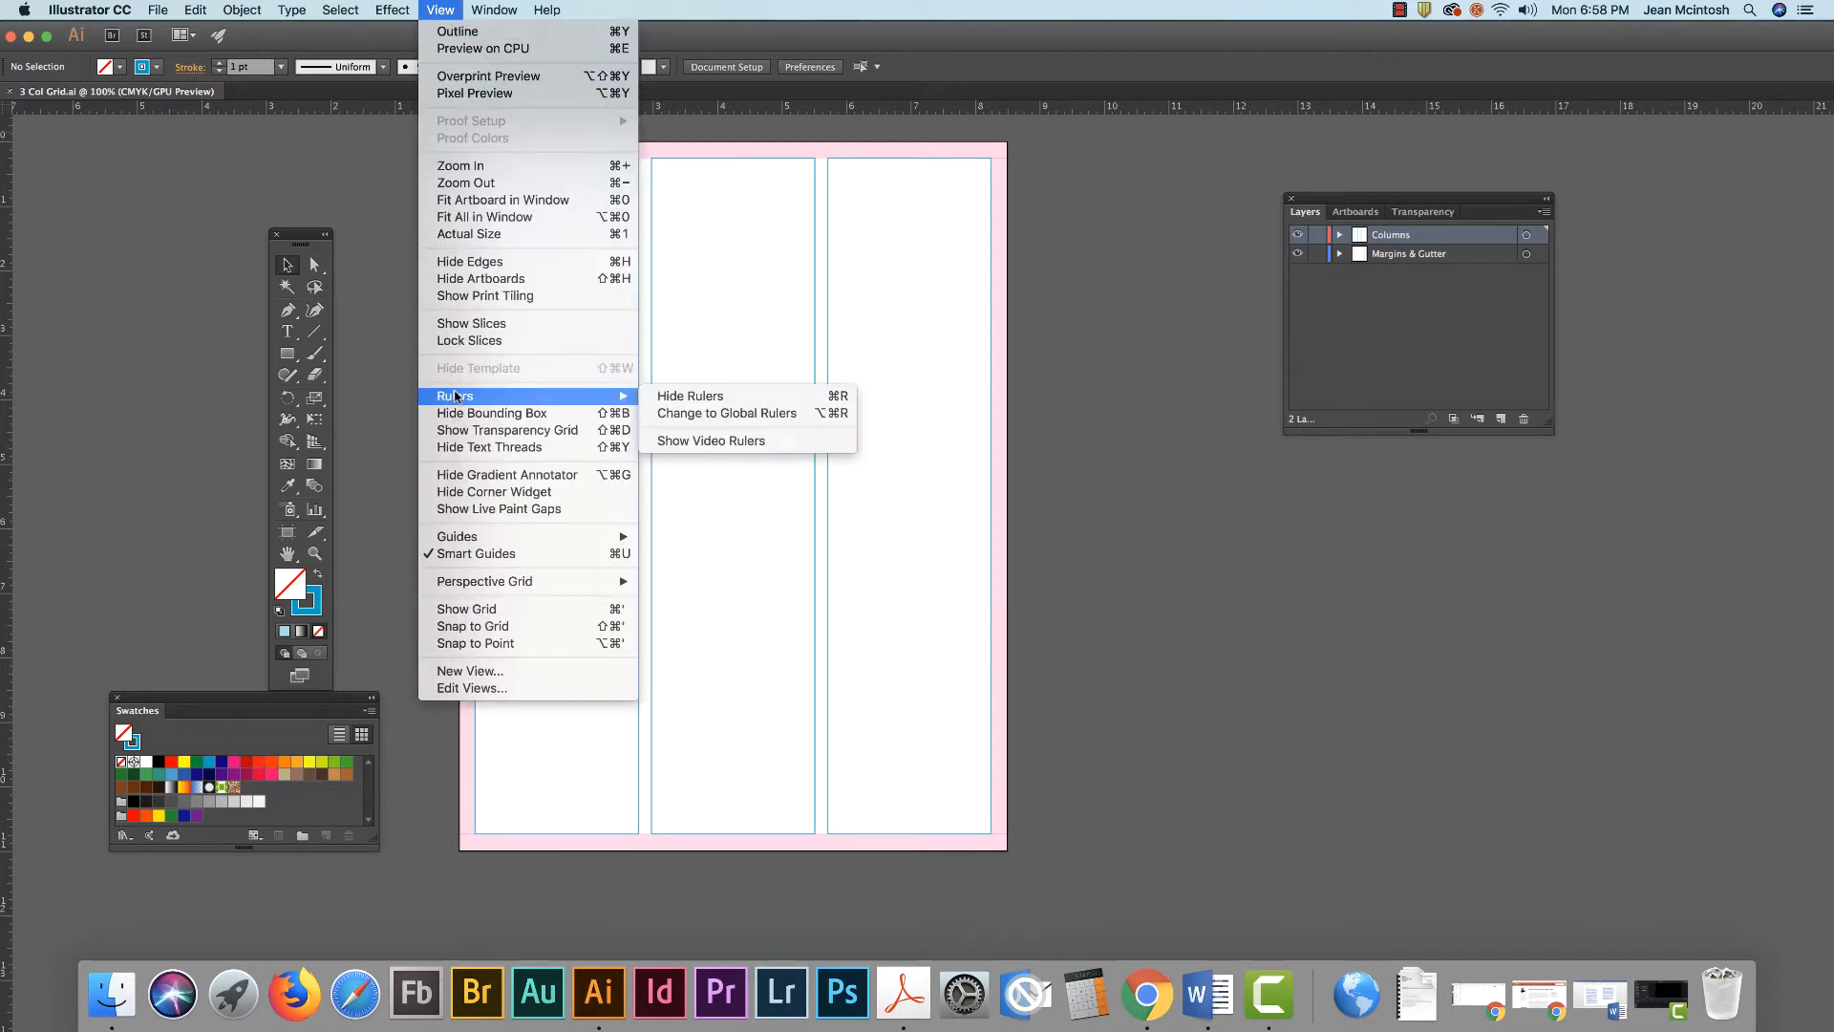
{"action": "left_click", "coordinate": [689, 397]}
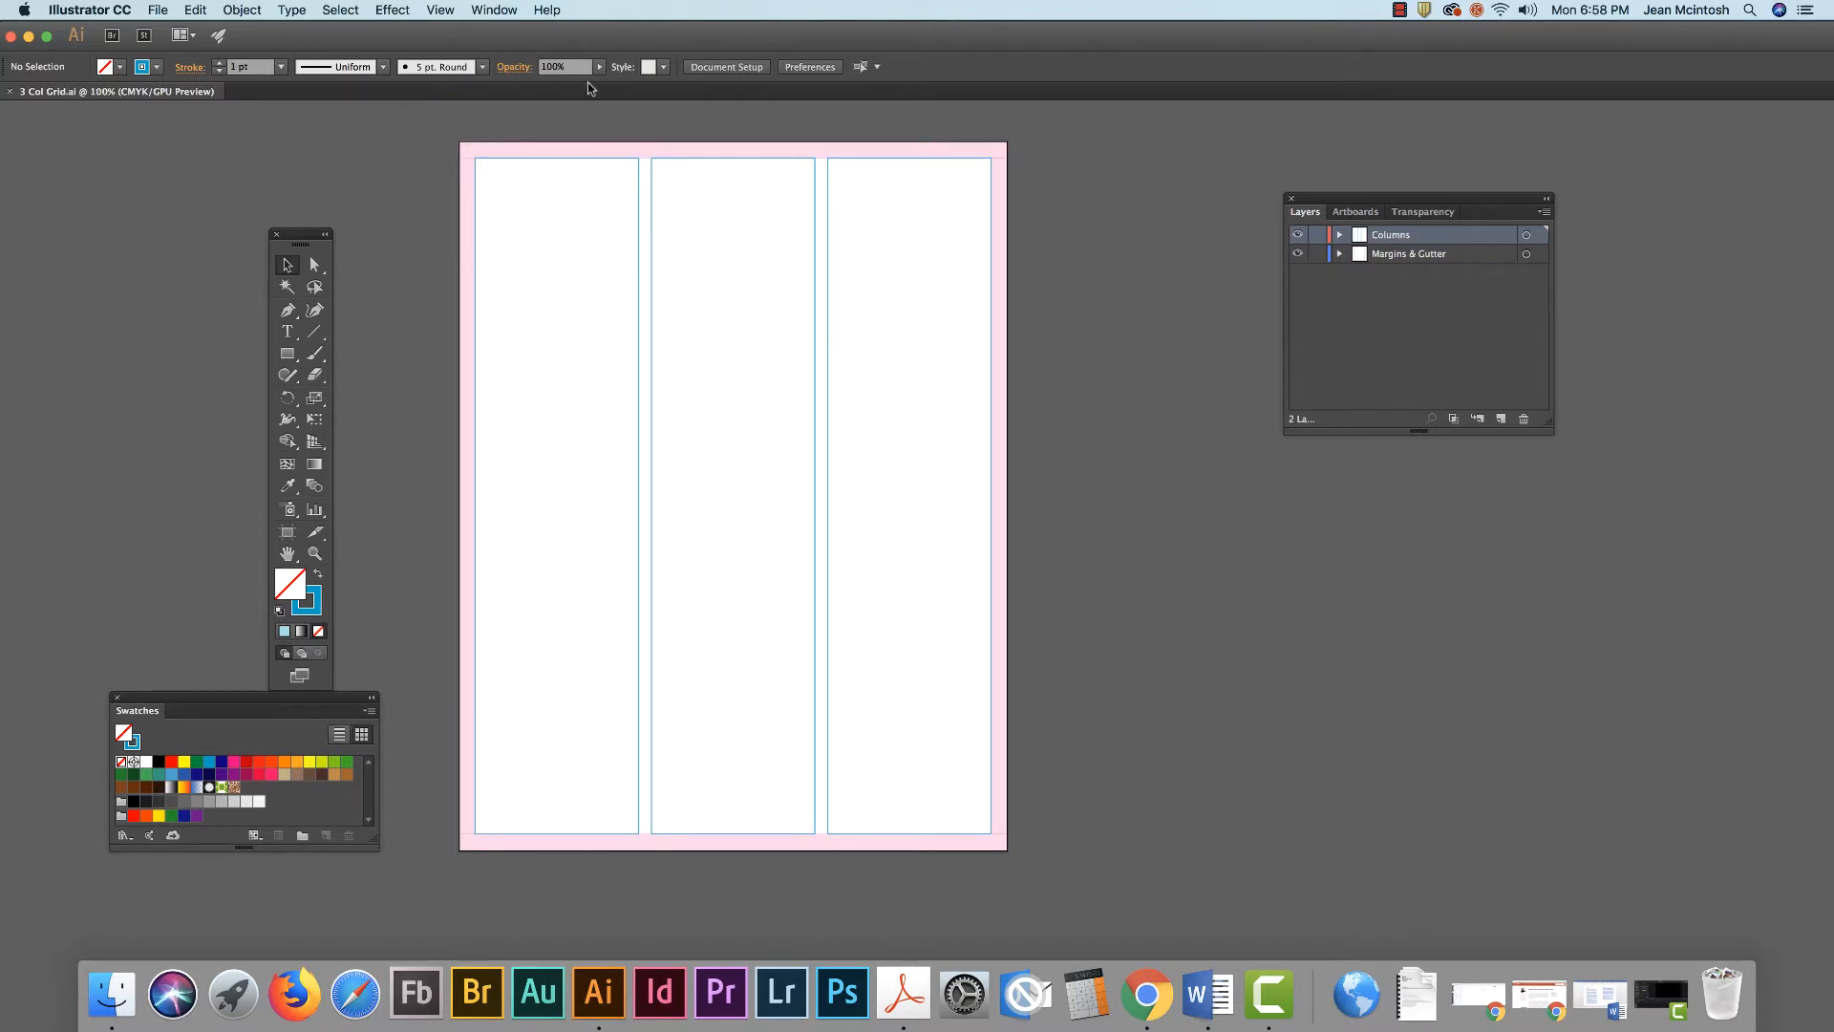
{"action": "key", "text": "super+r"}
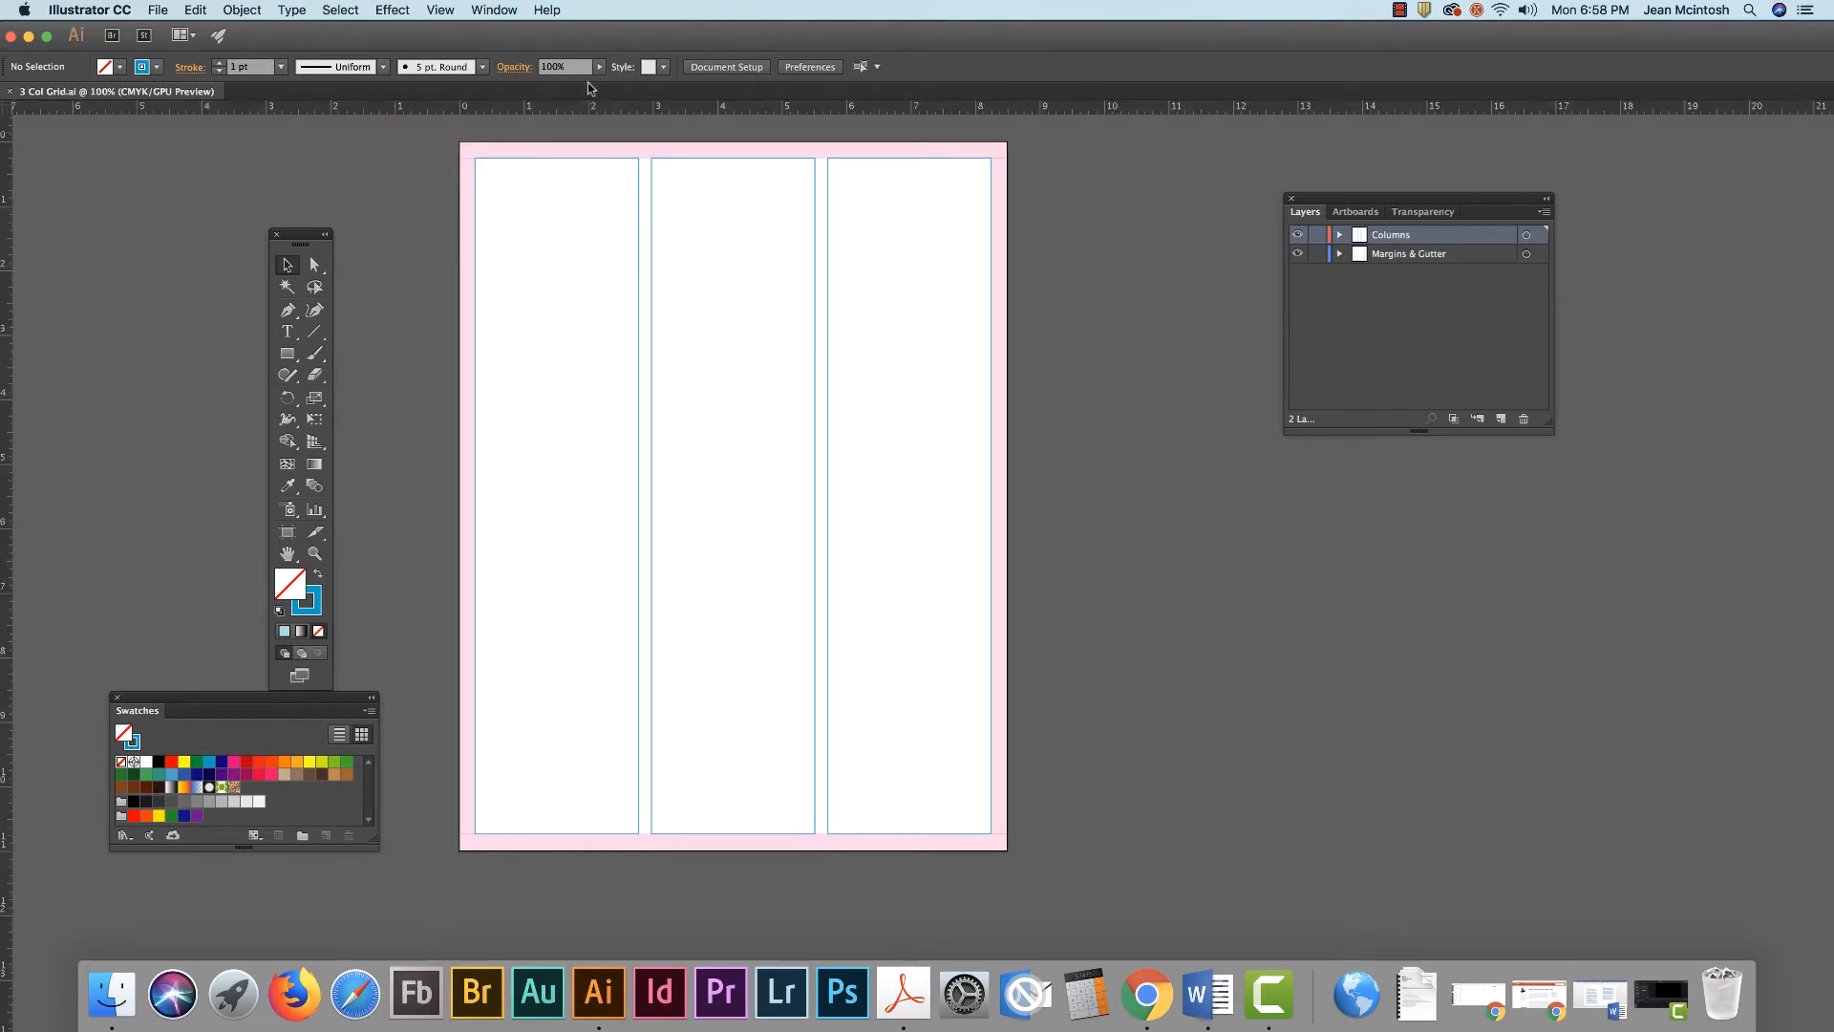
{"action": "key", "text": "super+r"}
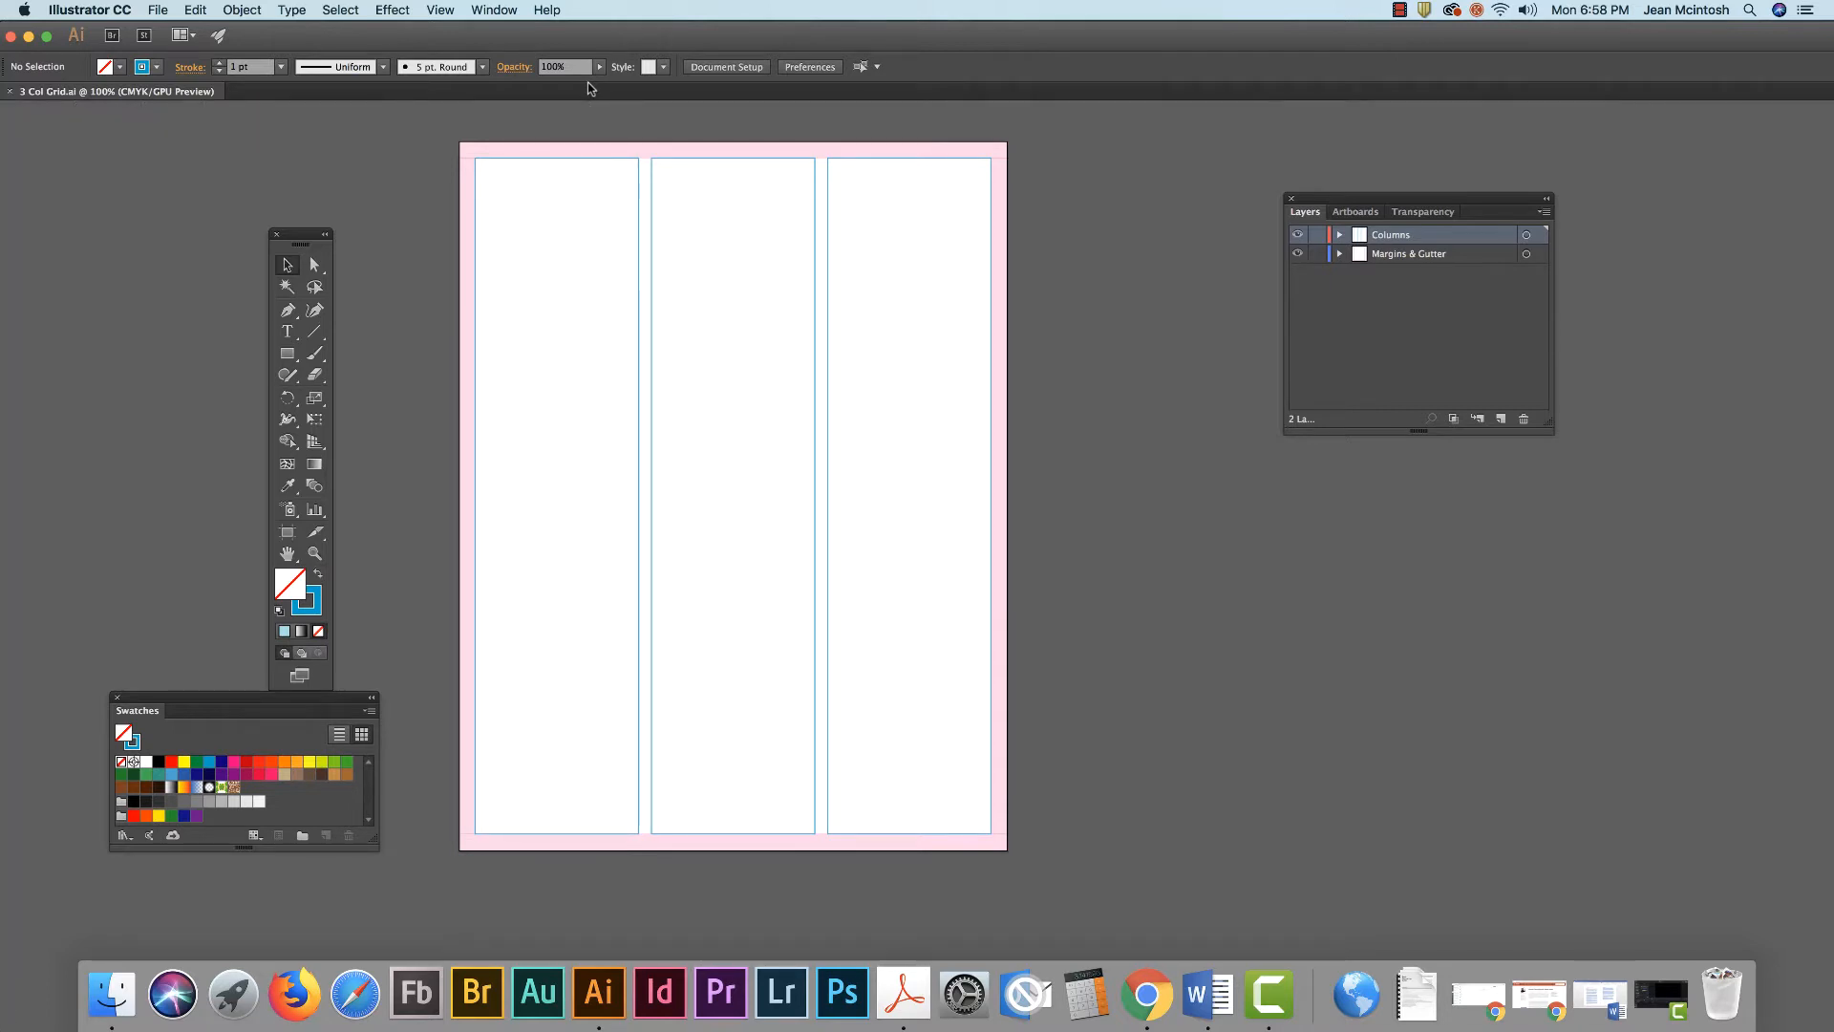
{"action": "key", "text": "super+r"}
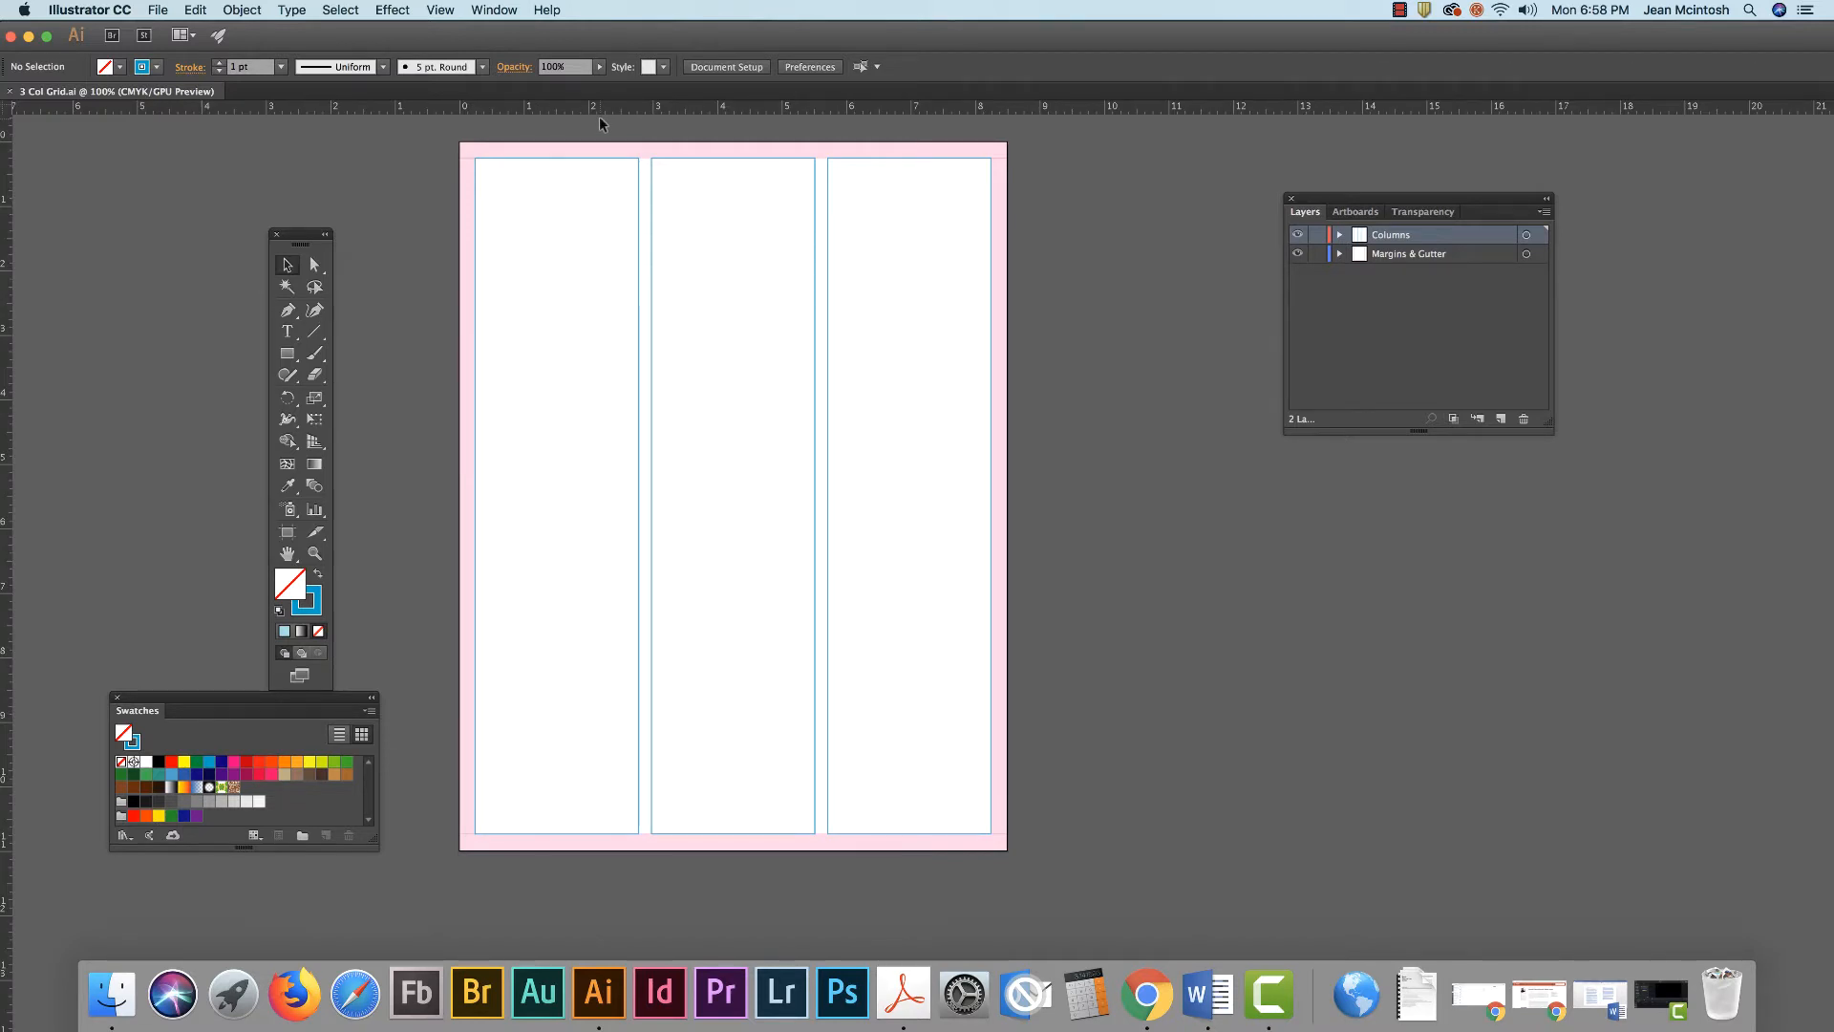
{"action": "left_click_drag", "start_coordinate": [599, 117], "coordinate": [562, 147]}
{"action": "left_click", "coordinate": [286, 11]}
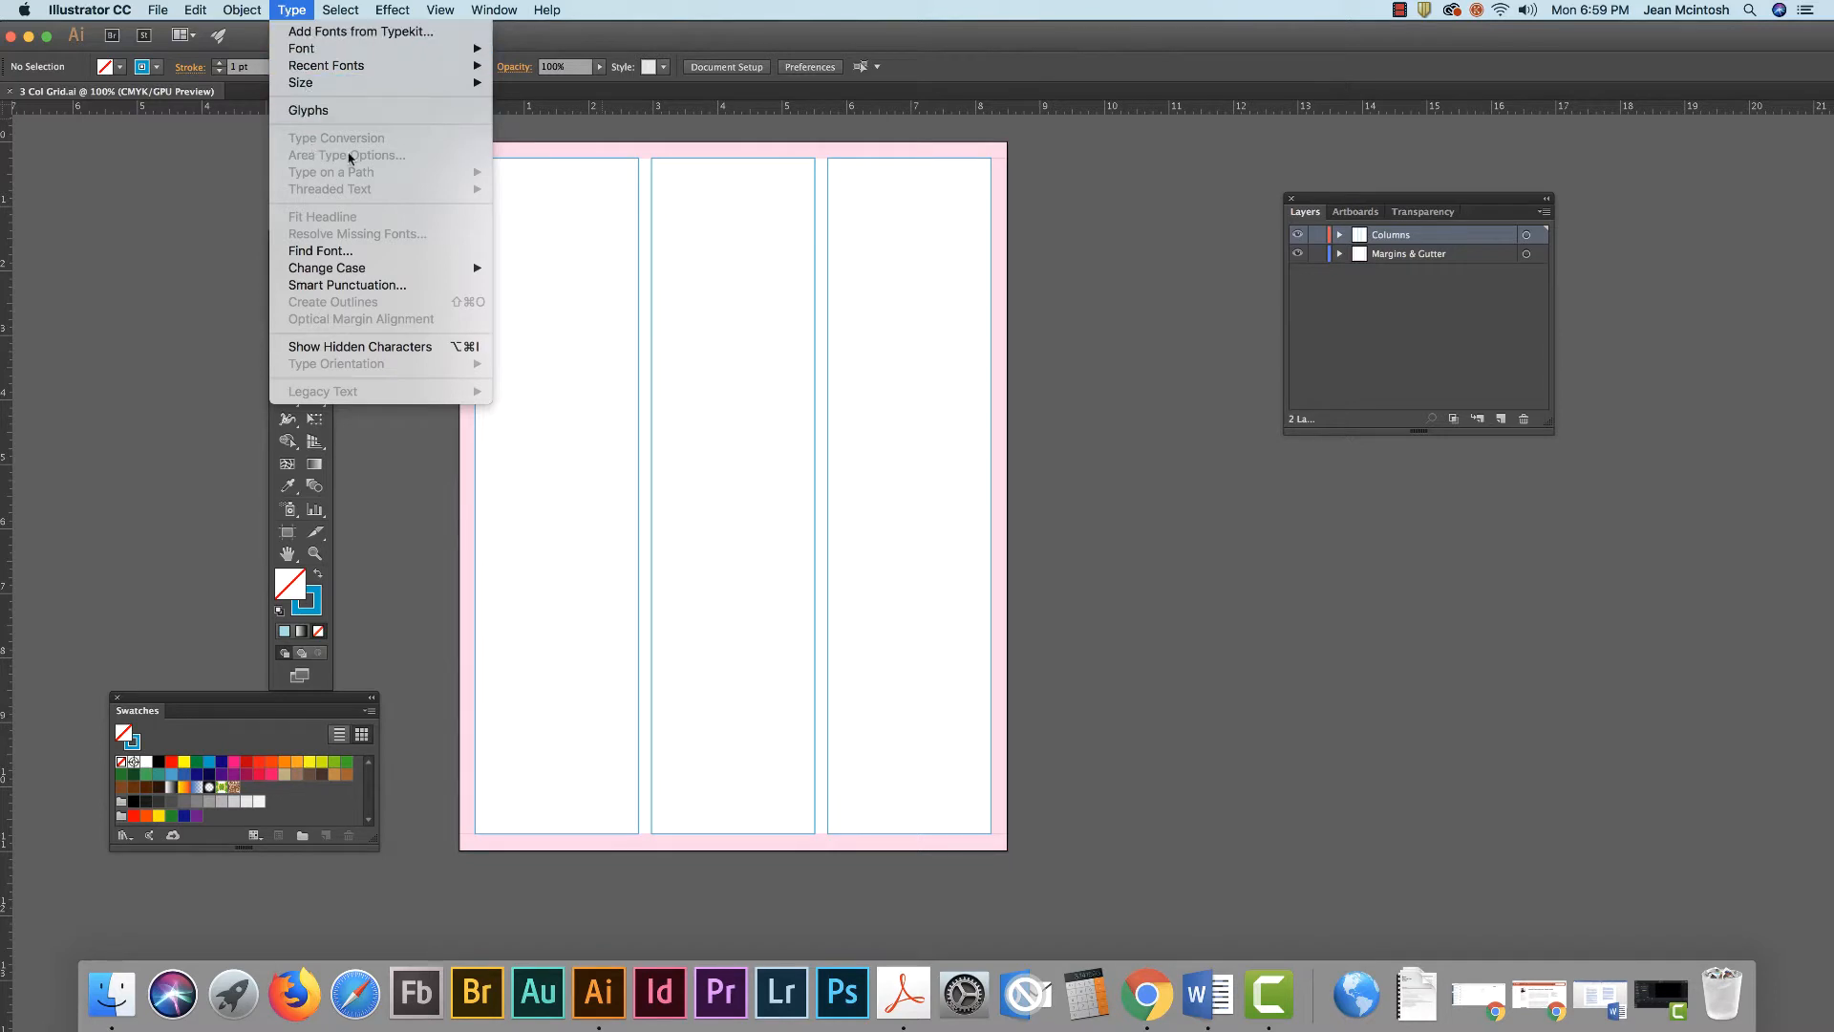
{"action": "left_click", "coordinate": [1028, 199]}
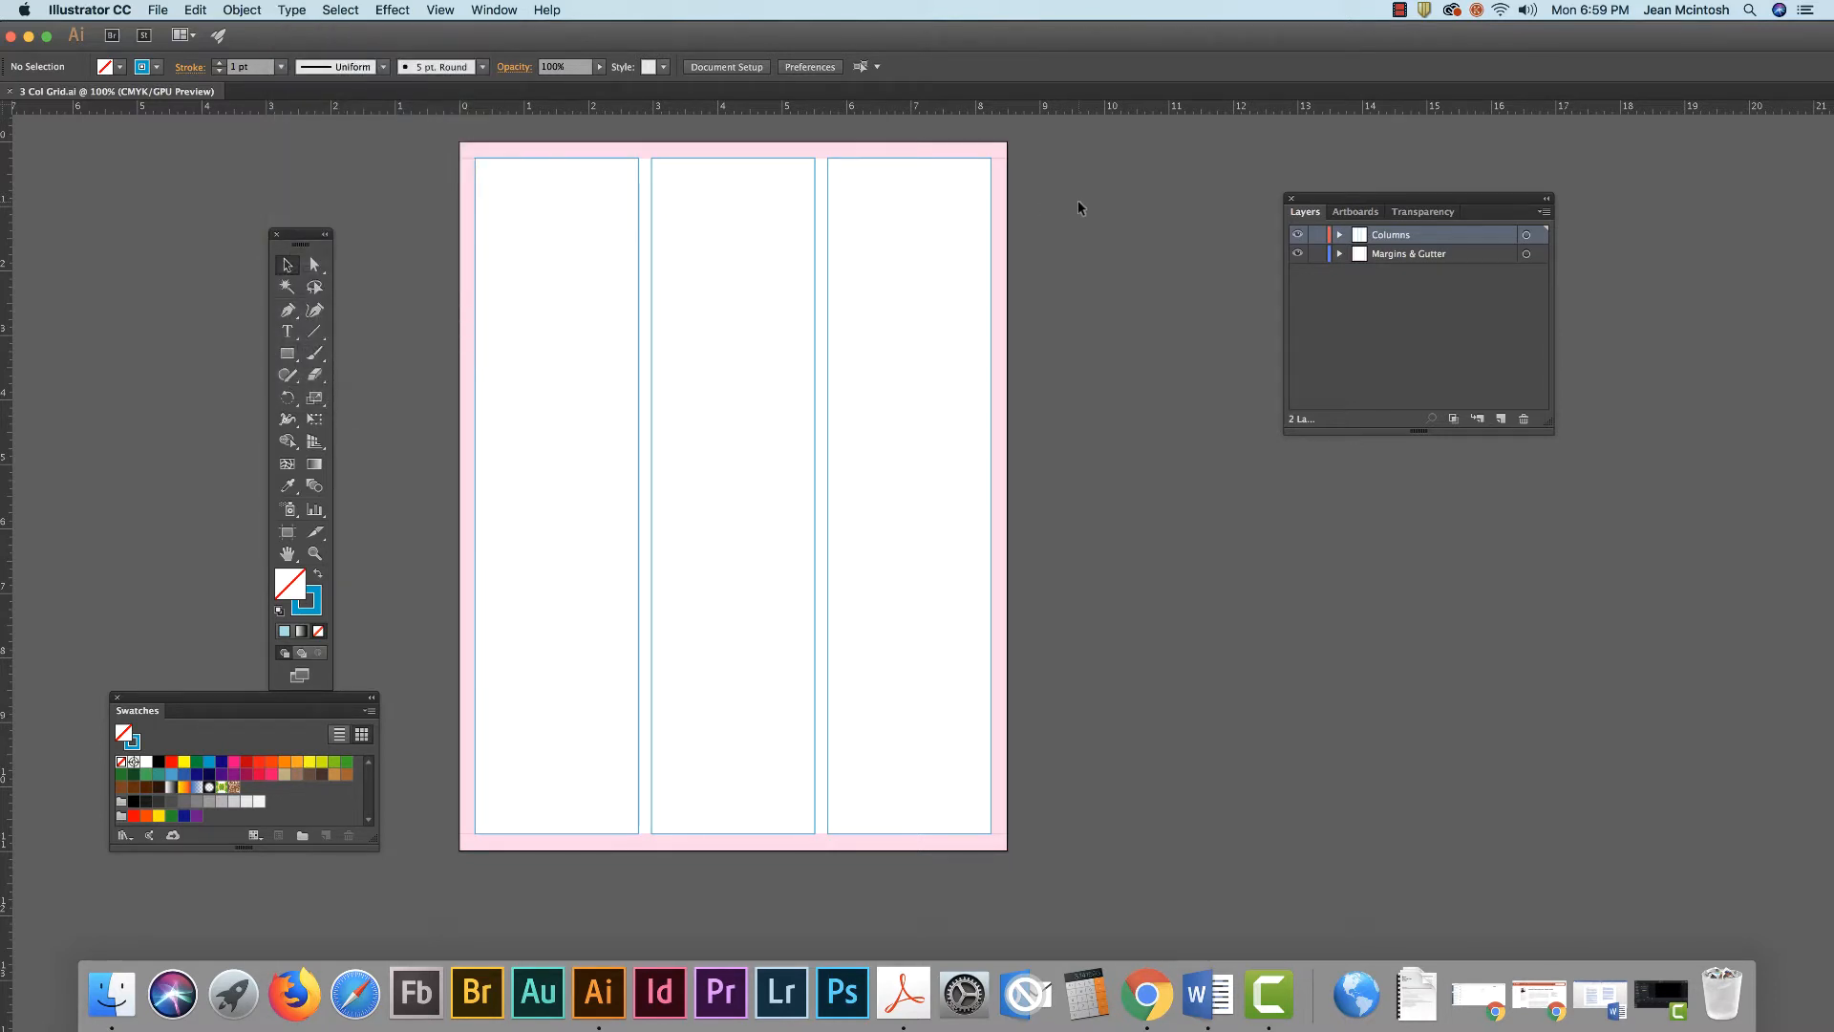
Create a new document named col grid from the Print profile in Letter size, with units set to inches.
{"action": "left_click", "coordinate": [158, 11]}
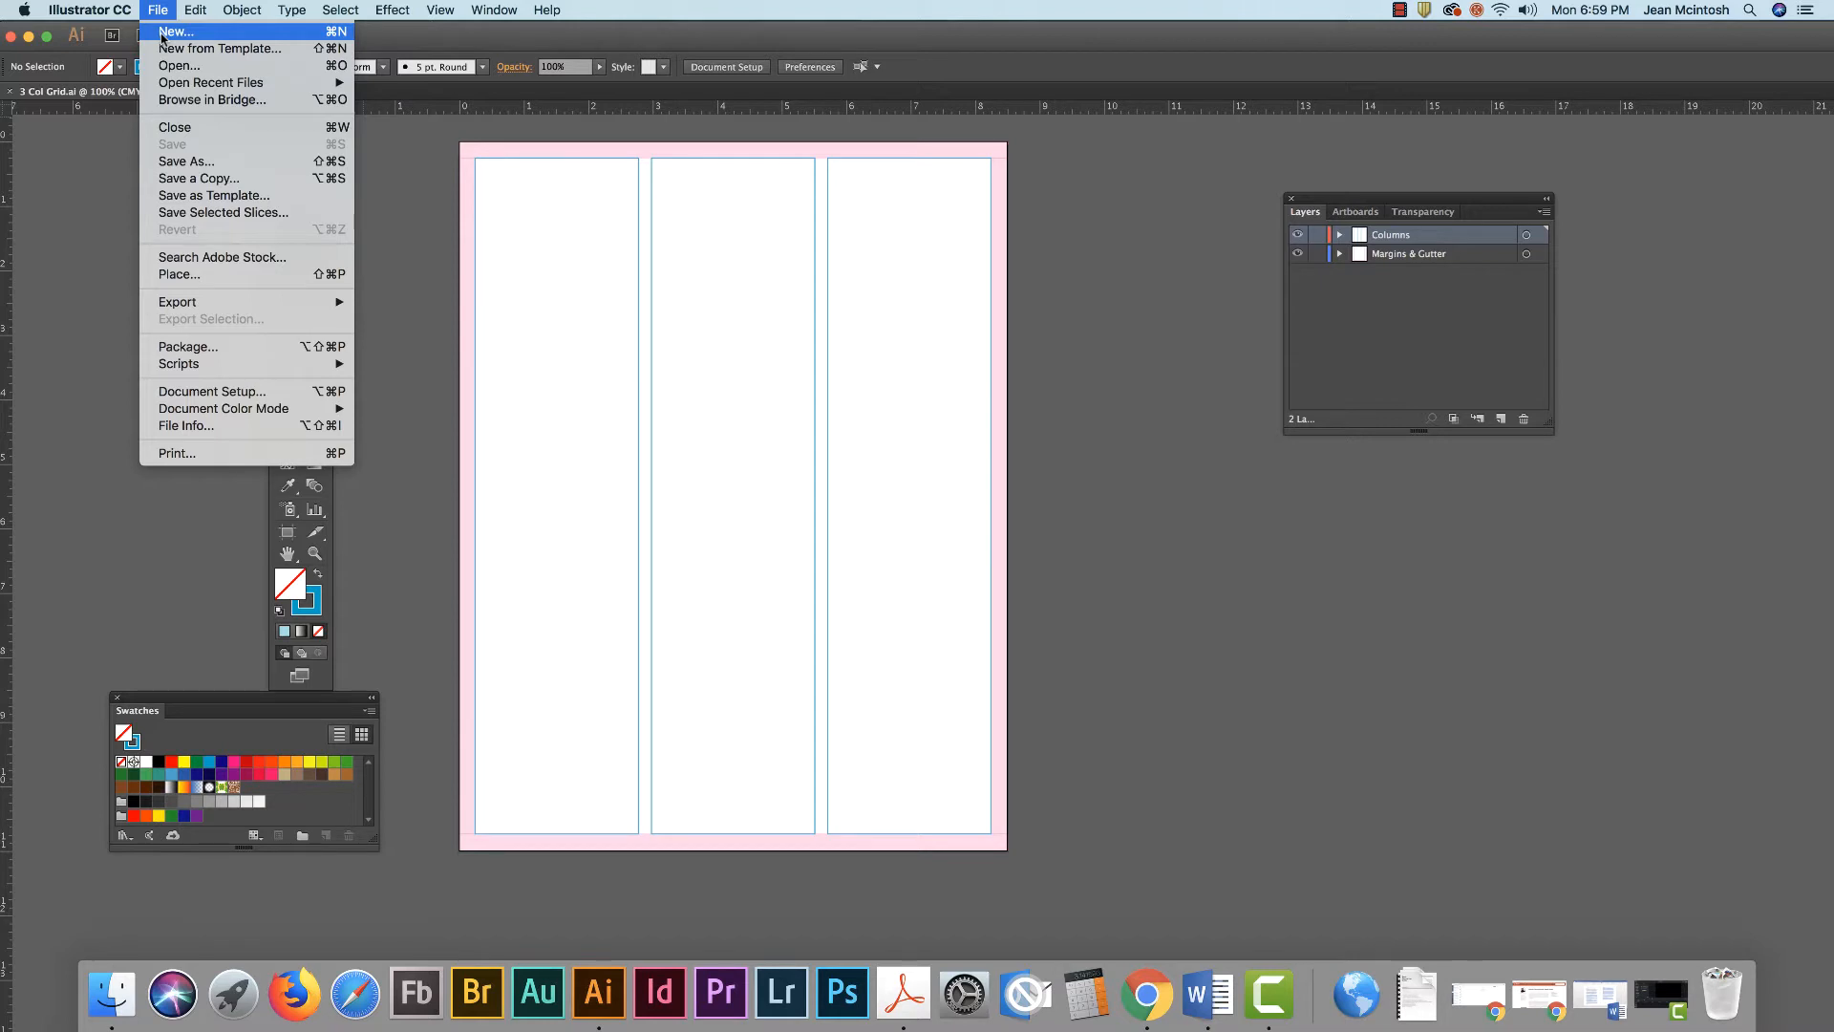
{"action": "left_click", "coordinate": [161, 37]}
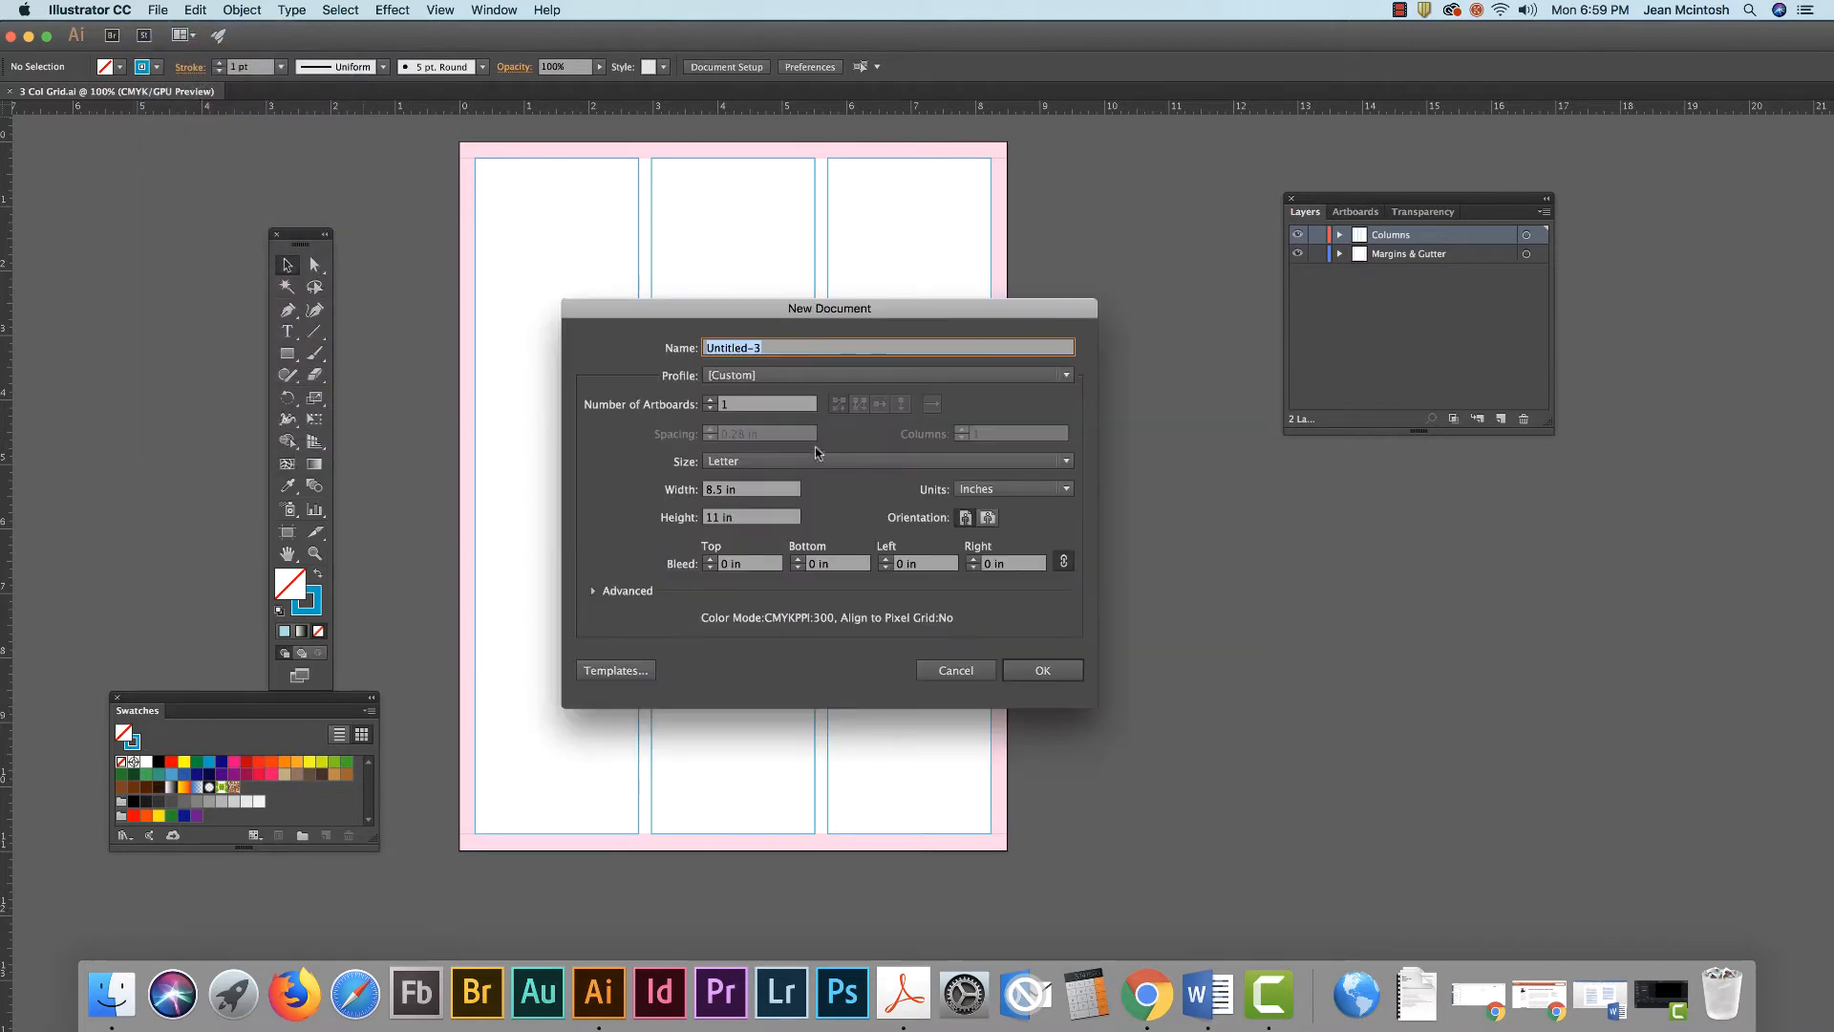
{"action": "type", "text": "col grid"}
{"action": "left_click", "coordinate": [735, 377]}
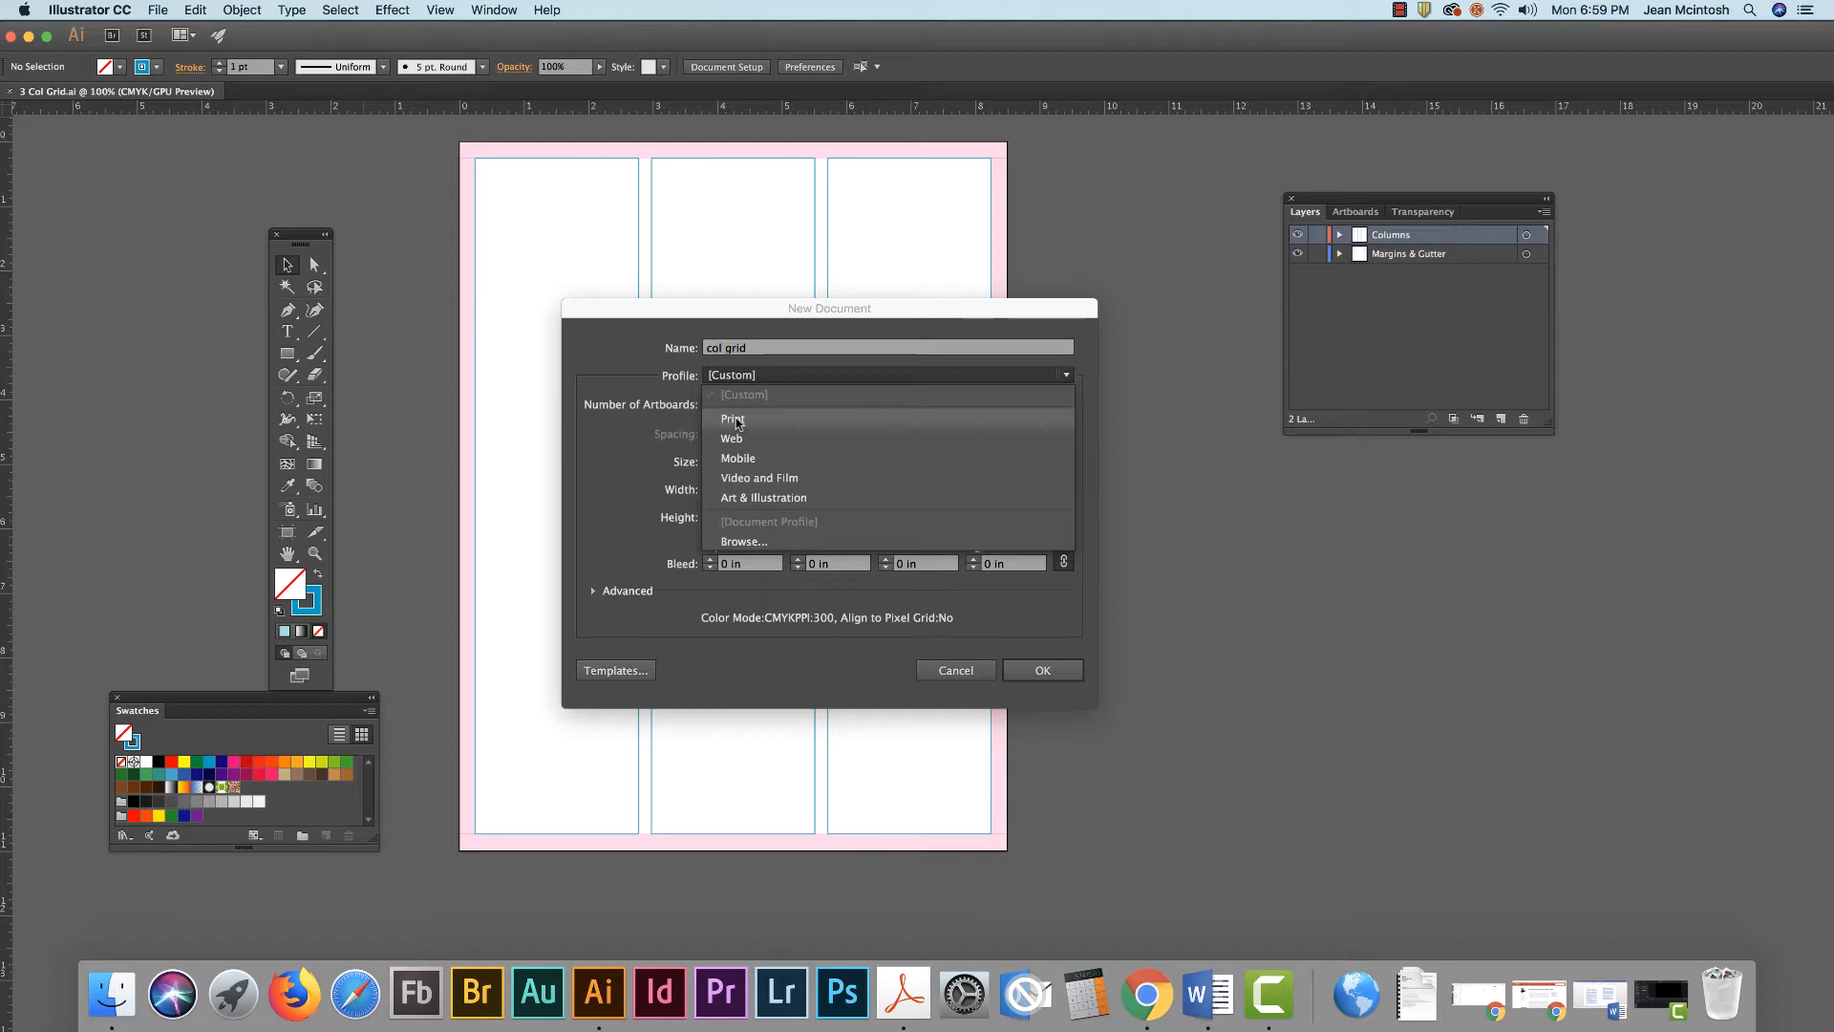
{"action": "left_click", "coordinate": [736, 421]}
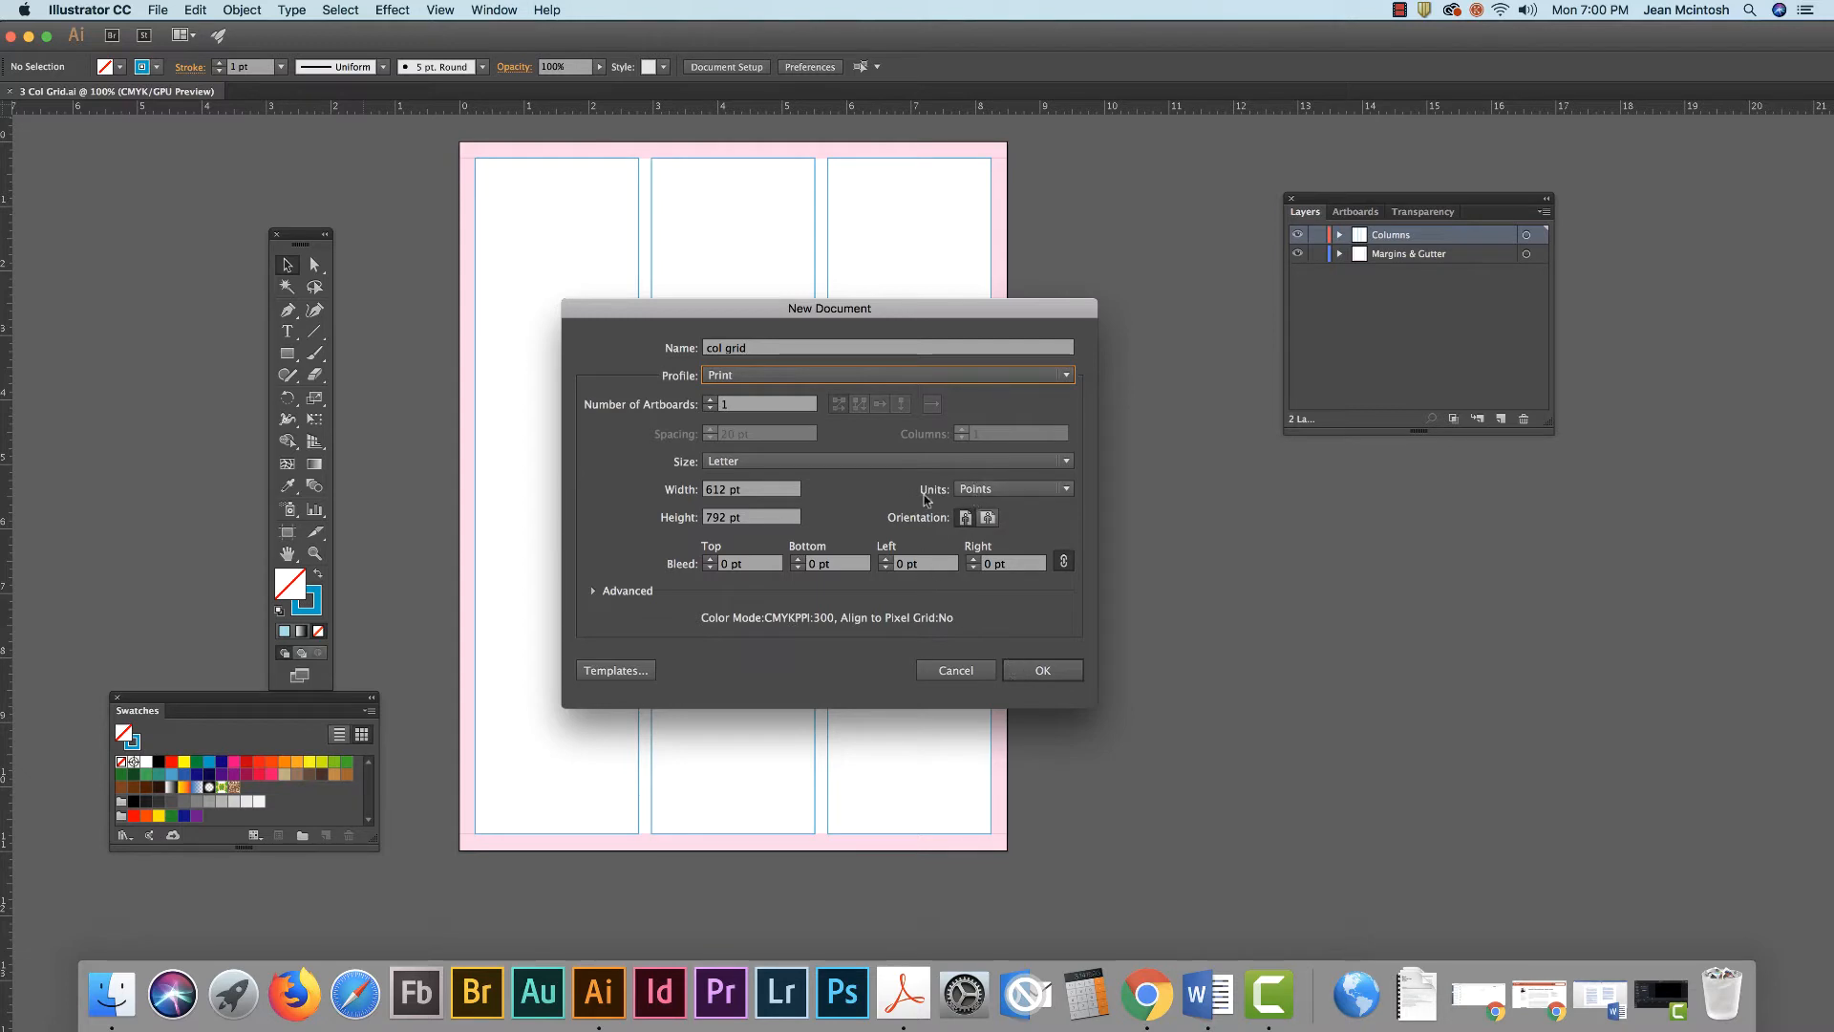
{"action": "left_click", "coordinate": [976, 489]}
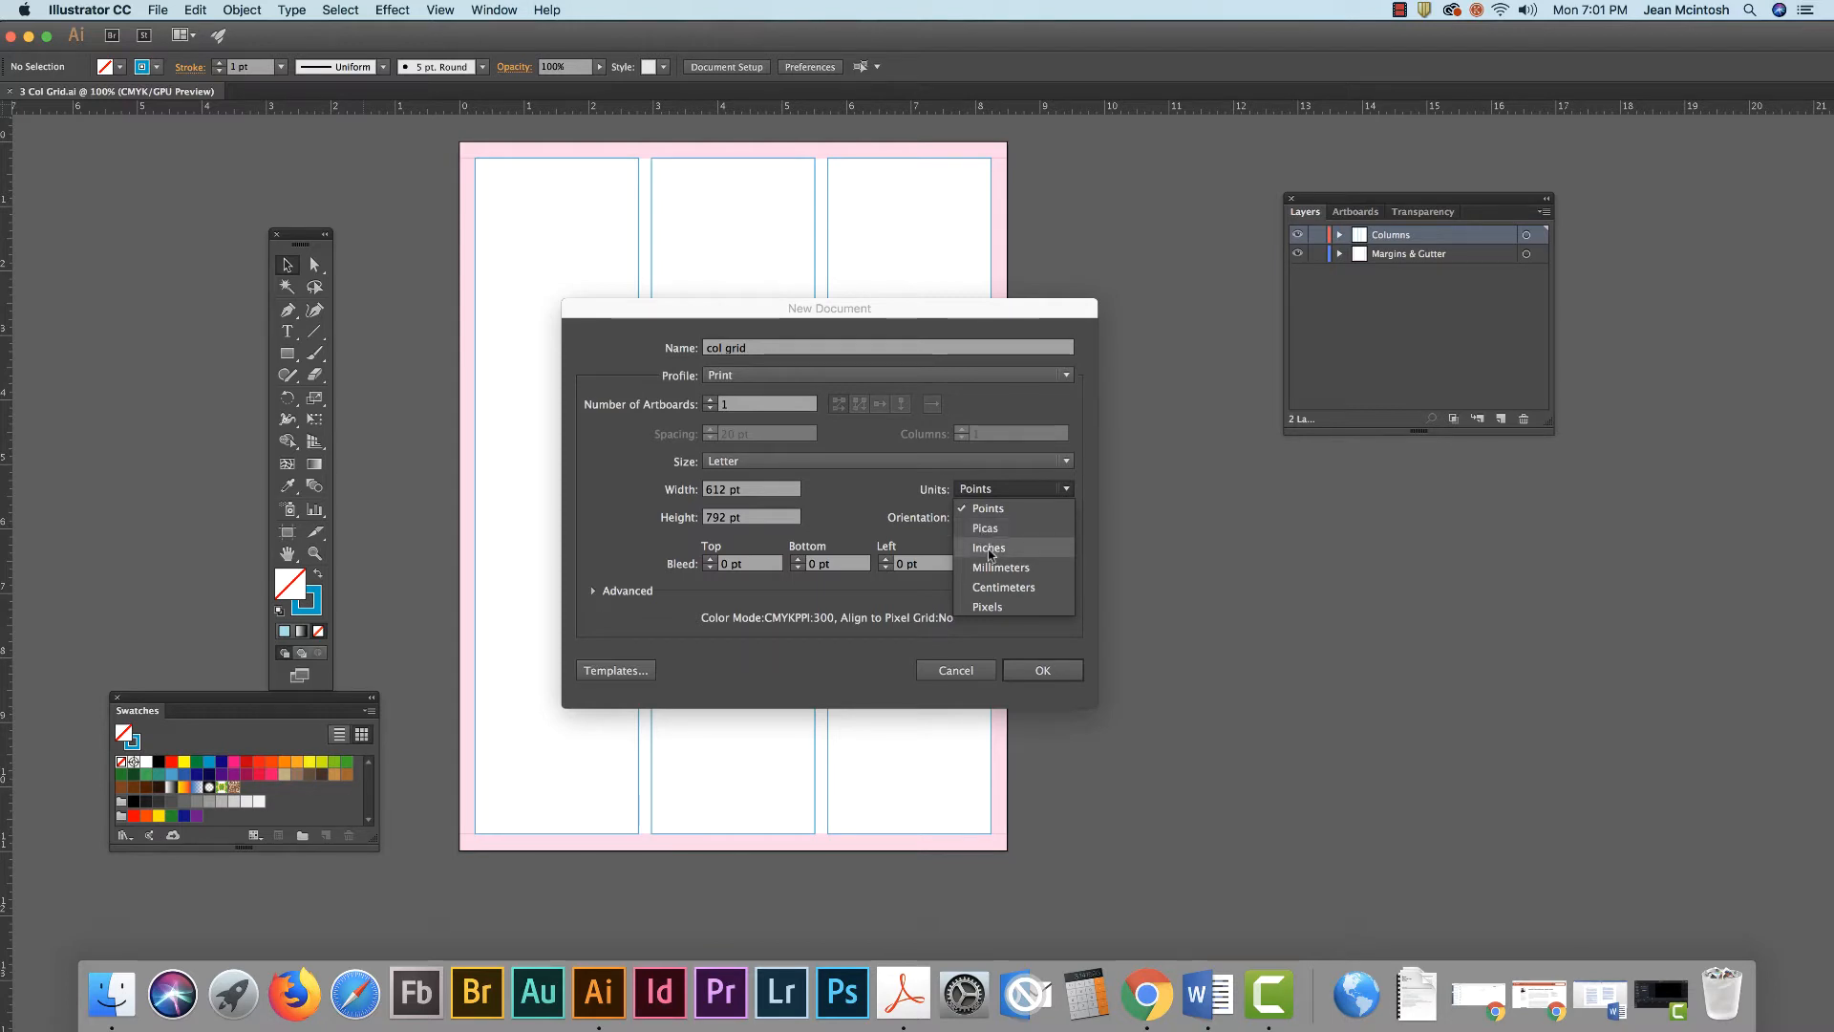
{"action": "left_click", "coordinate": [989, 550]}
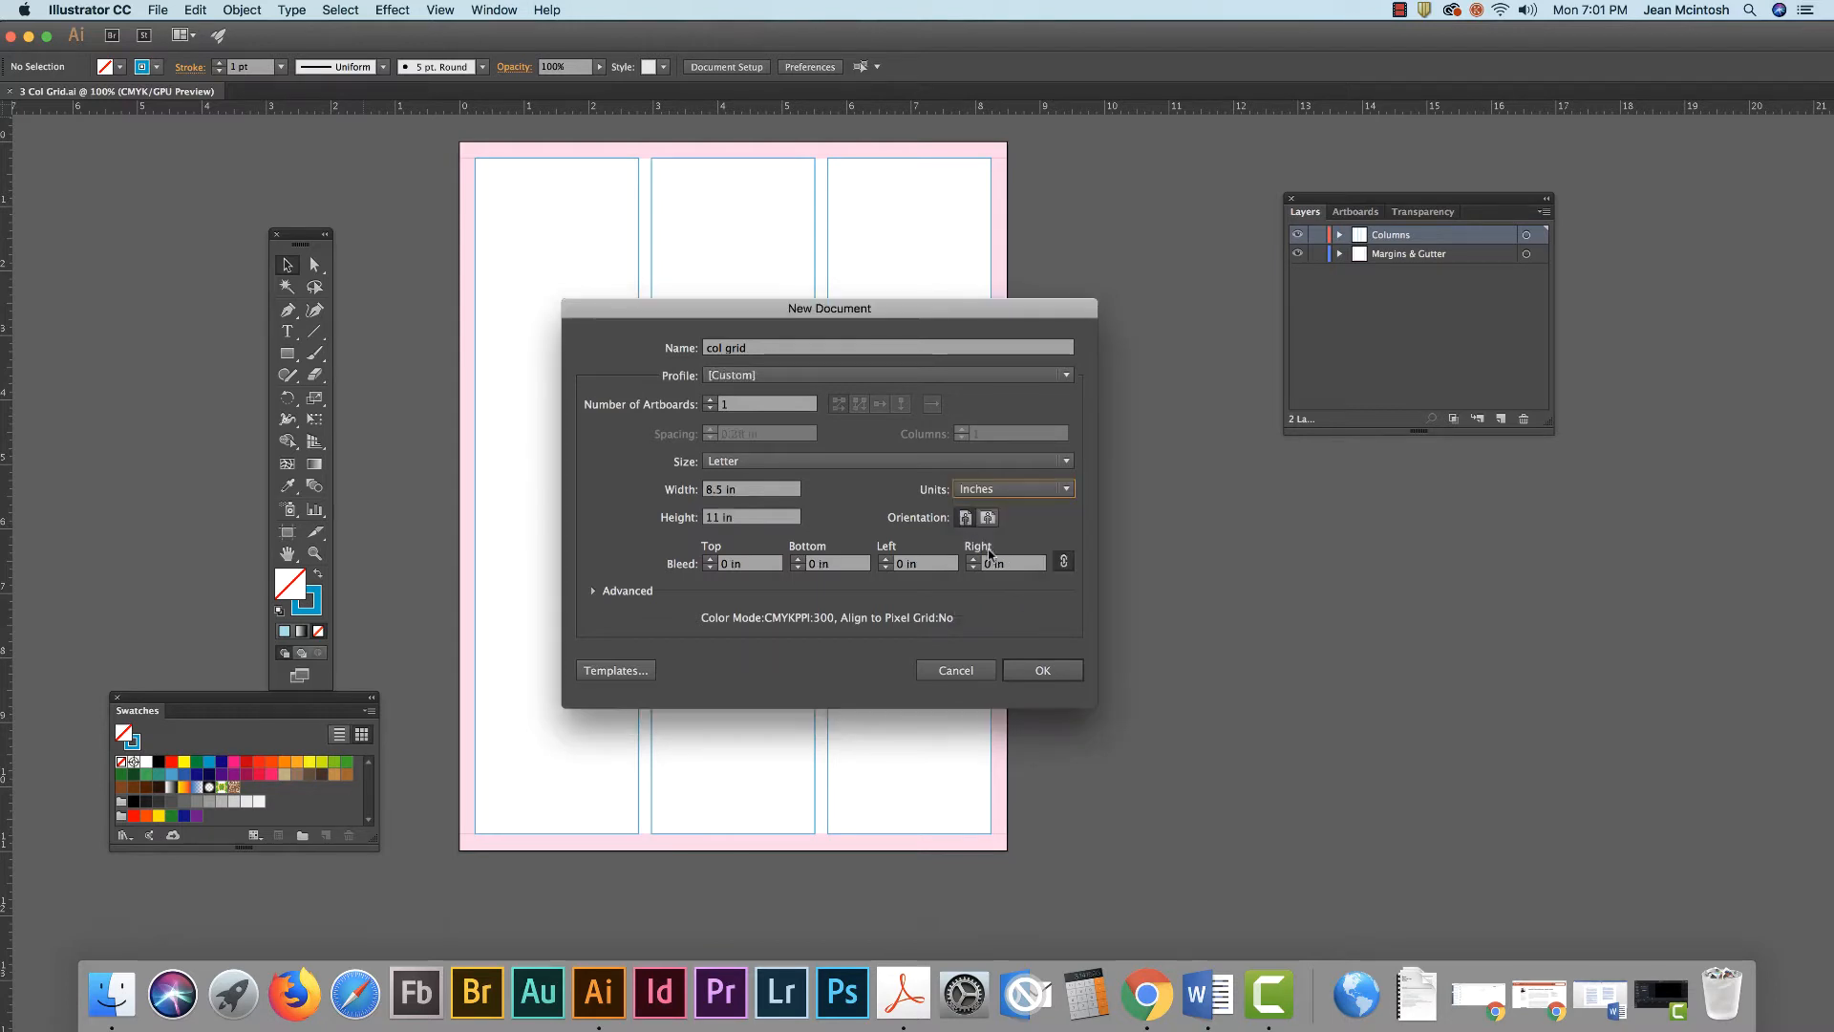
{"action": "left_click", "coordinate": [1046, 671]}
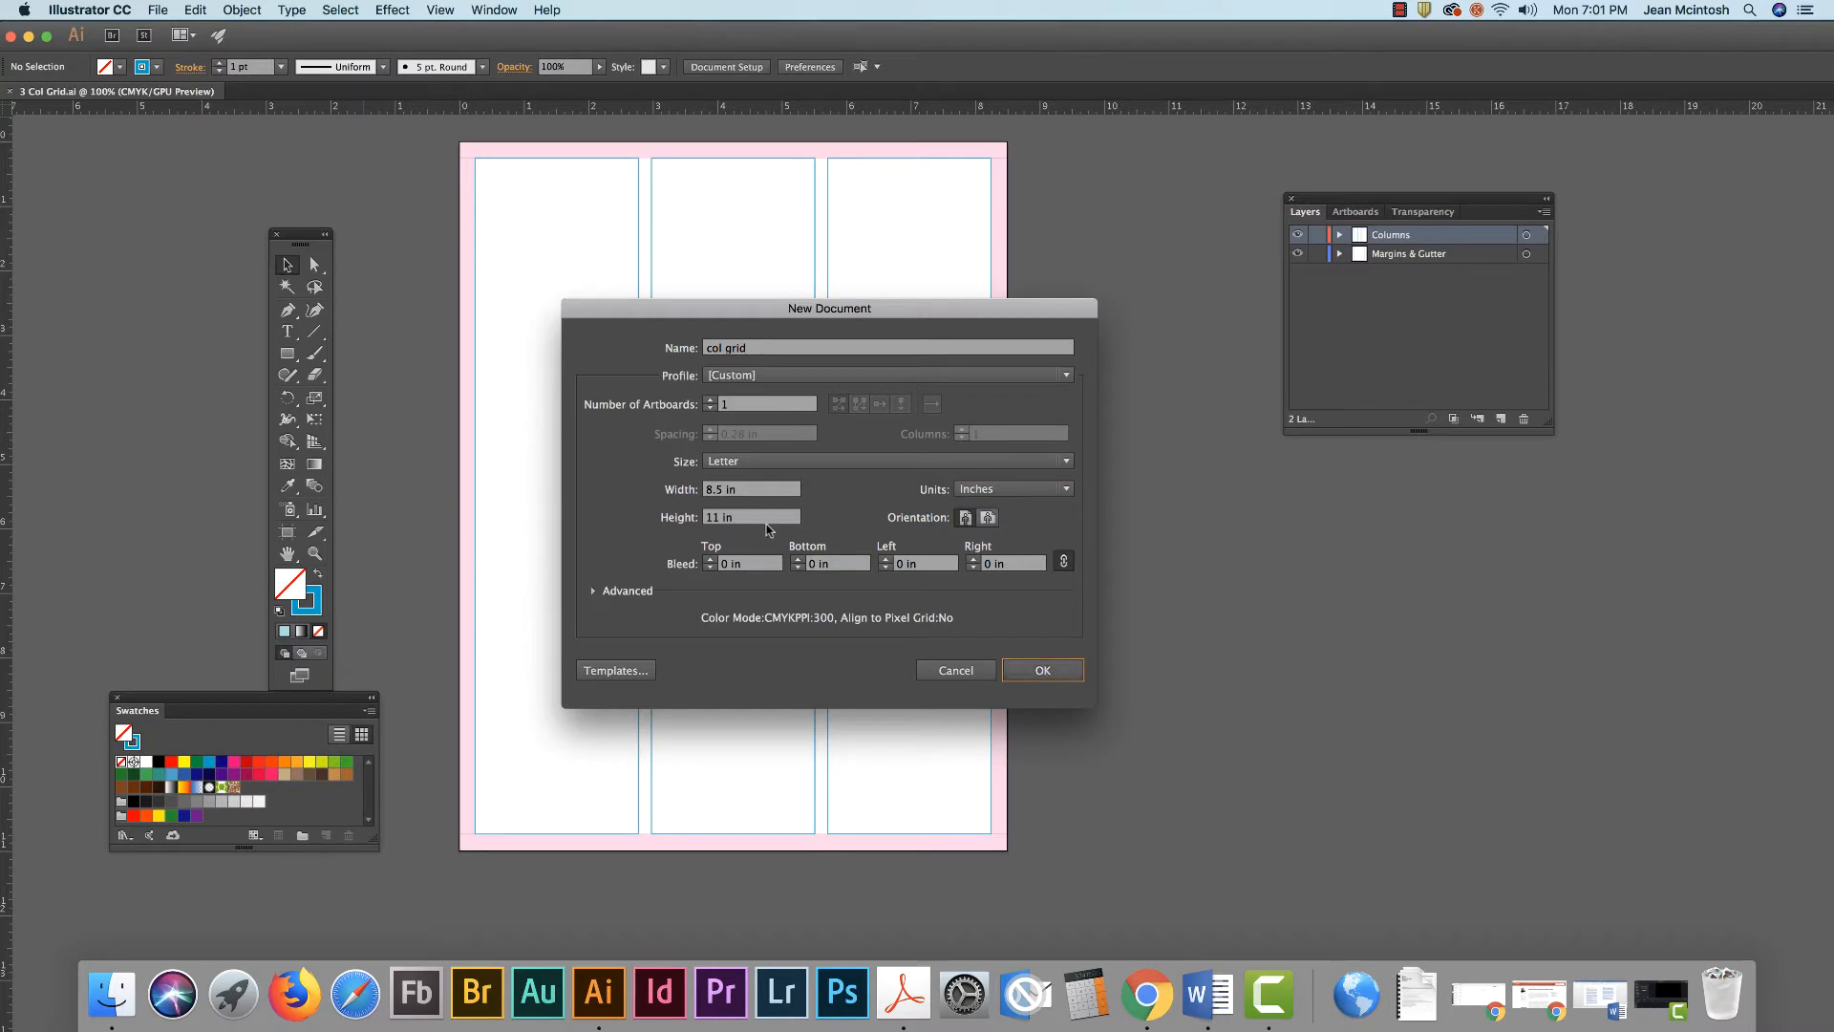
{"action": "left_click", "coordinate": [1032, 674]}
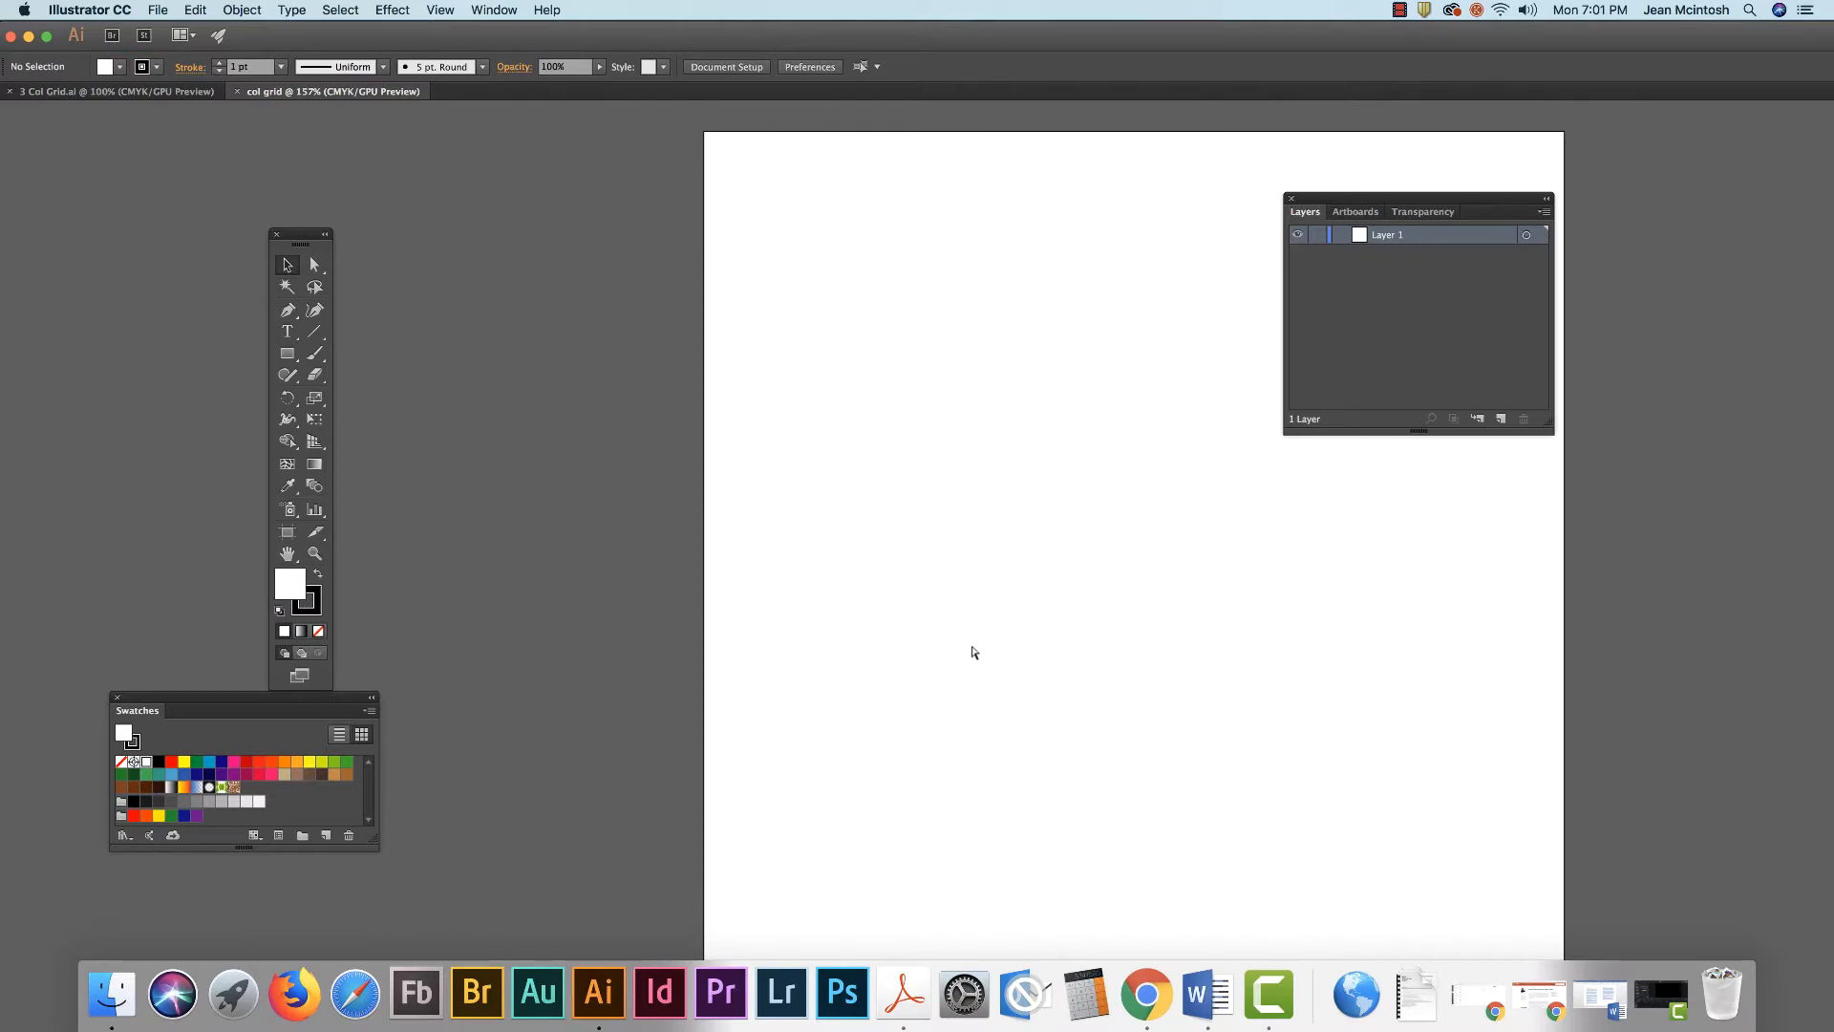
Show the rulers in the new col grid document at 100% zoom.
{"action": "key", "text": "super+1"}
{"action": "left_click_drag", "start_coordinate": [996, 659], "coordinate": [606, 484]}
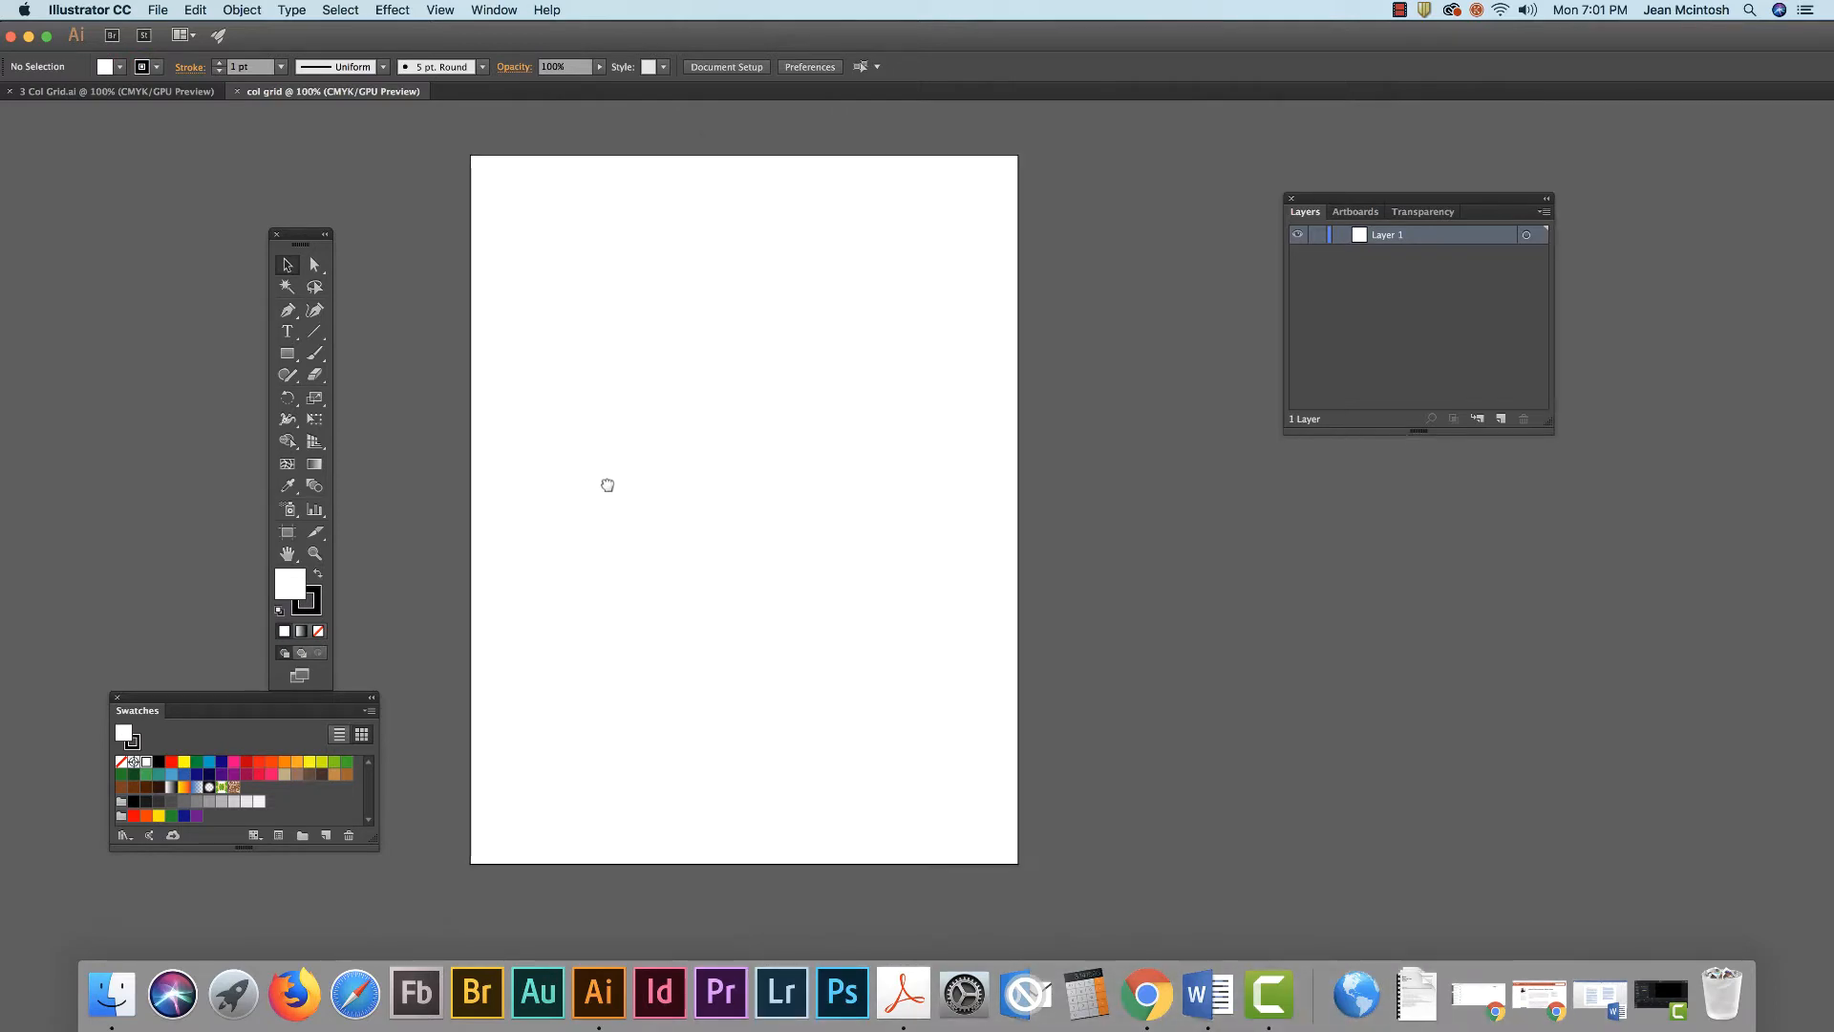
{"action": "left_click", "coordinate": [440, 9]}
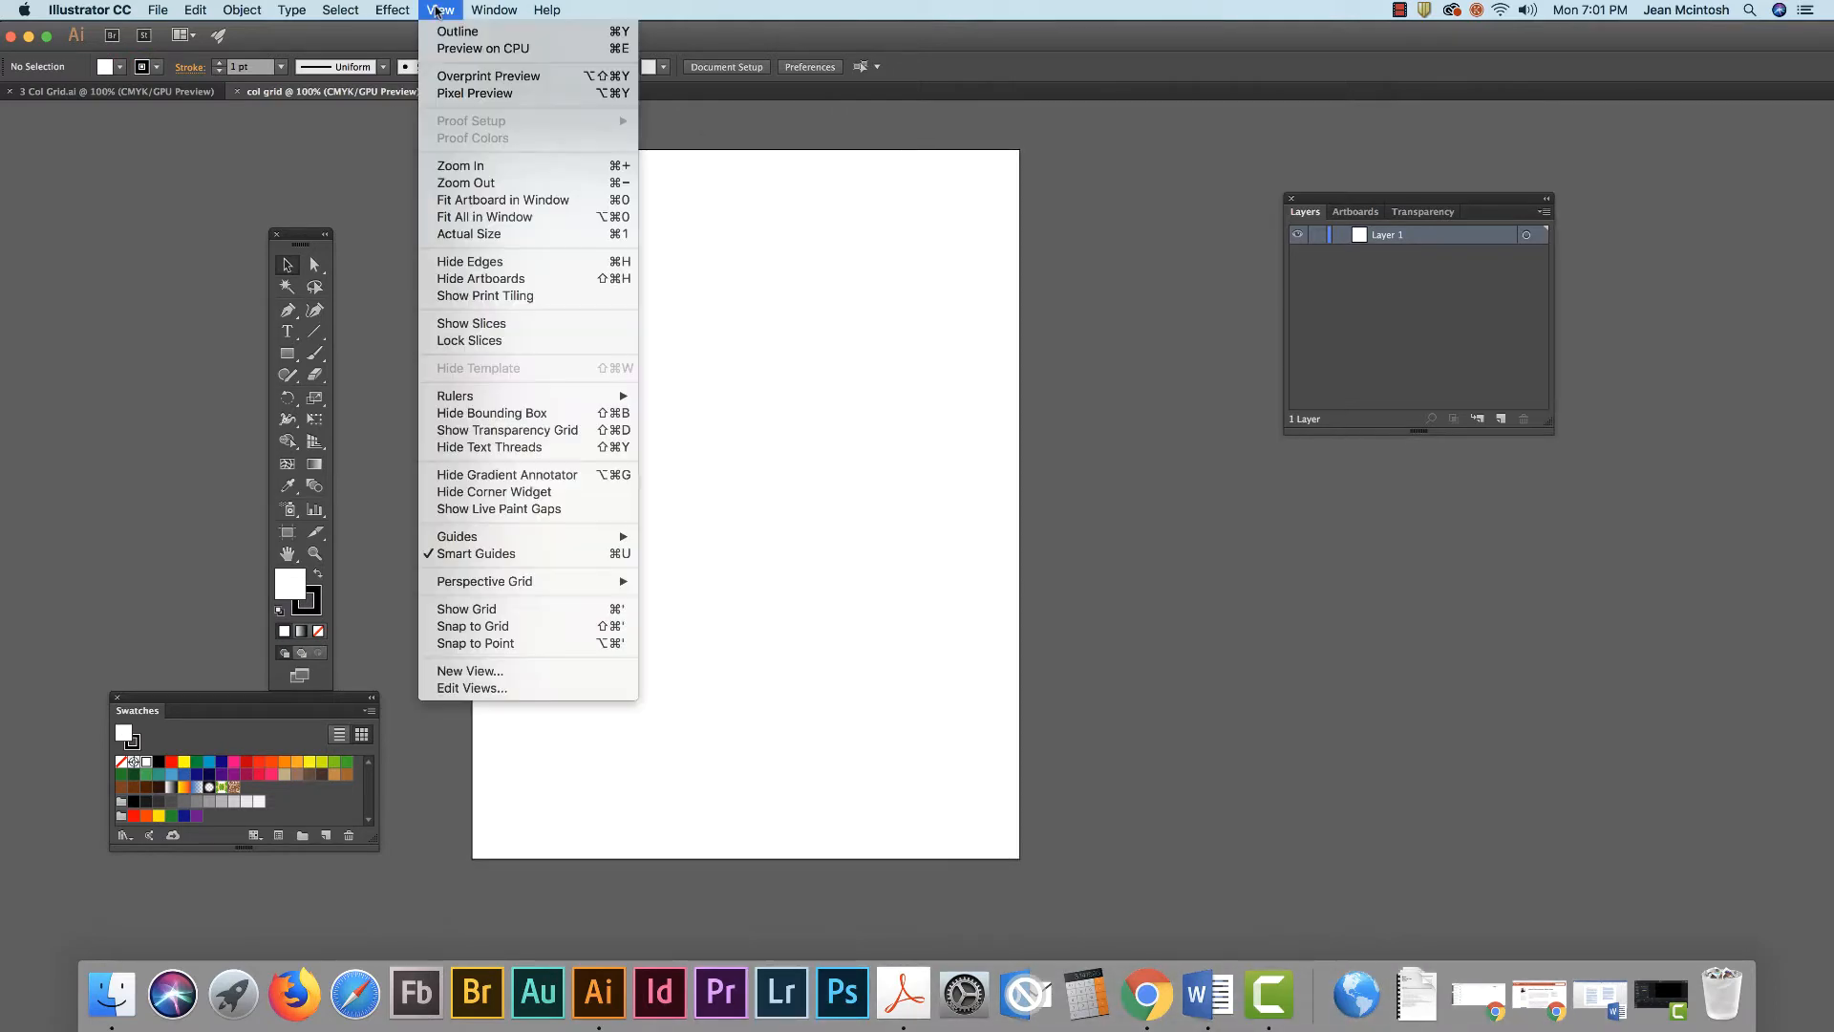
{"action": "mouse_move", "coordinate": [457, 397]}
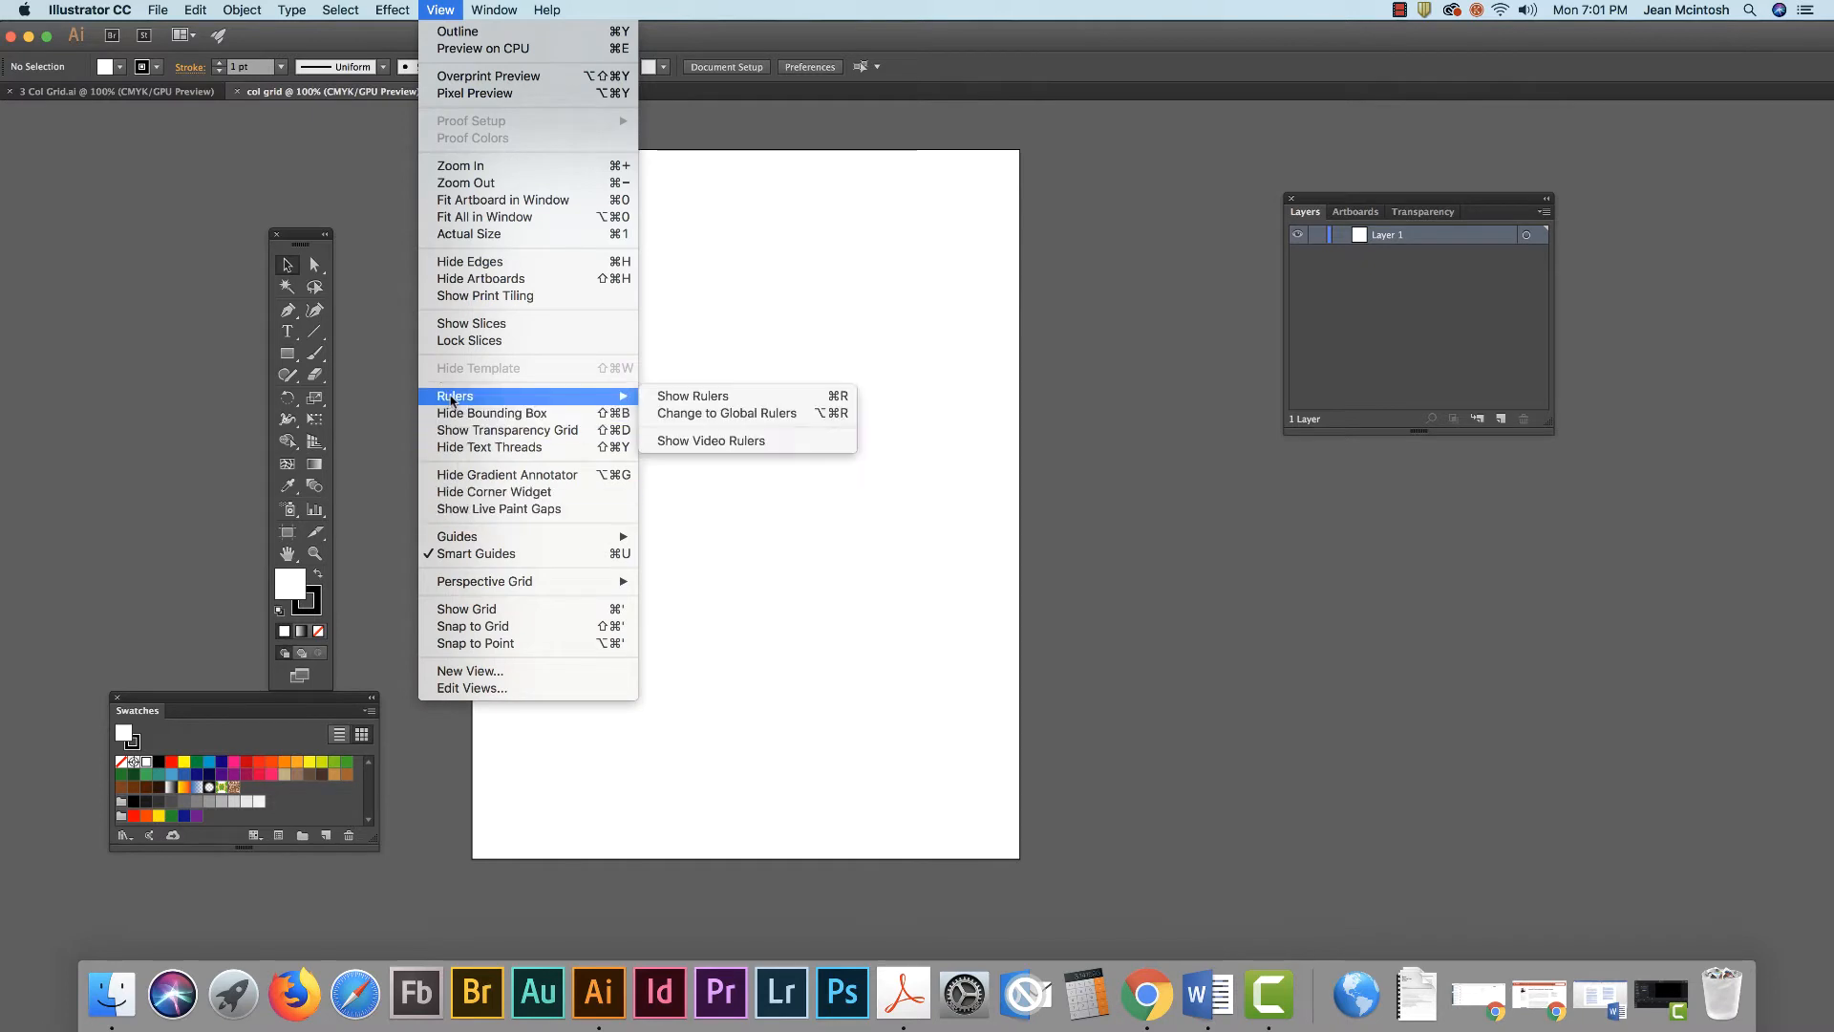
{"action": "left_click", "coordinate": [669, 397]}
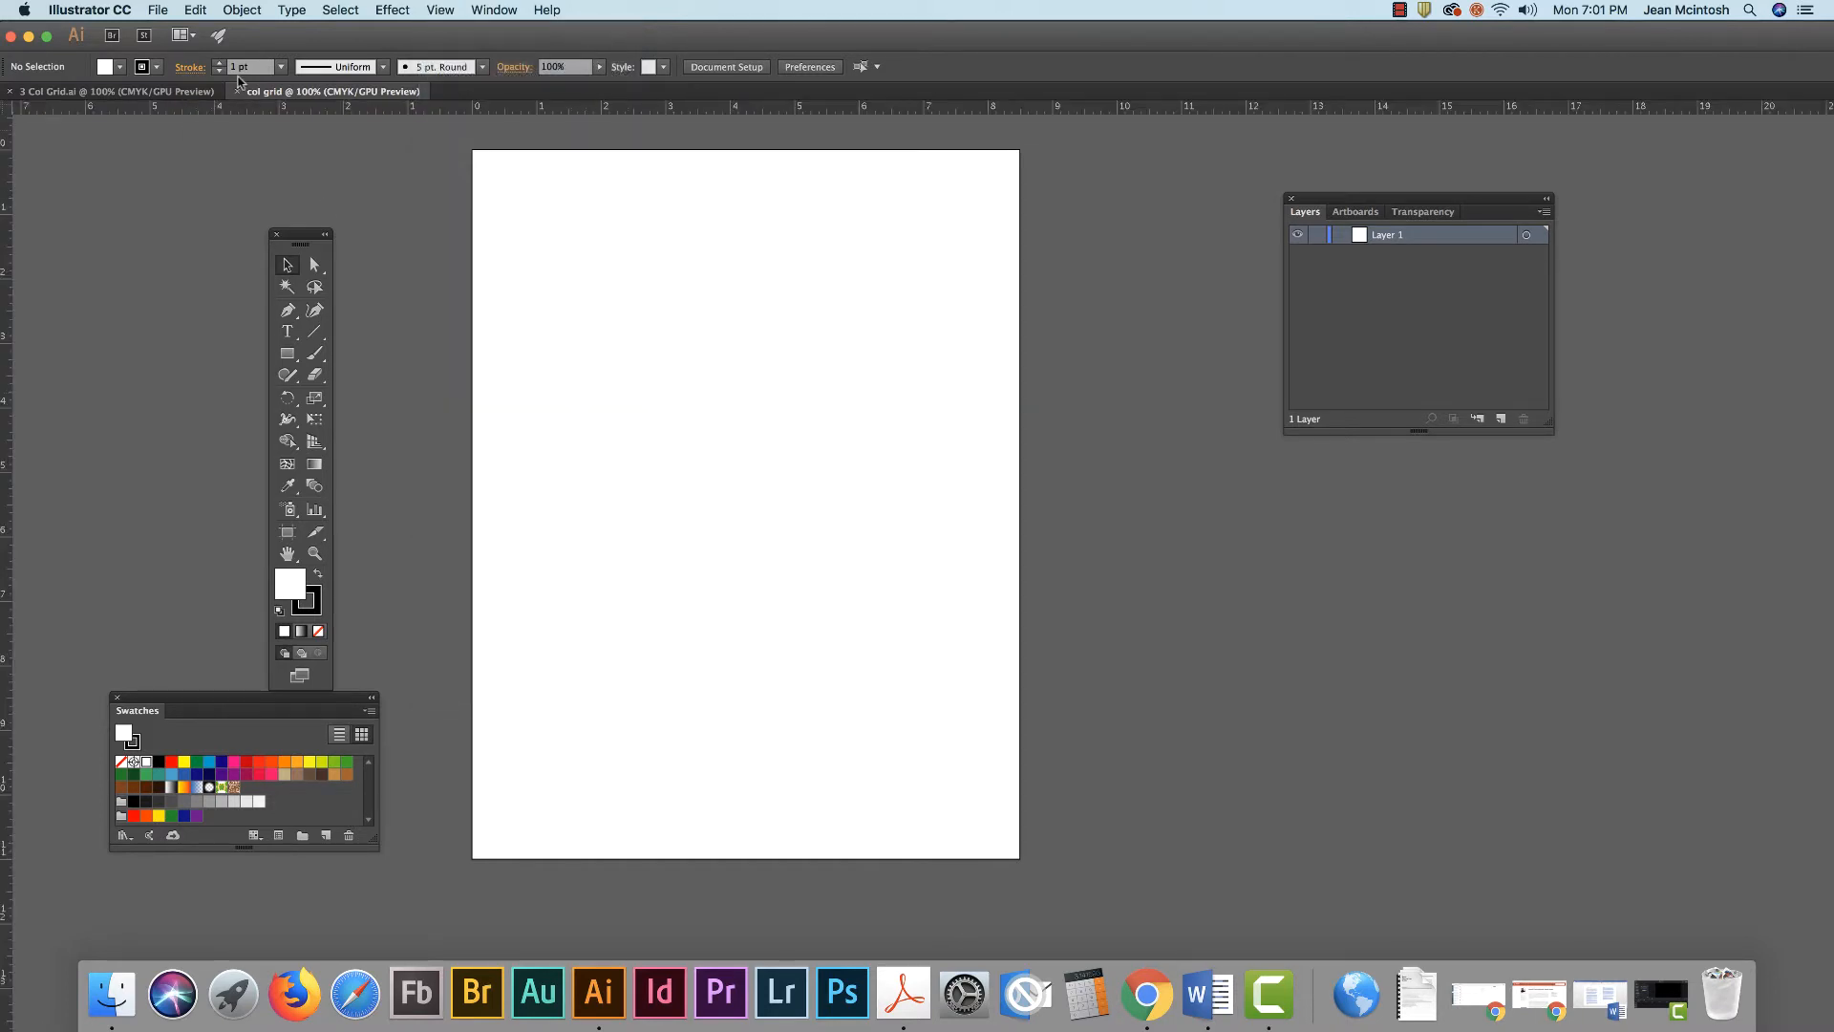
Place four margin guides, each about 0.5 in inside the top, left, bottom and right edges of the artboard.
{"action": "left_click_drag", "start_coordinate": [621, 108], "coordinate": [626, 182]}
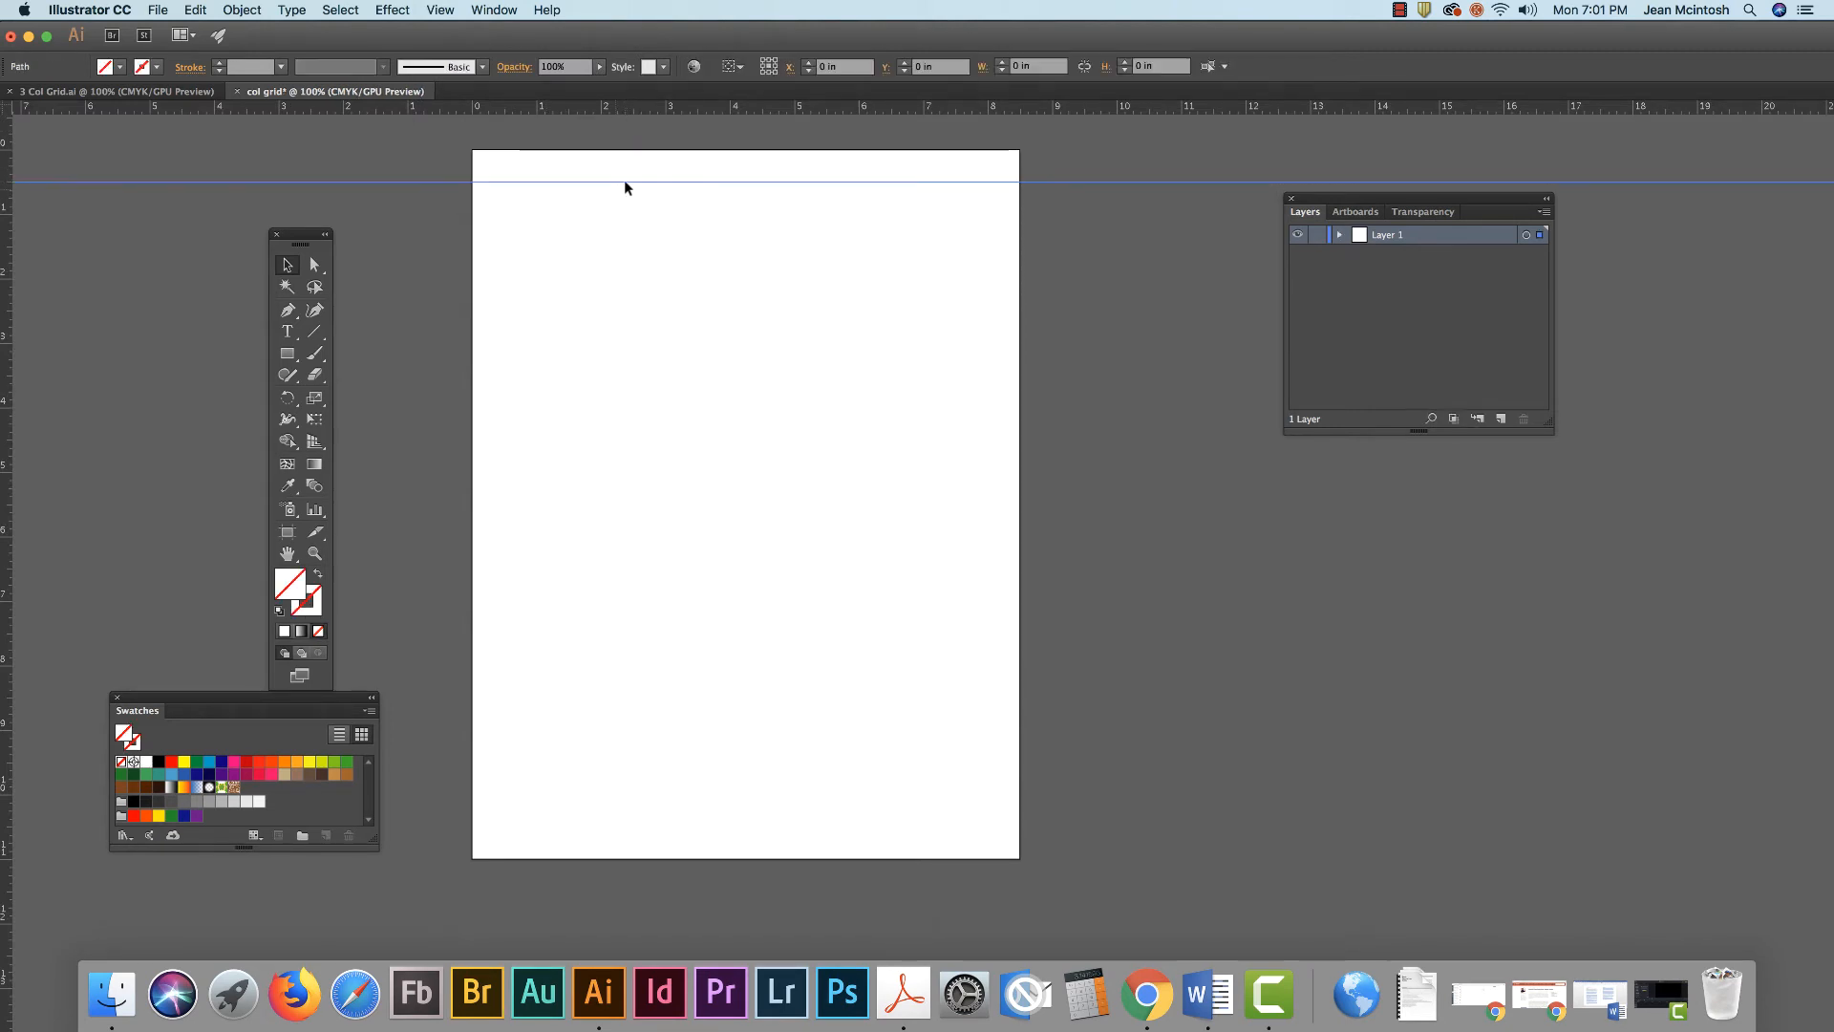
{"action": "left_click_drag", "start_coordinate": [452, 272], "coordinate": [504, 261]}
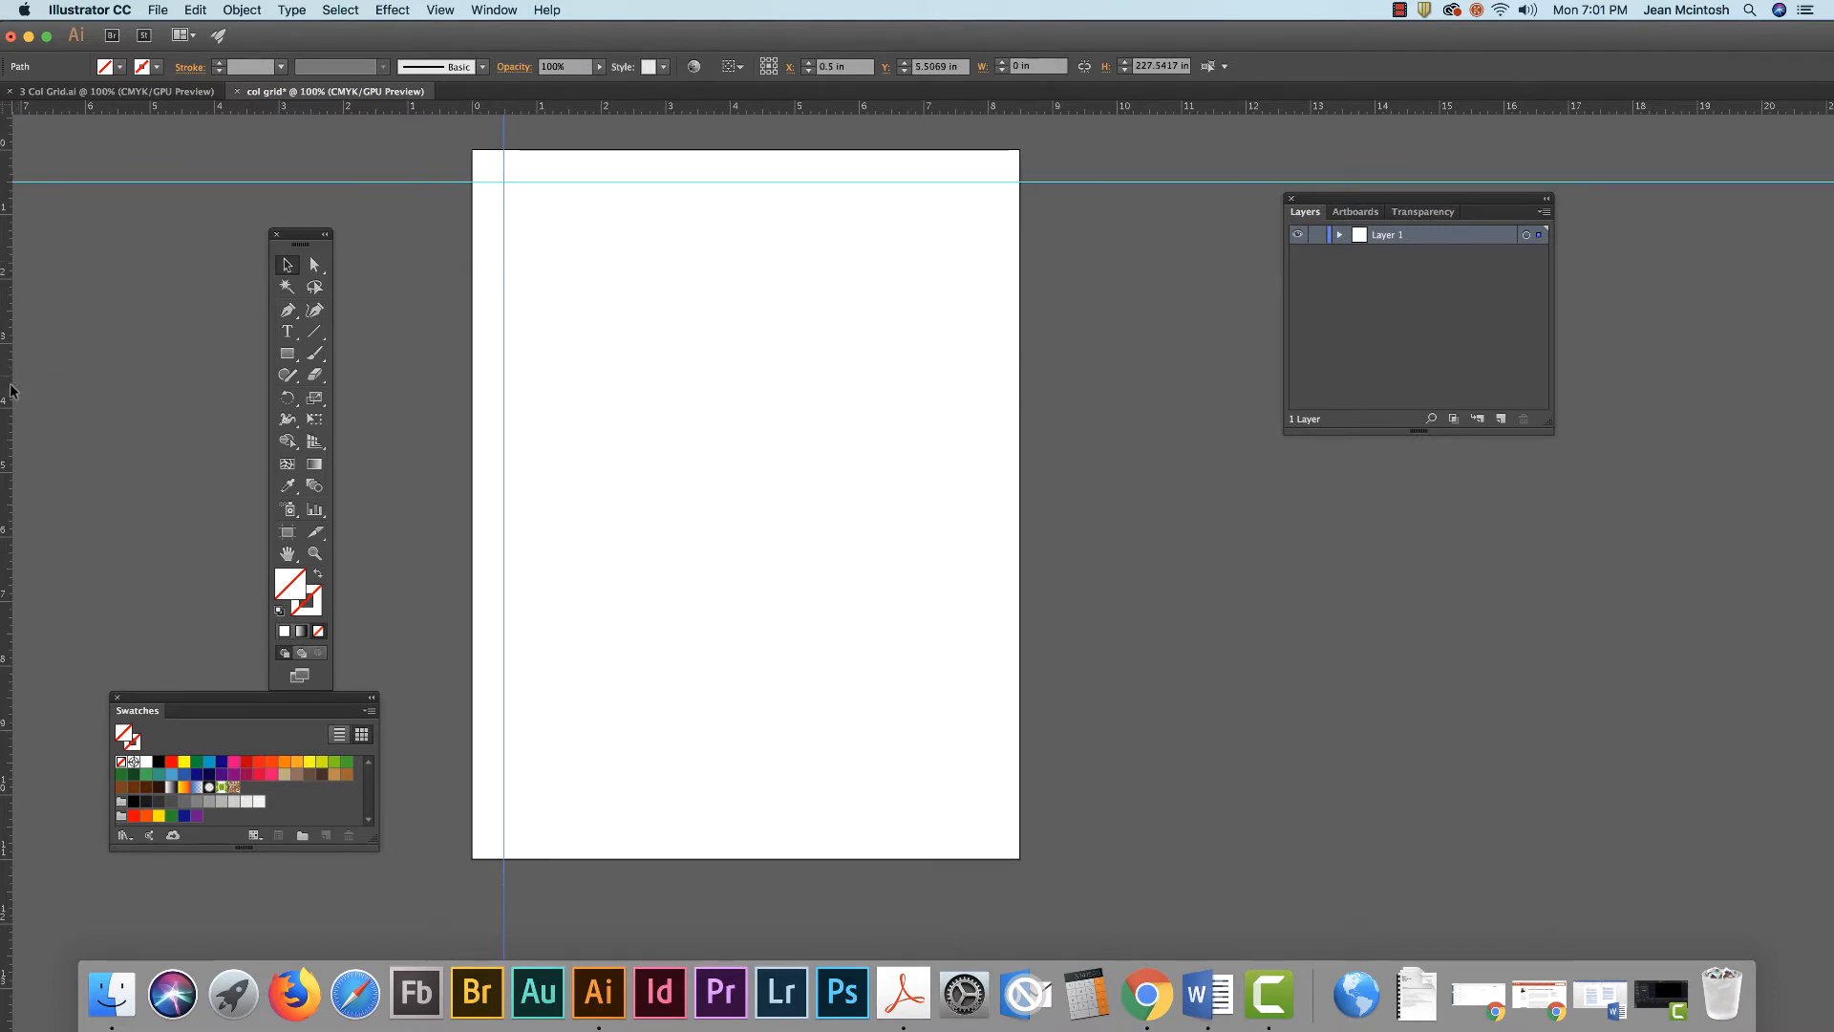
{"action": "left_click_drag", "start_coordinate": [723, 168], "coordinate": [737, 827]}
{"action": "left_click_drag", "start_coordinate": [5, 458], "coordinate": [988, 446]}
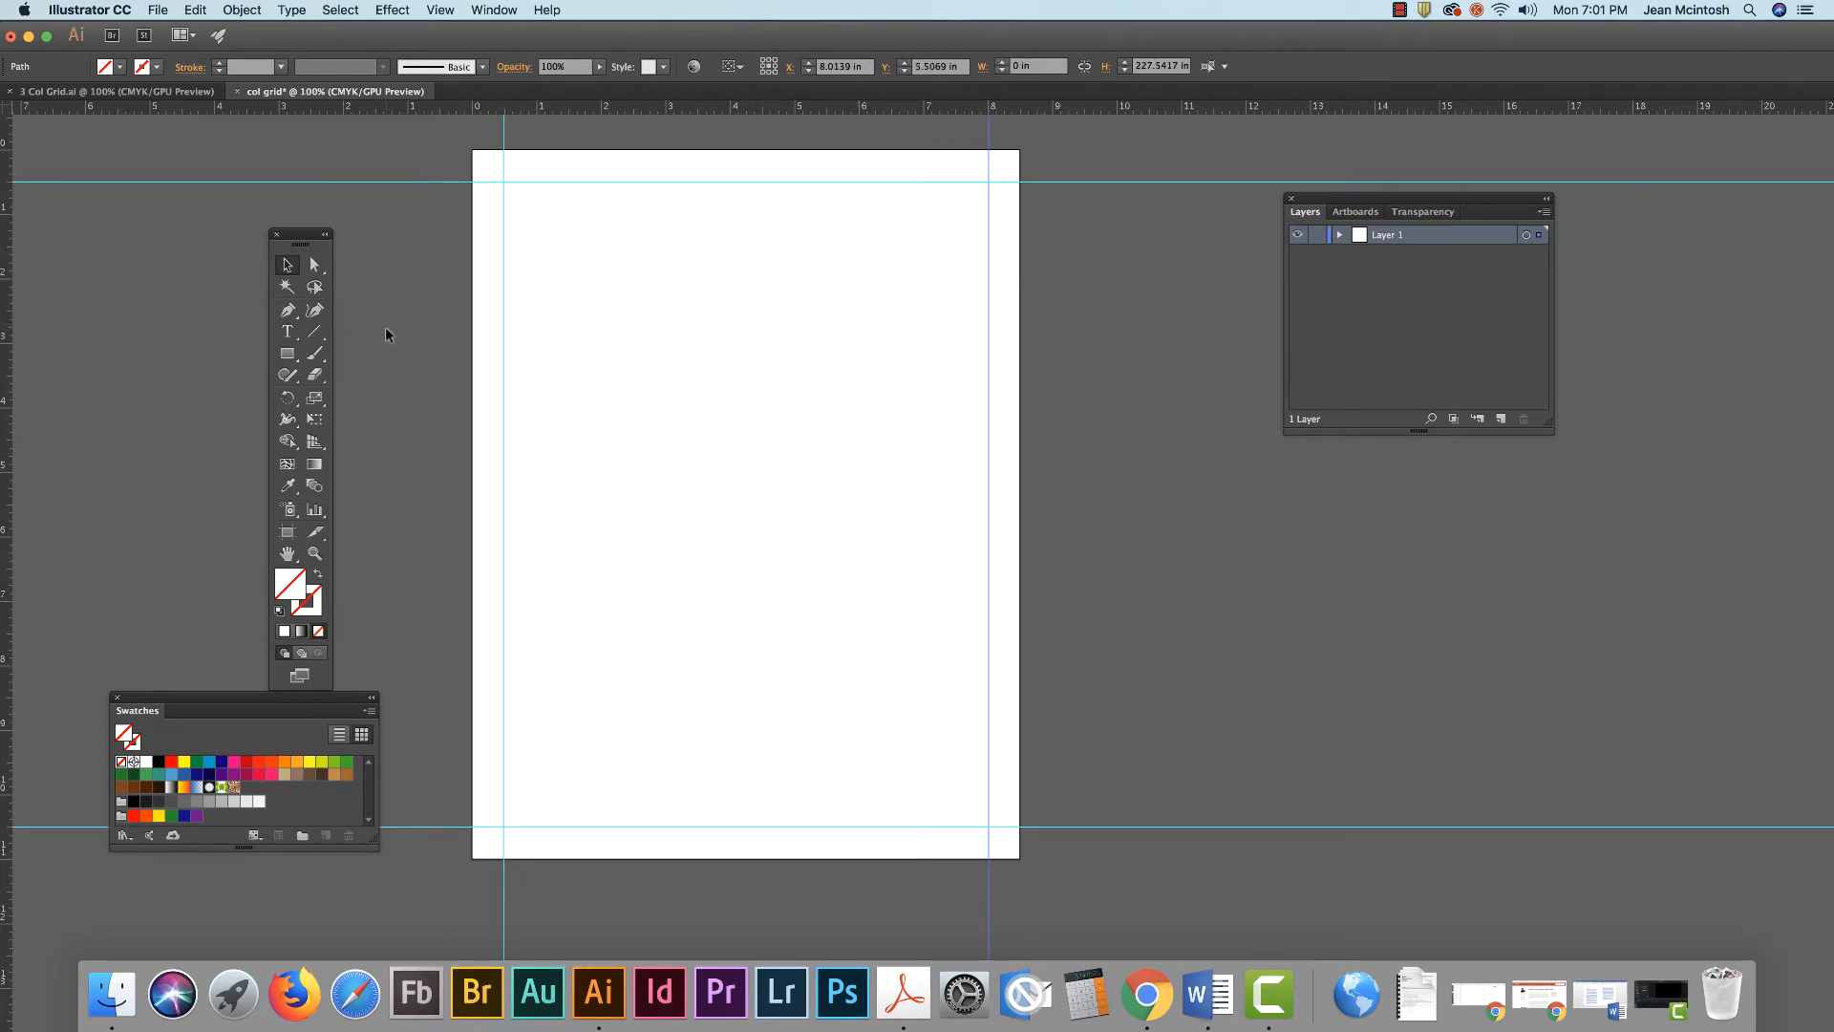
Draw an 8.5 × 0.5 in rectangle across the top margin and fill it with light pink.
{"action": "left_click", "coordinate": [286, 353]}
{"action": "left_click_drag", "start_coordinate": [472, 149], "coordinate": [1020, 180]}
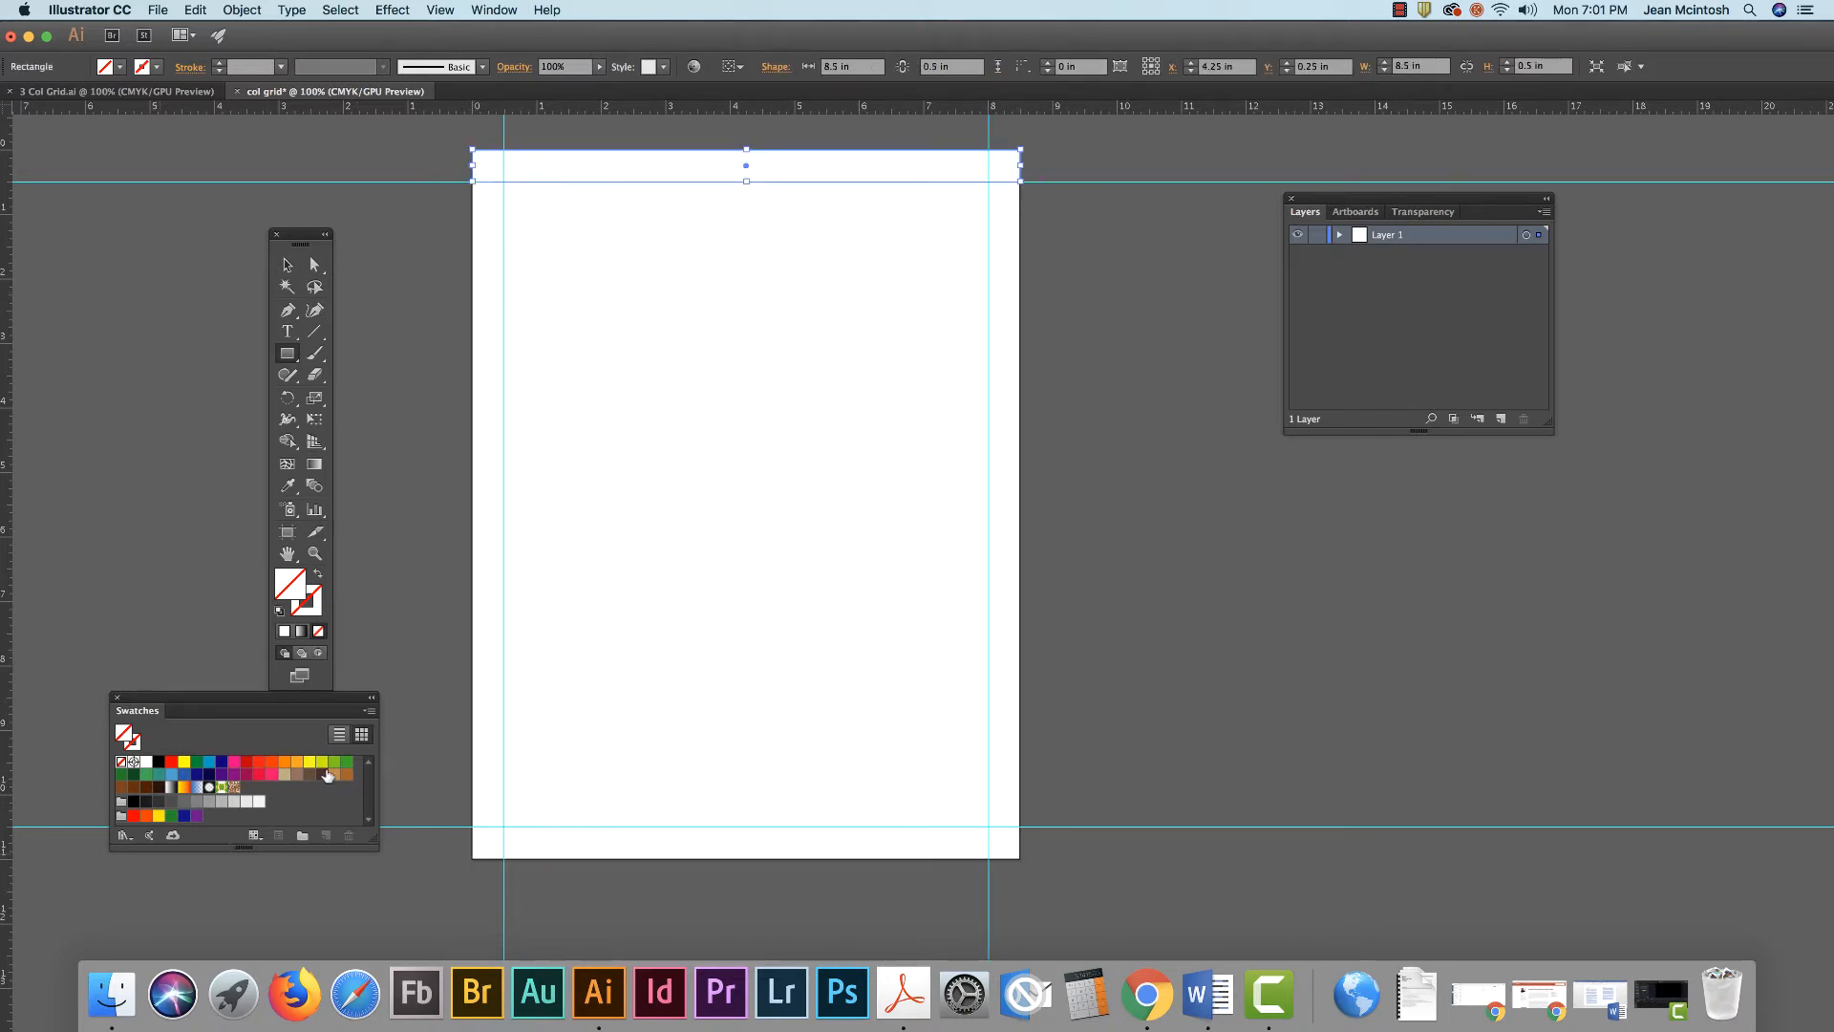
{"action": "left_click", "coordinate": [234, 763]}
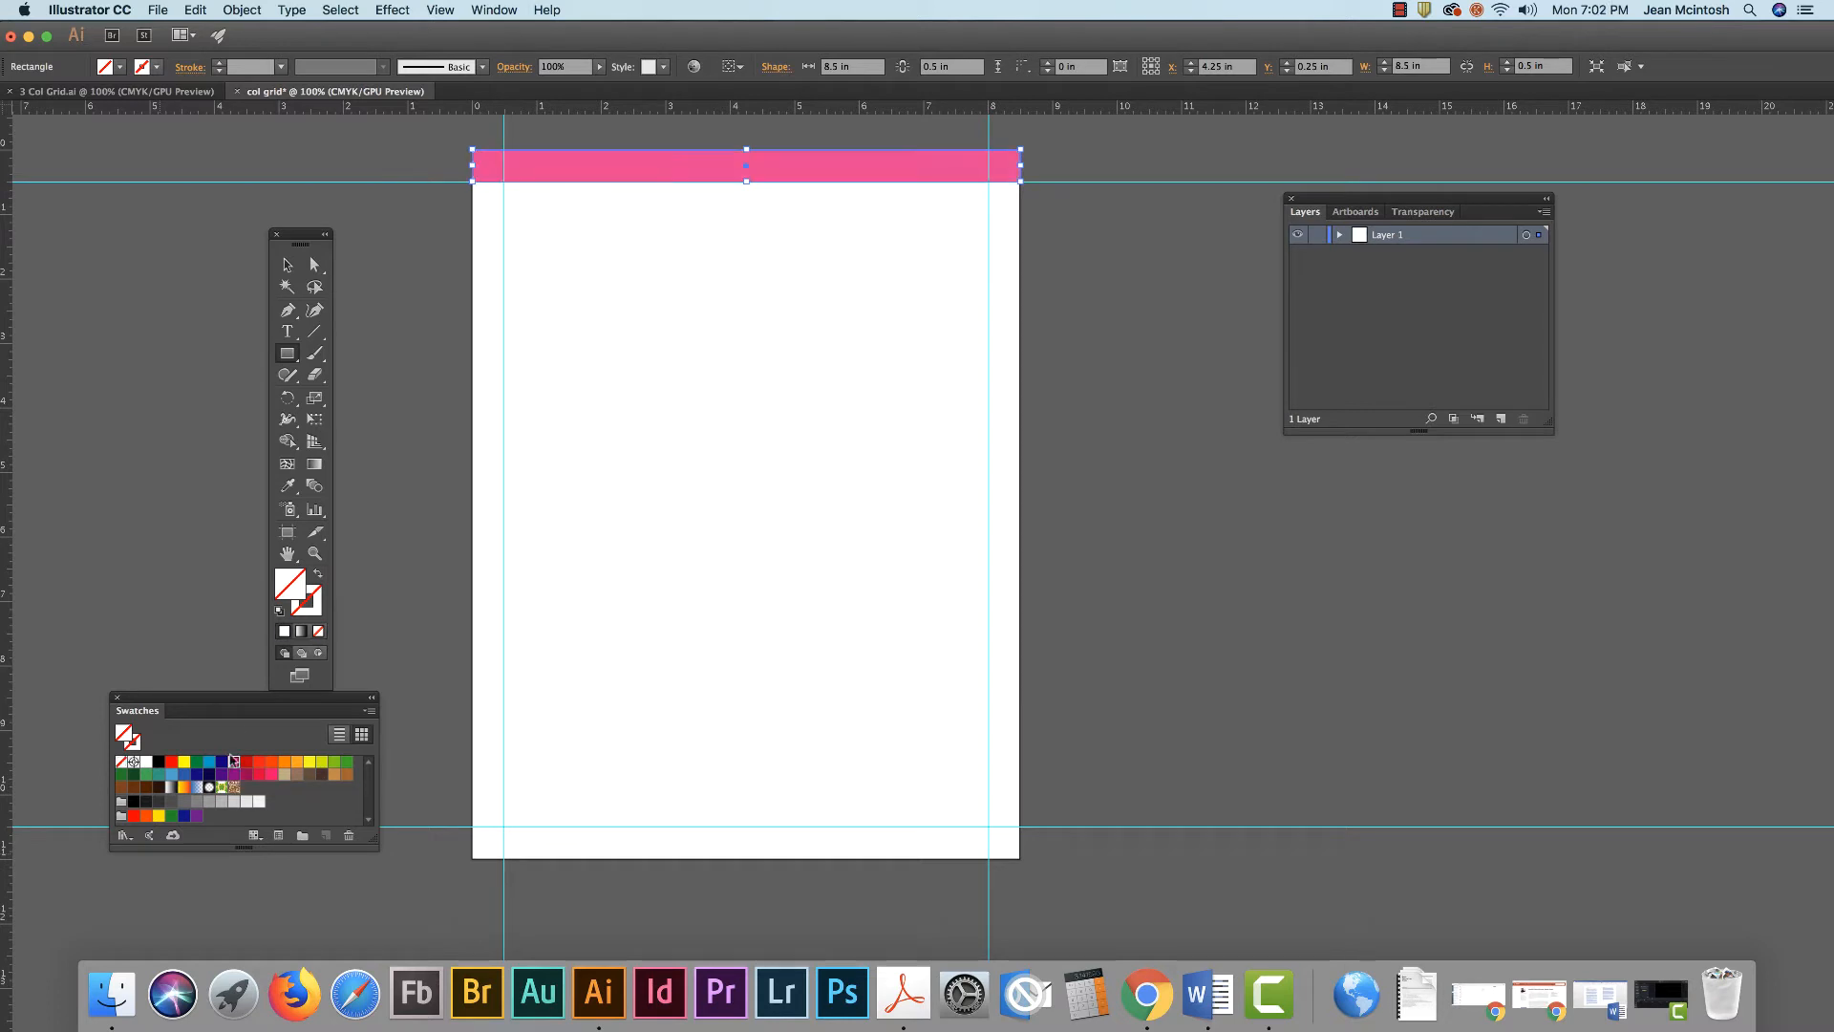
{"action": "double_click", "coordinate": [290, 584]}
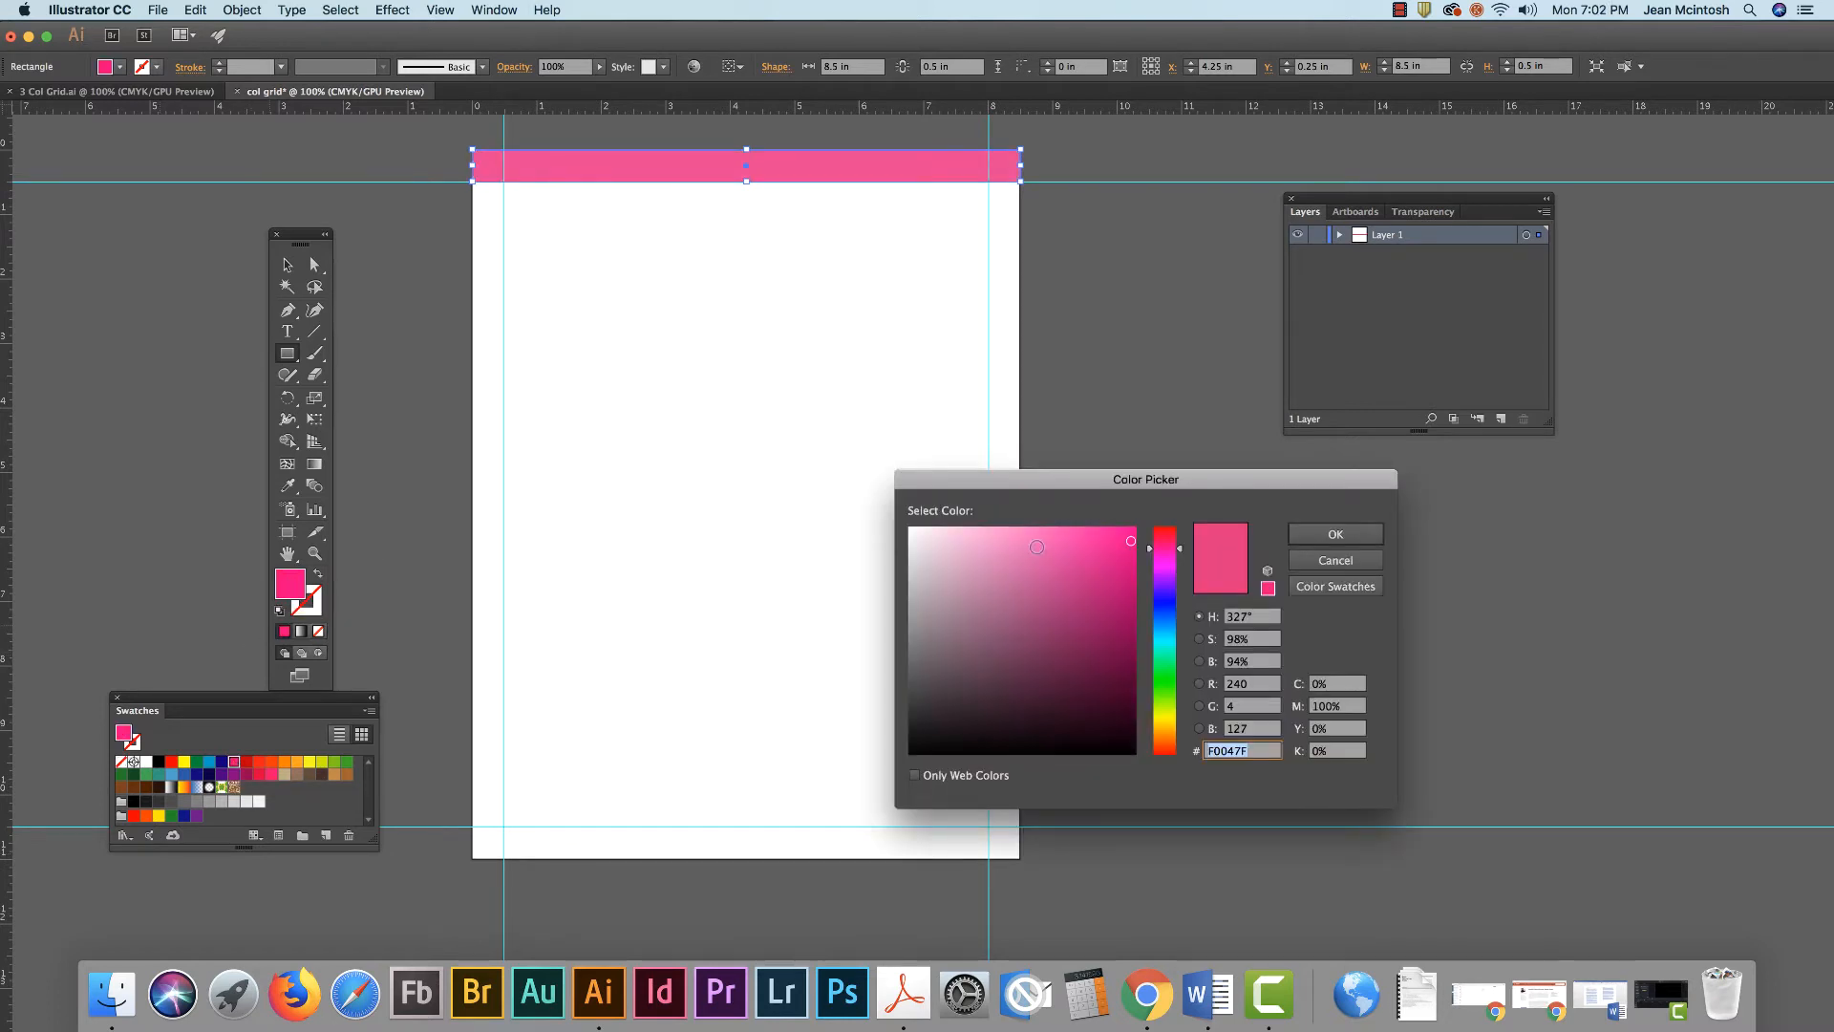
{"action": "left_click", "coordinate": [977, 539]}
{"action": "left_click", "coordinate": [1336, 534]}
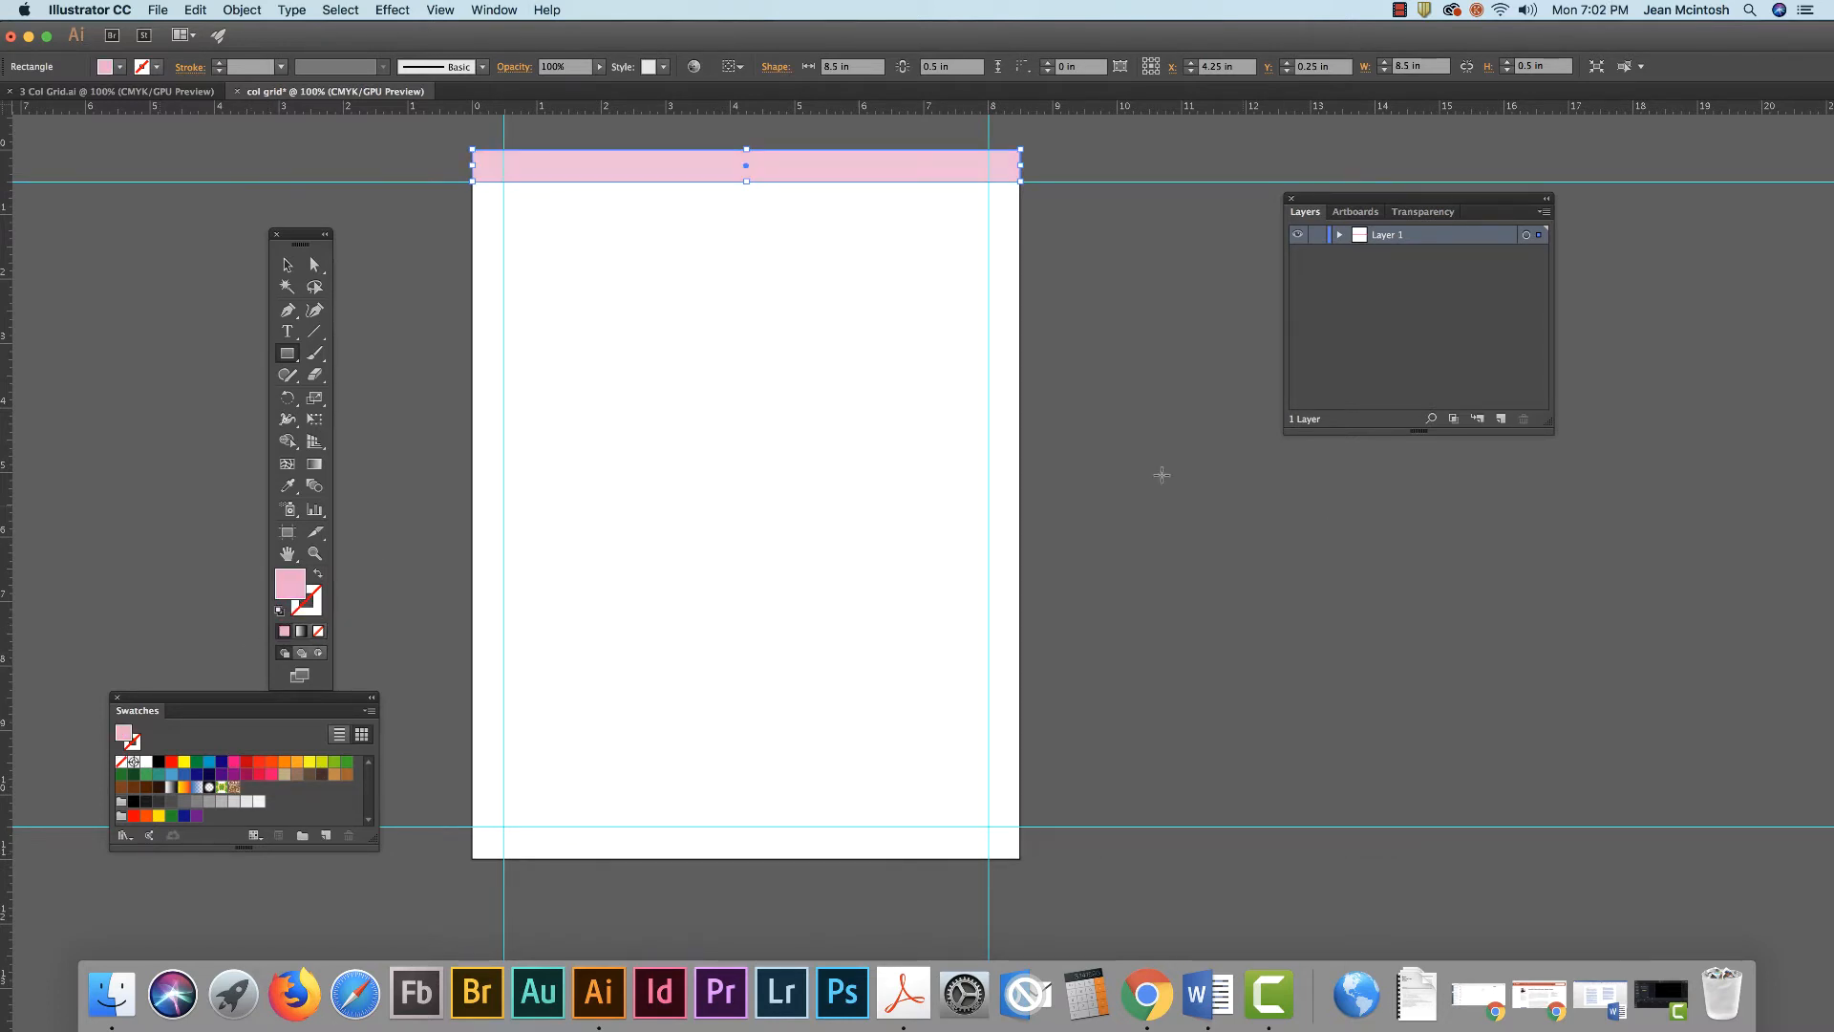
Copy the pink top bar into the bottom margin of the artboard.
{"action": "left_click", "coordinate": [286, 264]}
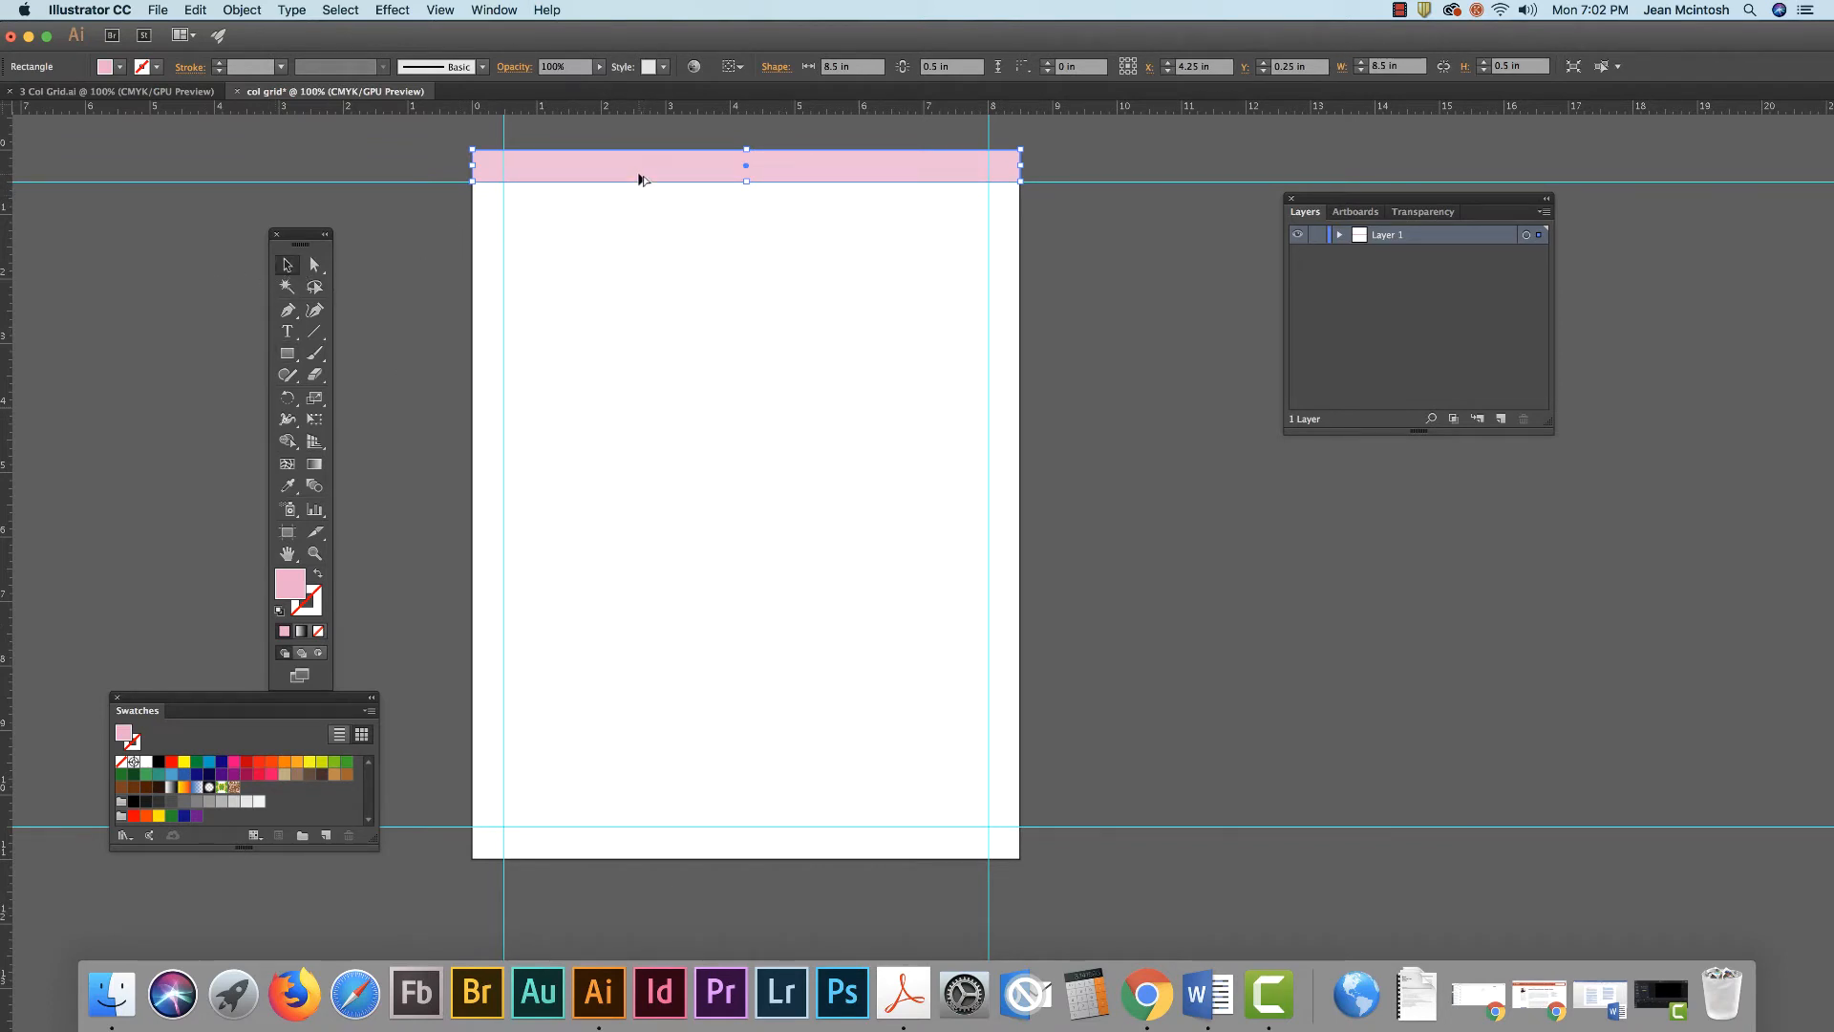
{"action": "left_click_drag", "start_coordinate": [631, 169], "coordinate": [635, 847]}
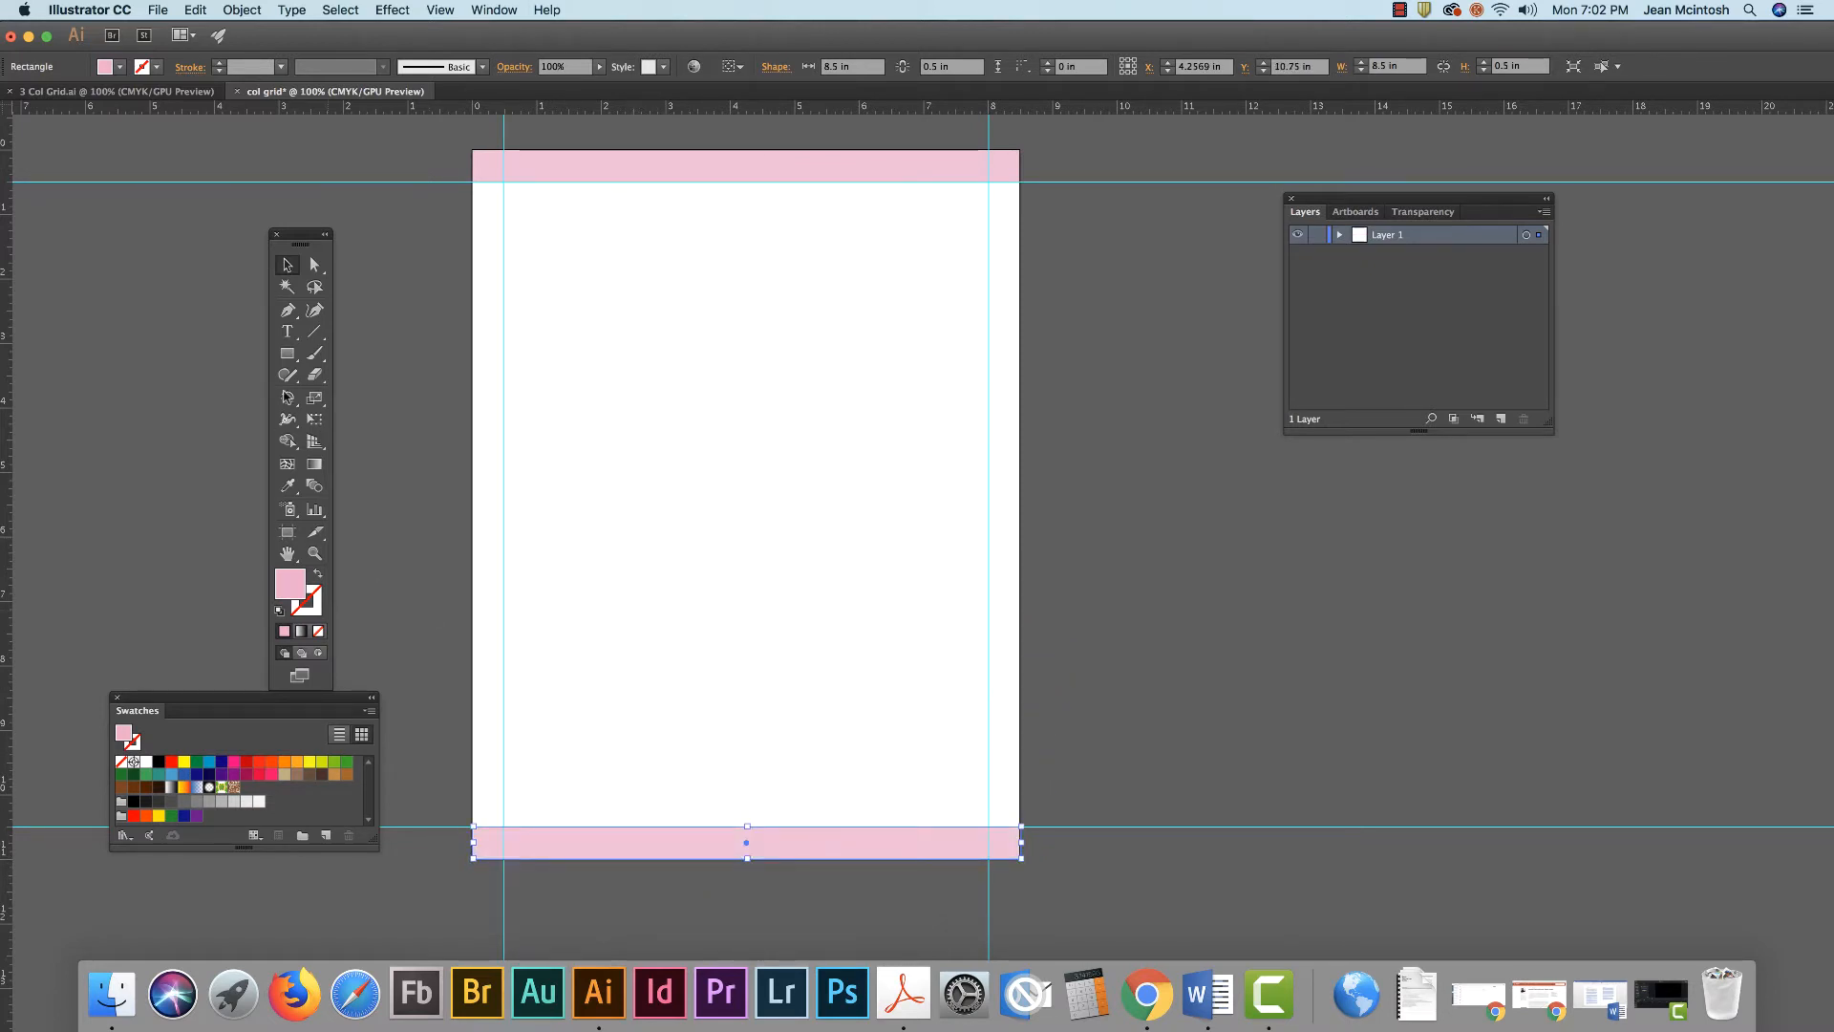
Draw a pink rectangle about 0.49 × 10.32 in over the left margin and copy it to the right margin.
{"action": "left_click", "coordinate": [287, 352]}
{"action": "left_click_drag", "start_coordinate": [473, 176], "coordinate": [505, 842]}
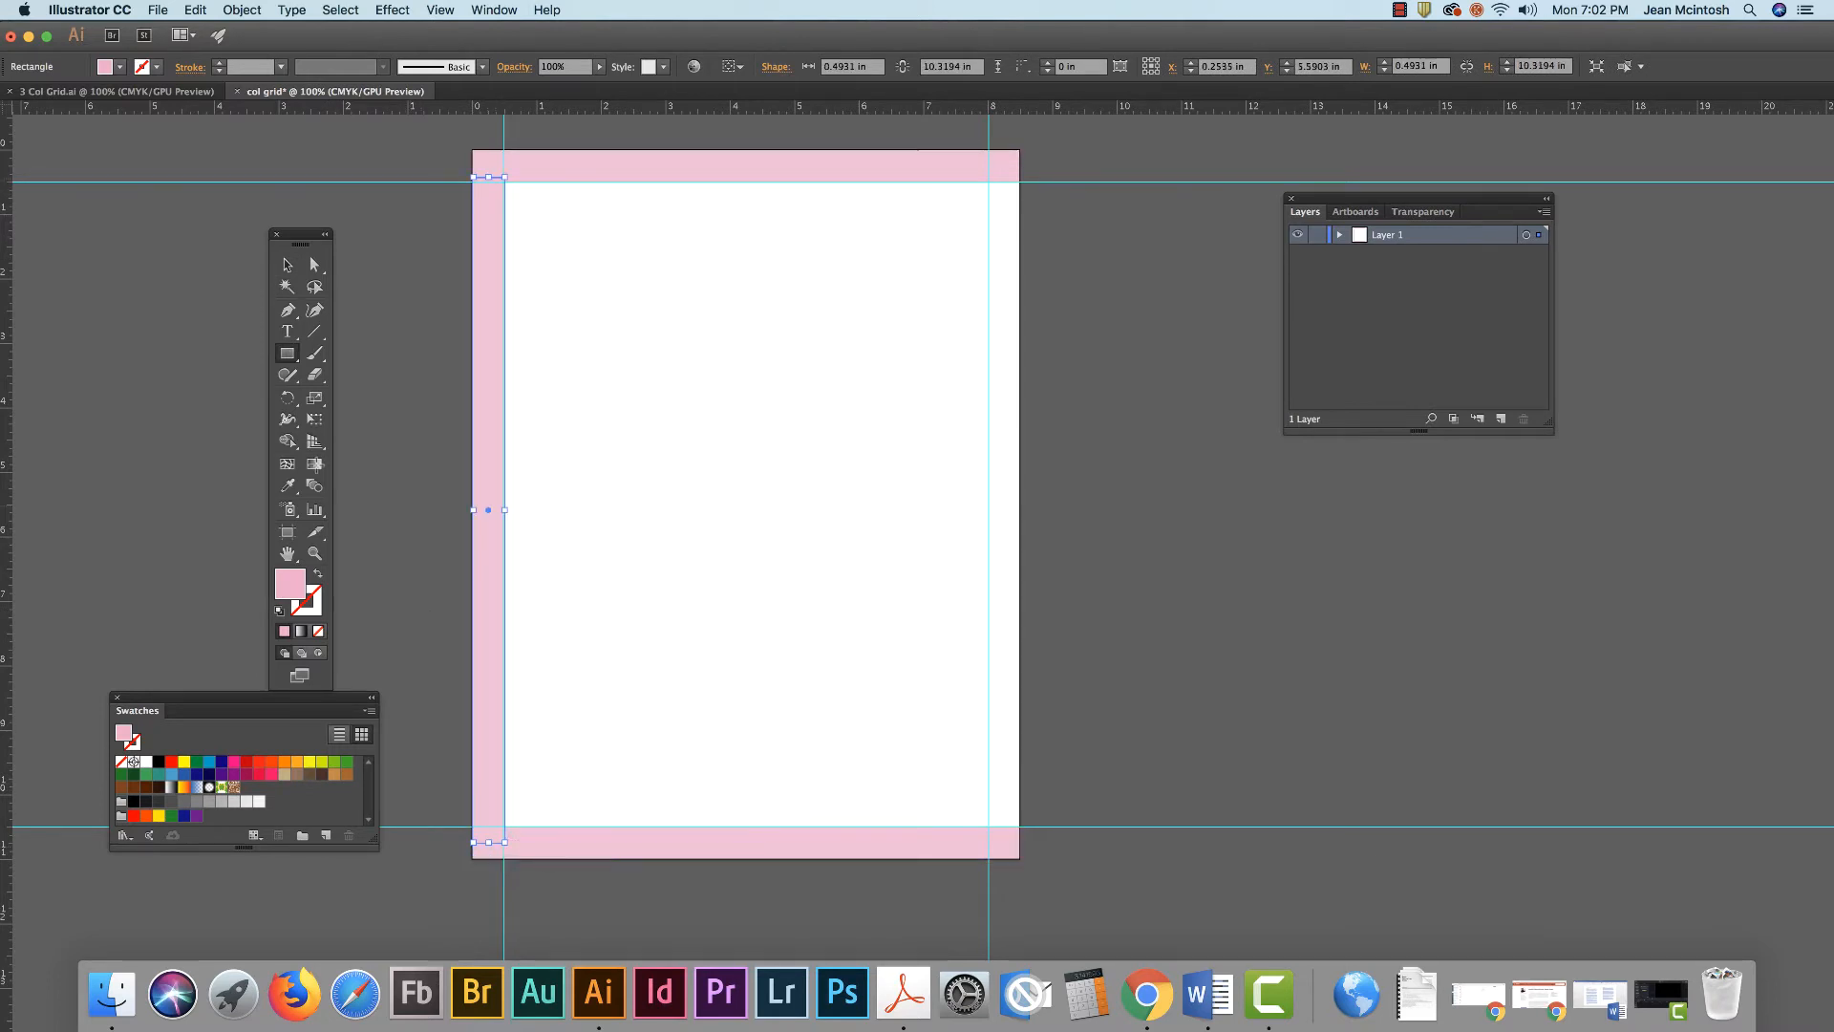
{"action": "key", "text": "v"}
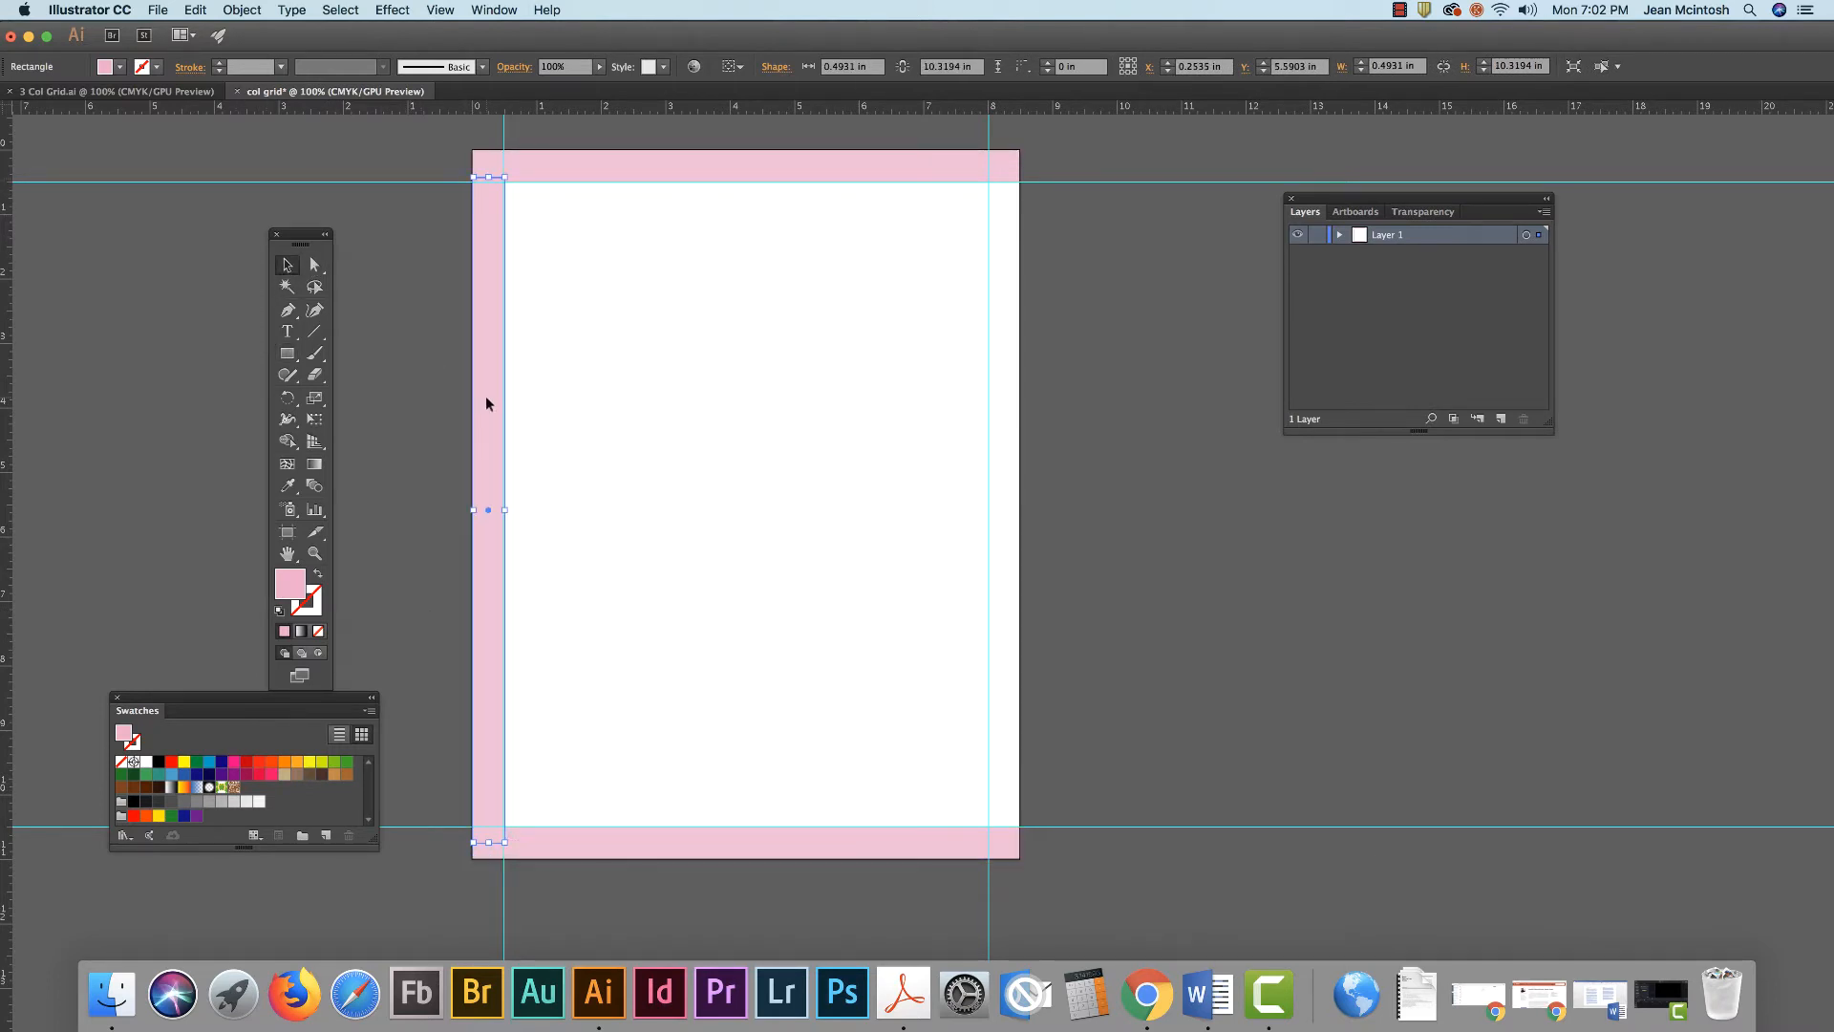
{"action": "left_click_drag", "start_coordinate": [487, 398], "coordinate": [1003, 399]}
{"action": "left_click", "coordinate": [405, 237]}
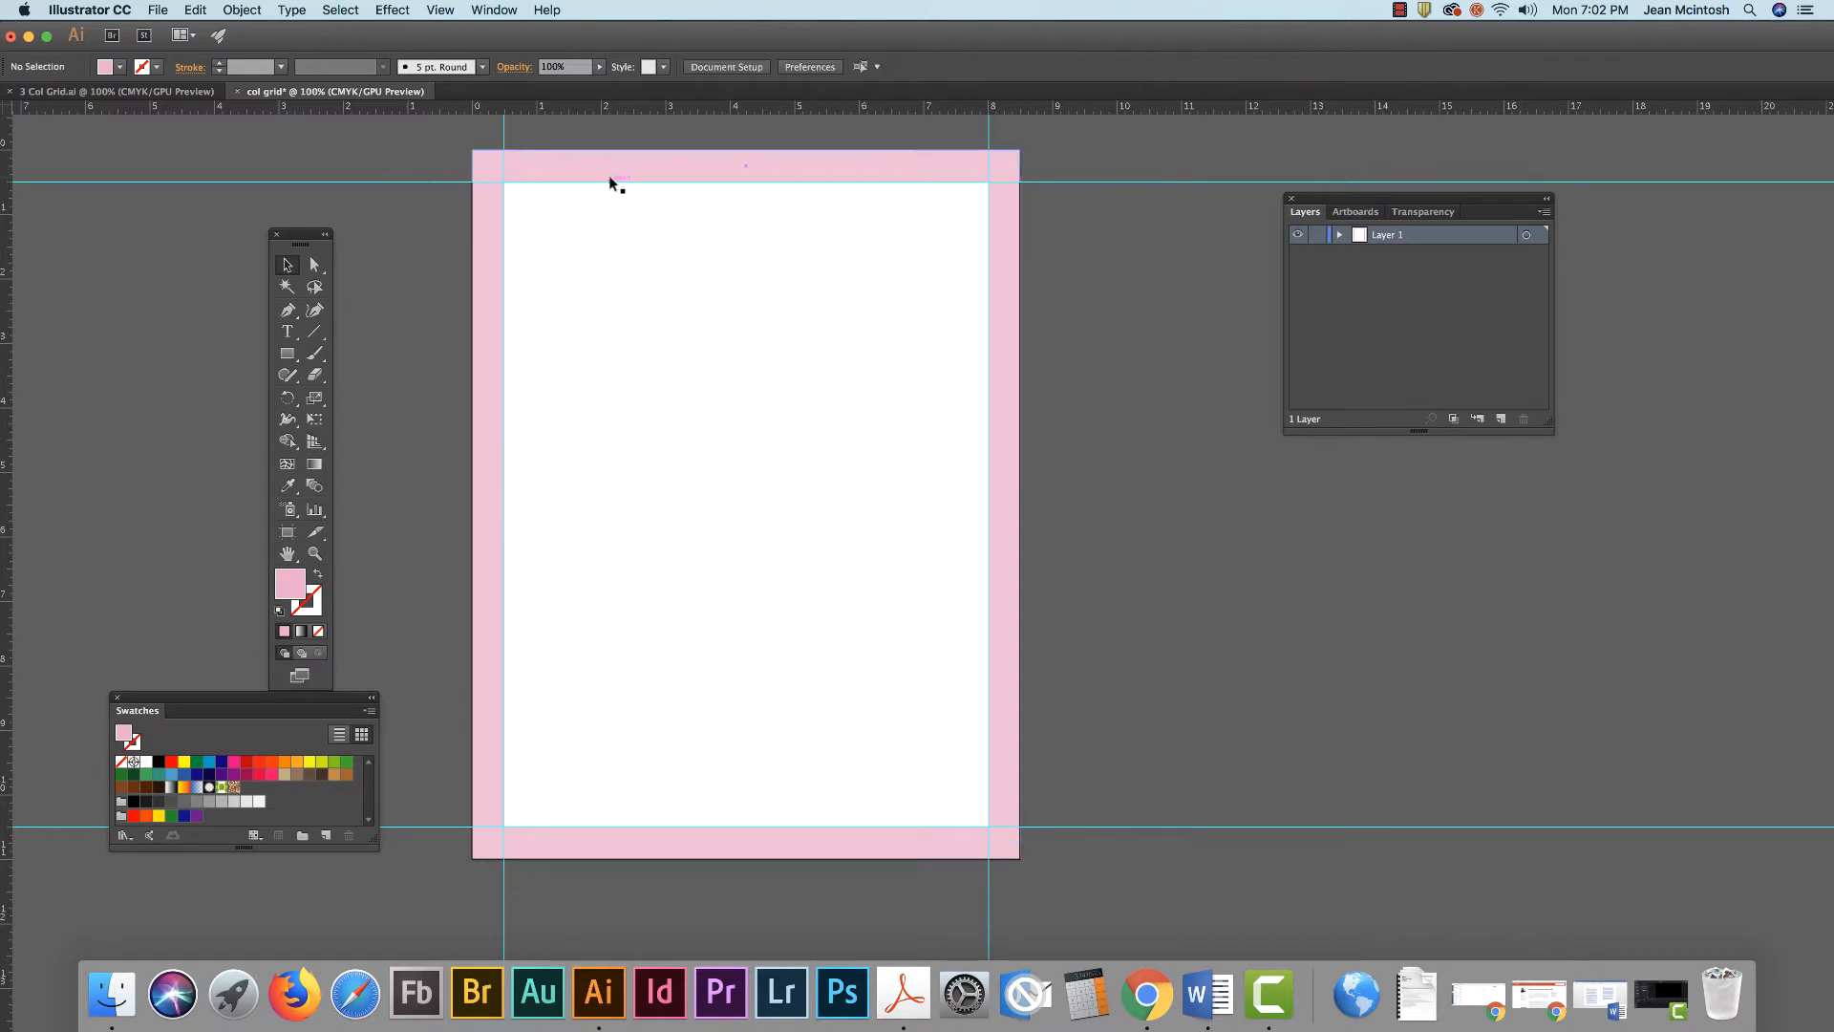
Merge the four pink margin bars into one continuous border shape with the Shape Builder tool and deselect it.
{"action": "left_click", "coordinate": [612, 174]}
{"action": "left_click", "coordinate": [1002, 422], "text": "shift"}
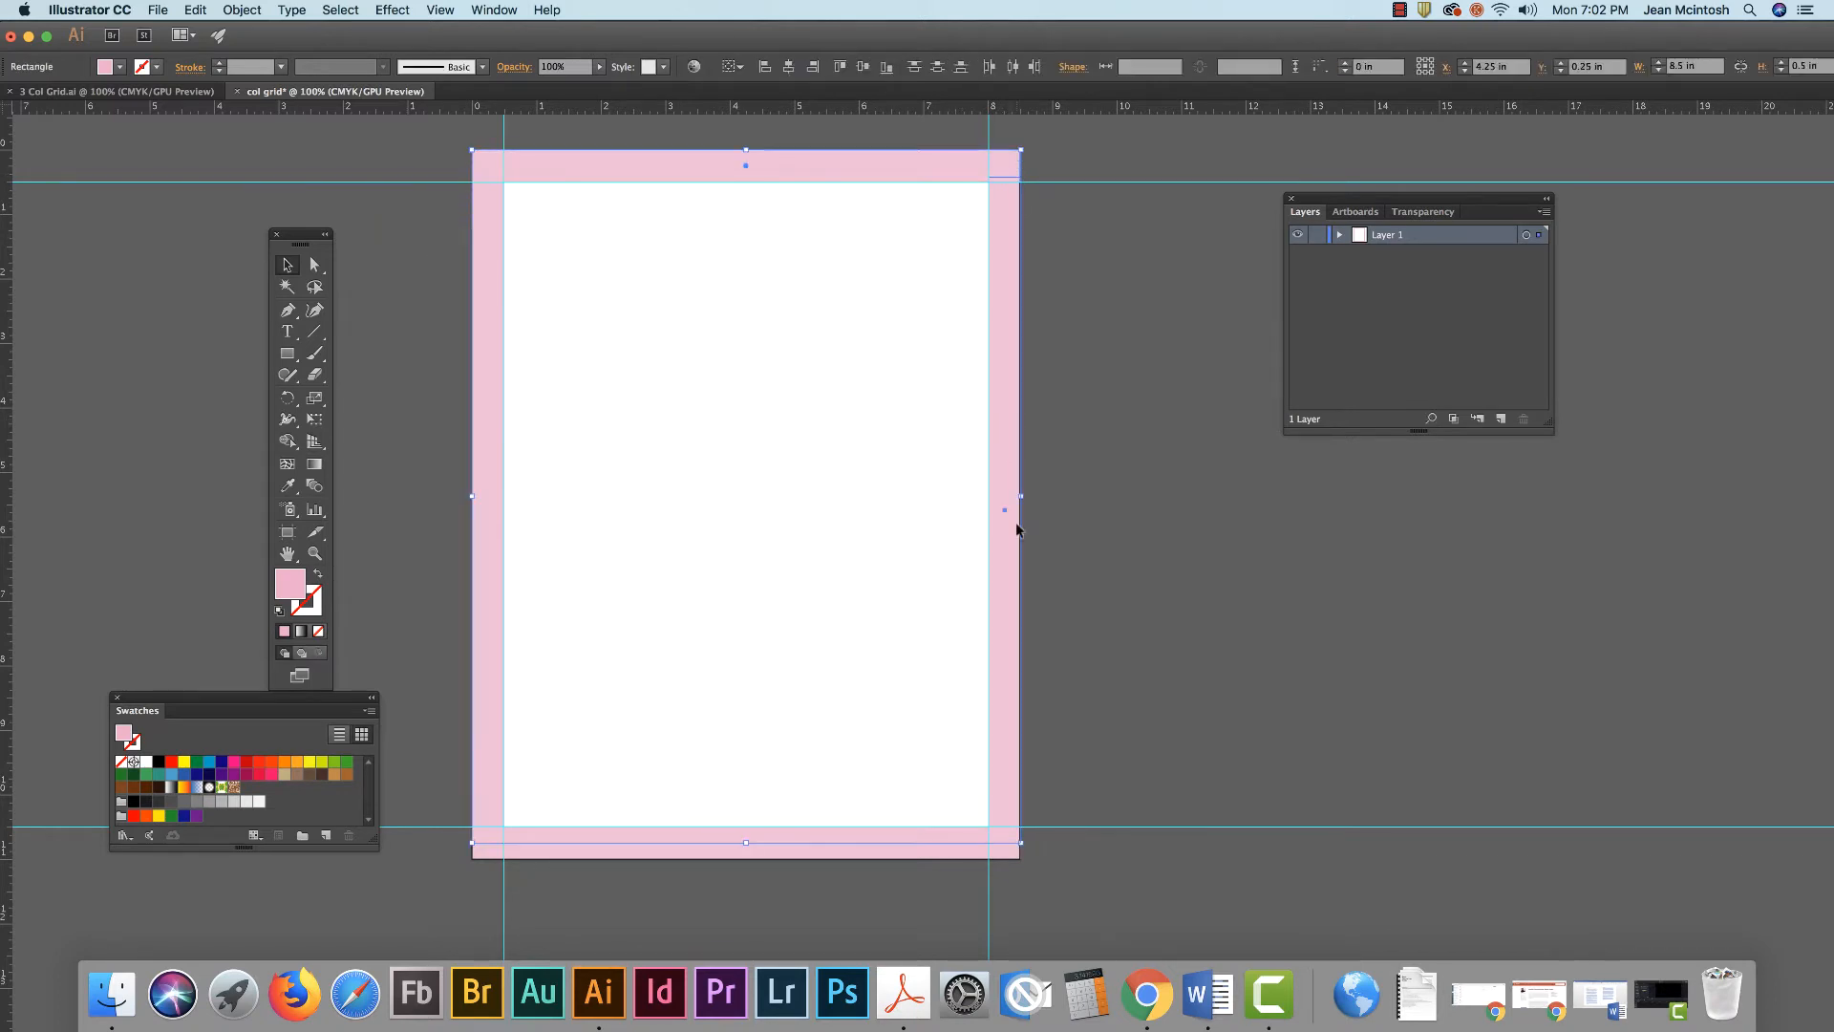
{"action": "left_click", "coordinate": [888, 853], "text": "shift"}
{"action": "left_click", "coordinate": [486, 618], "text": "shift"}
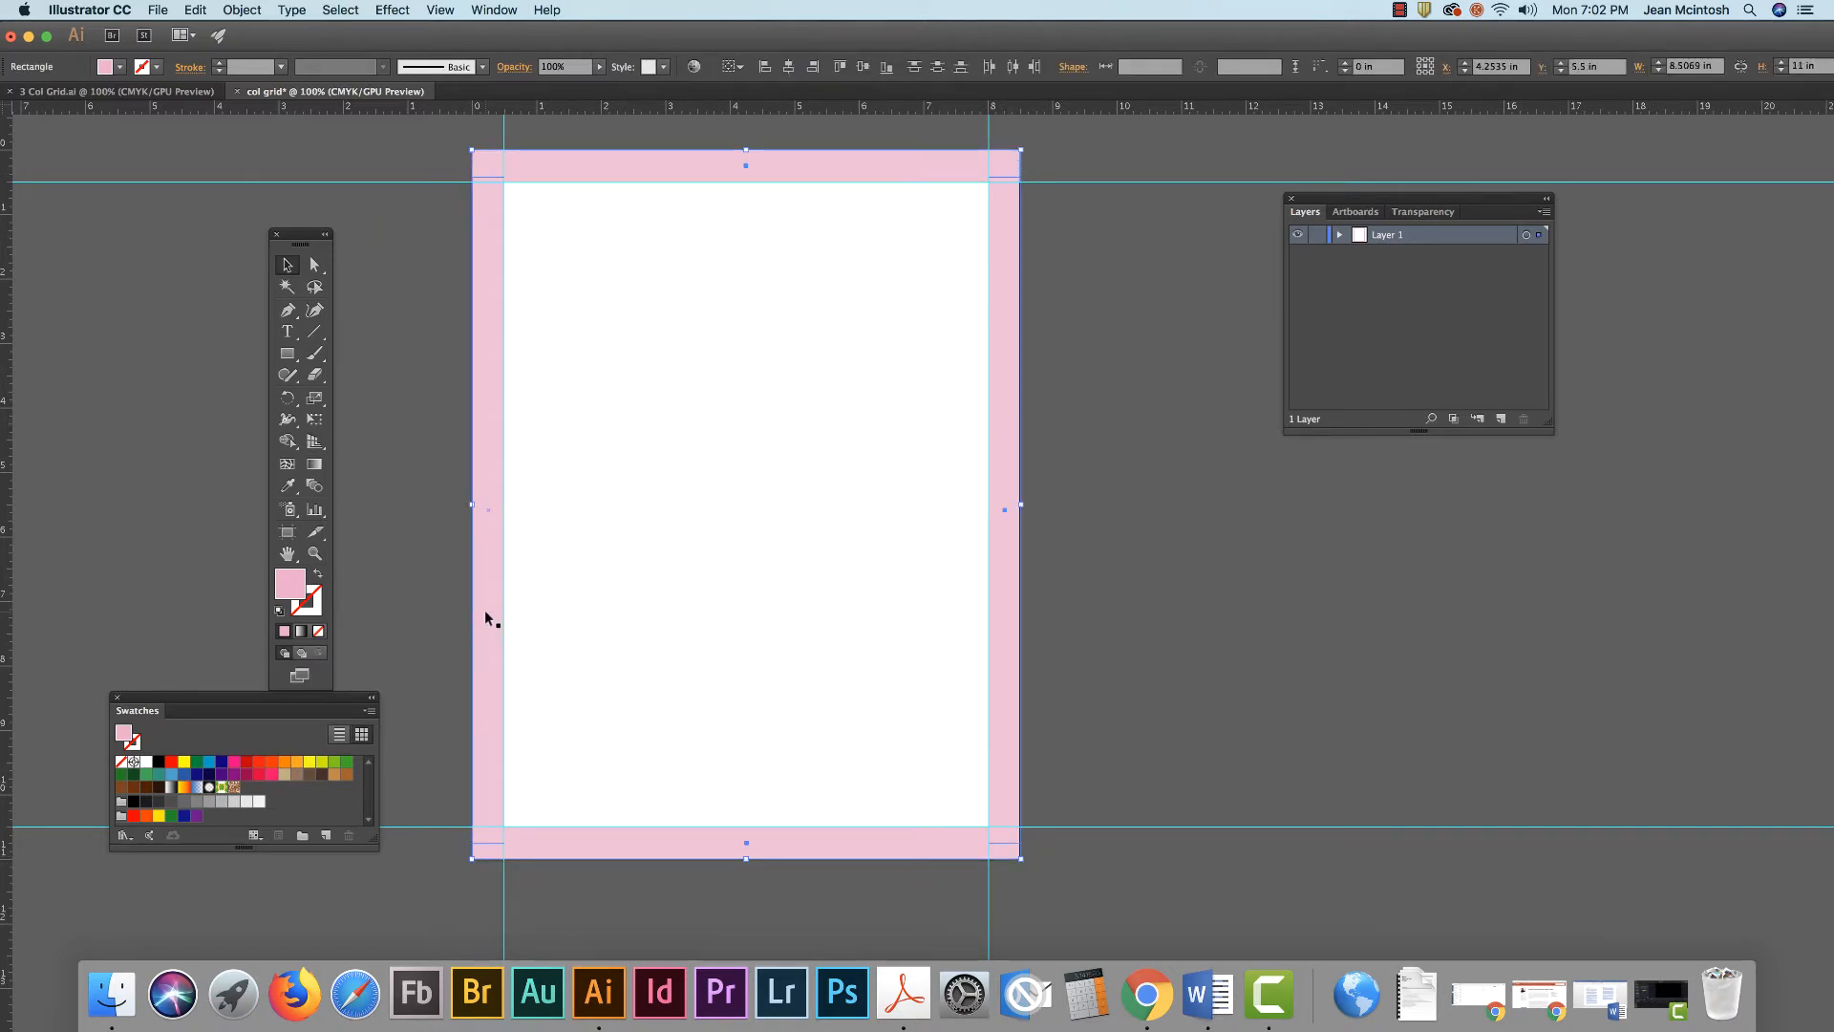
{"action": "left_click", "coordinate": [288, 442]}
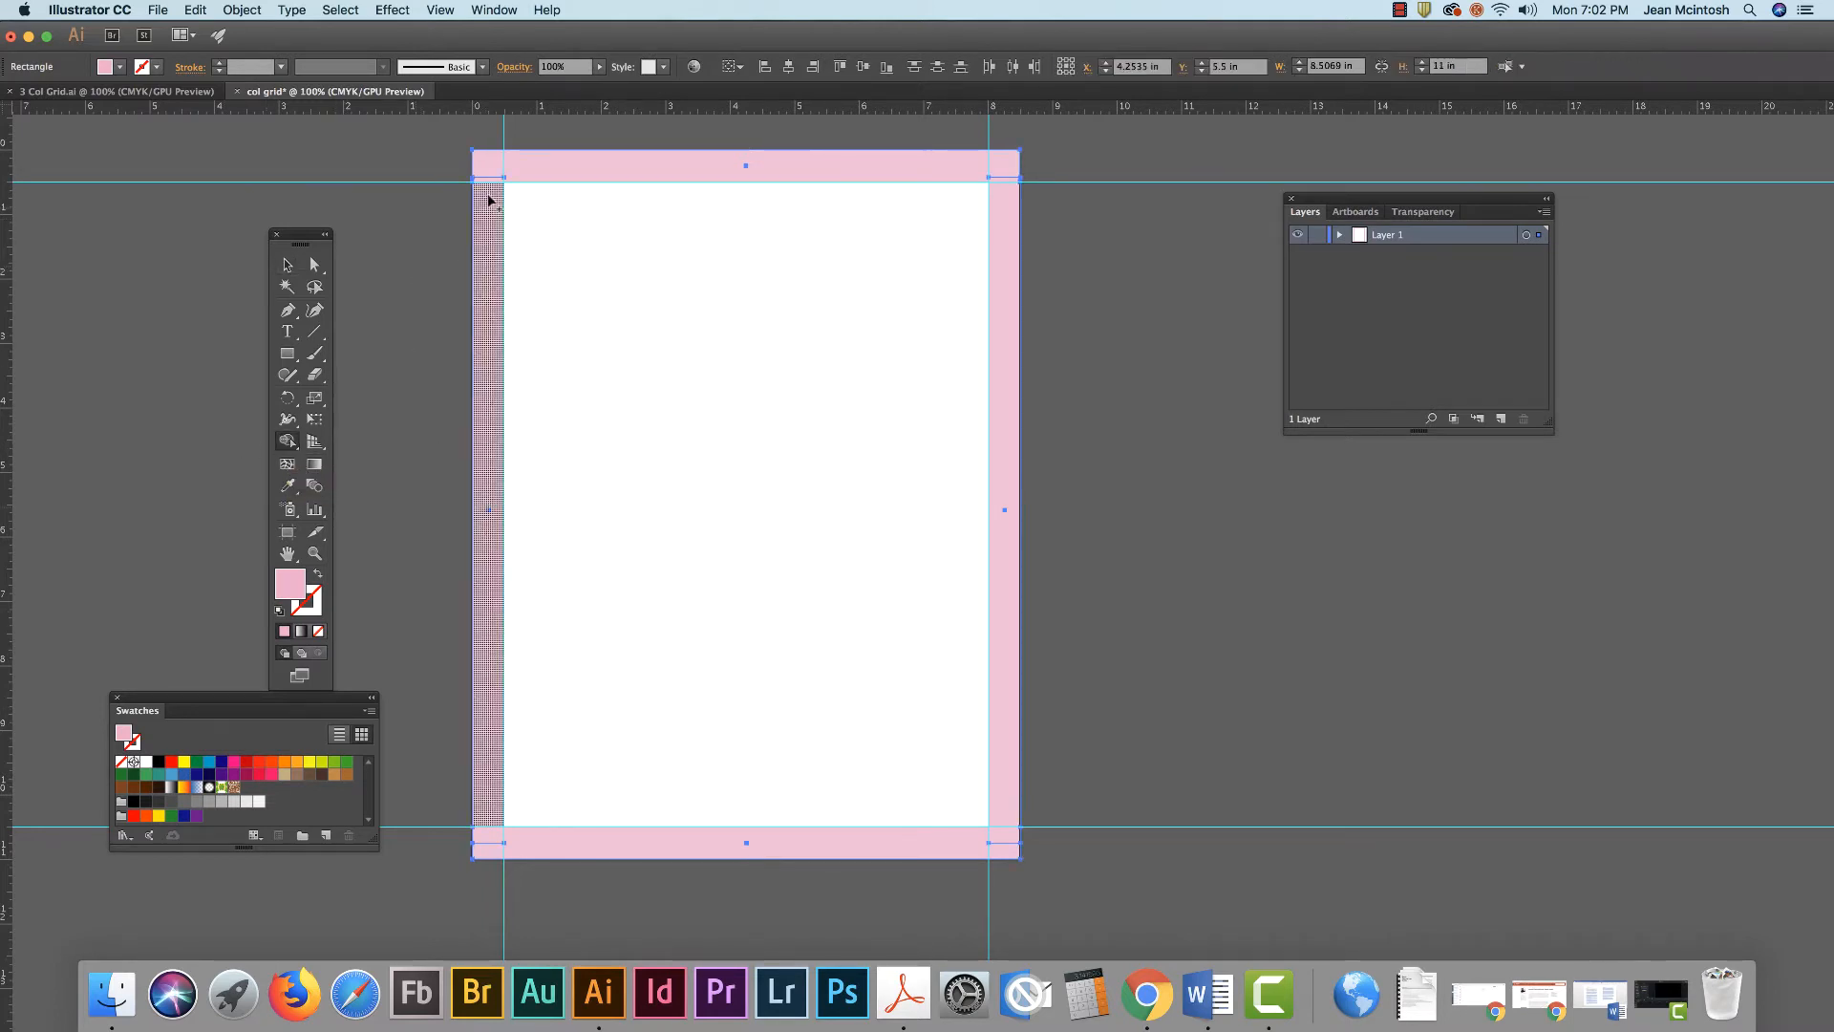
{"action": "mouse_move", "coordinate": [499, 204]}
{"action": "left_mouse_down"}
{"action": "mouse_move", "coordinate": [544, 169]}
{"action": "mouse_move", "coordinate": [1093, 156]}
{"action": "left_mouse_up"}
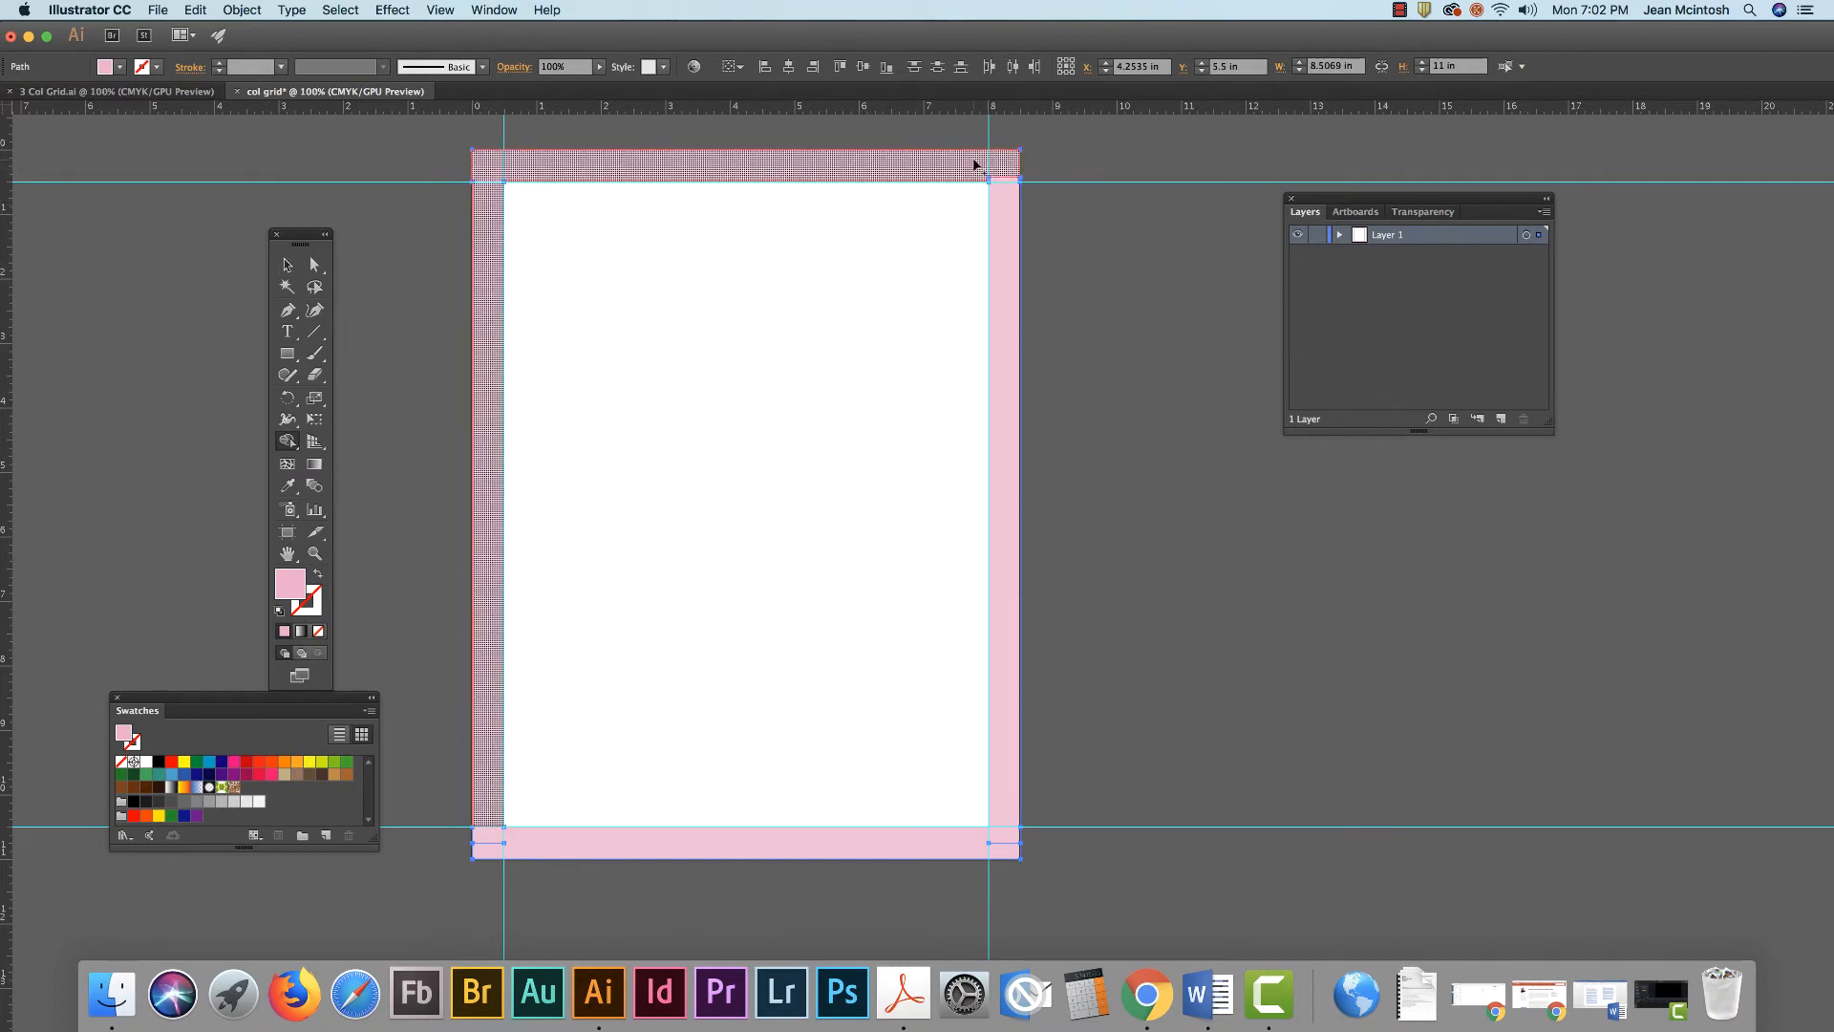
{"action": "mouse_move", "coordinate": [975, 168]}
{"action": "left_mouse_down"}
{"action": "mouse_move", "coordinate": [1008, 186]}
{"action": "mouse_move", "coordinate": [1010, 822]}
{"action": "mouse_move", "coordinate": [958, 840]}
{"action": "left_mouse_up"}
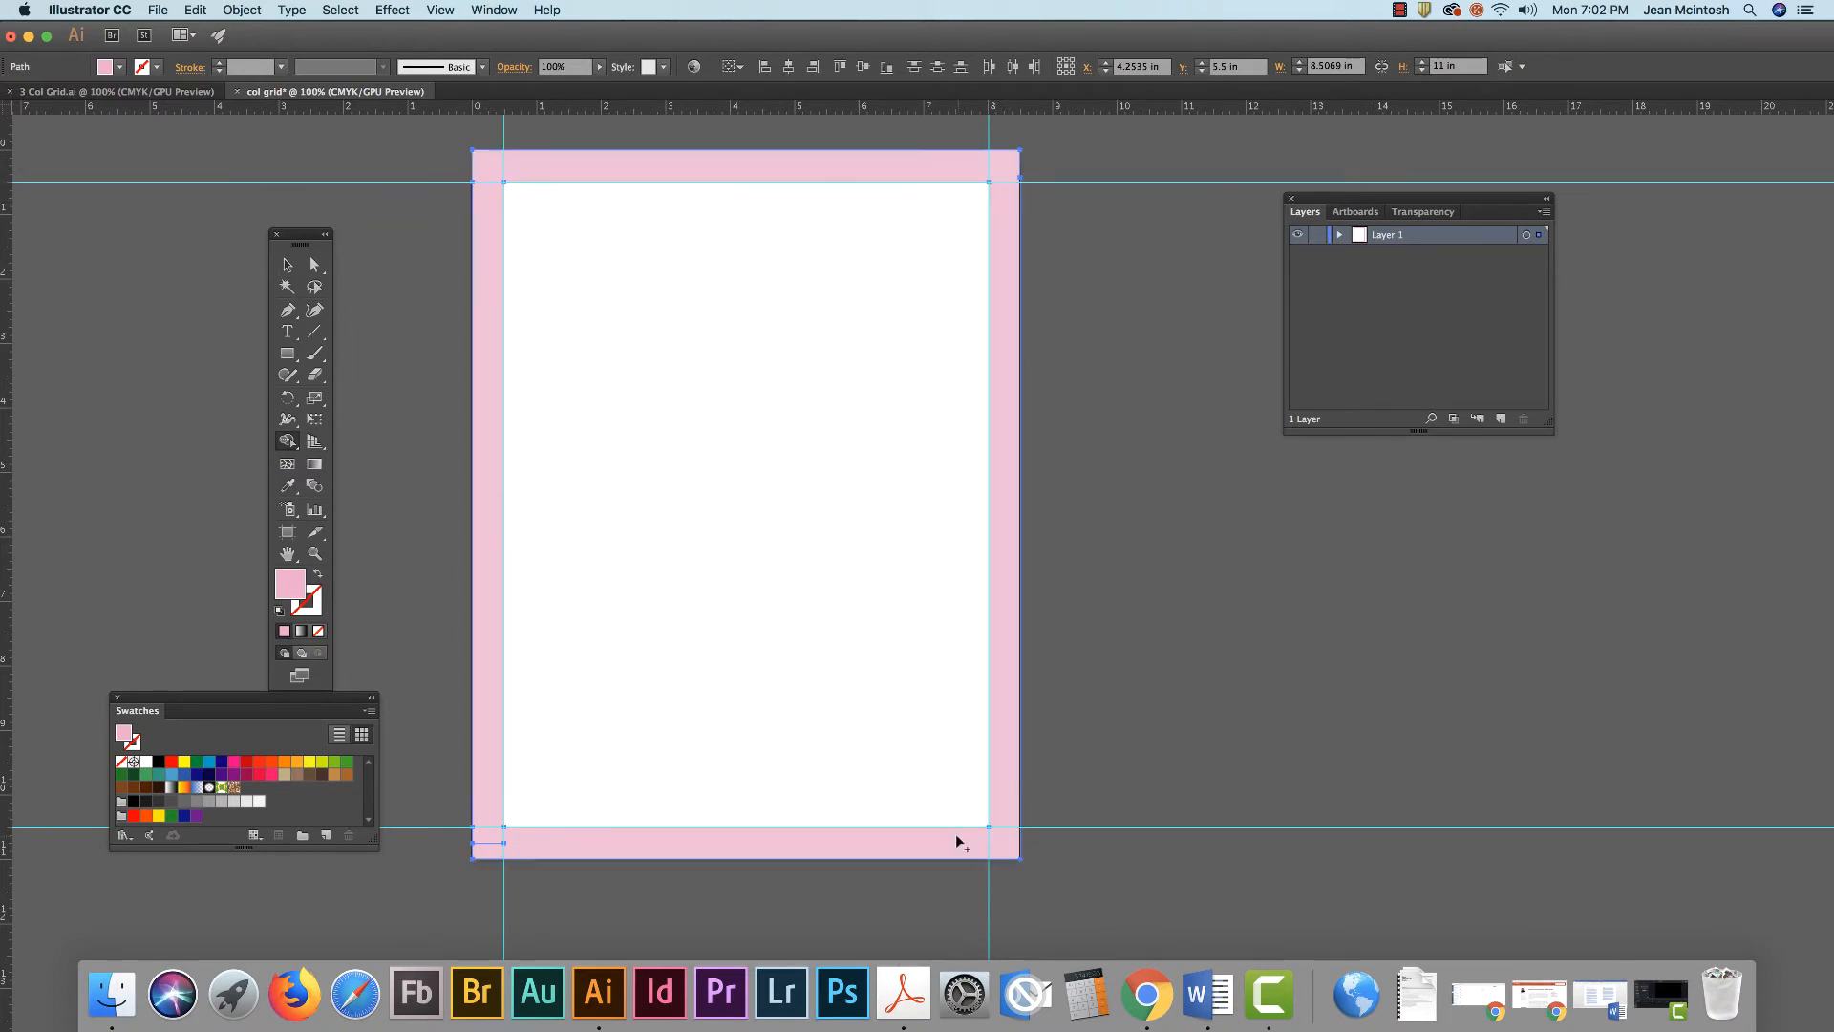
{"action": "left_click_drag", "start_coordinate": [496, 843], "coordinate": [476, 802]}
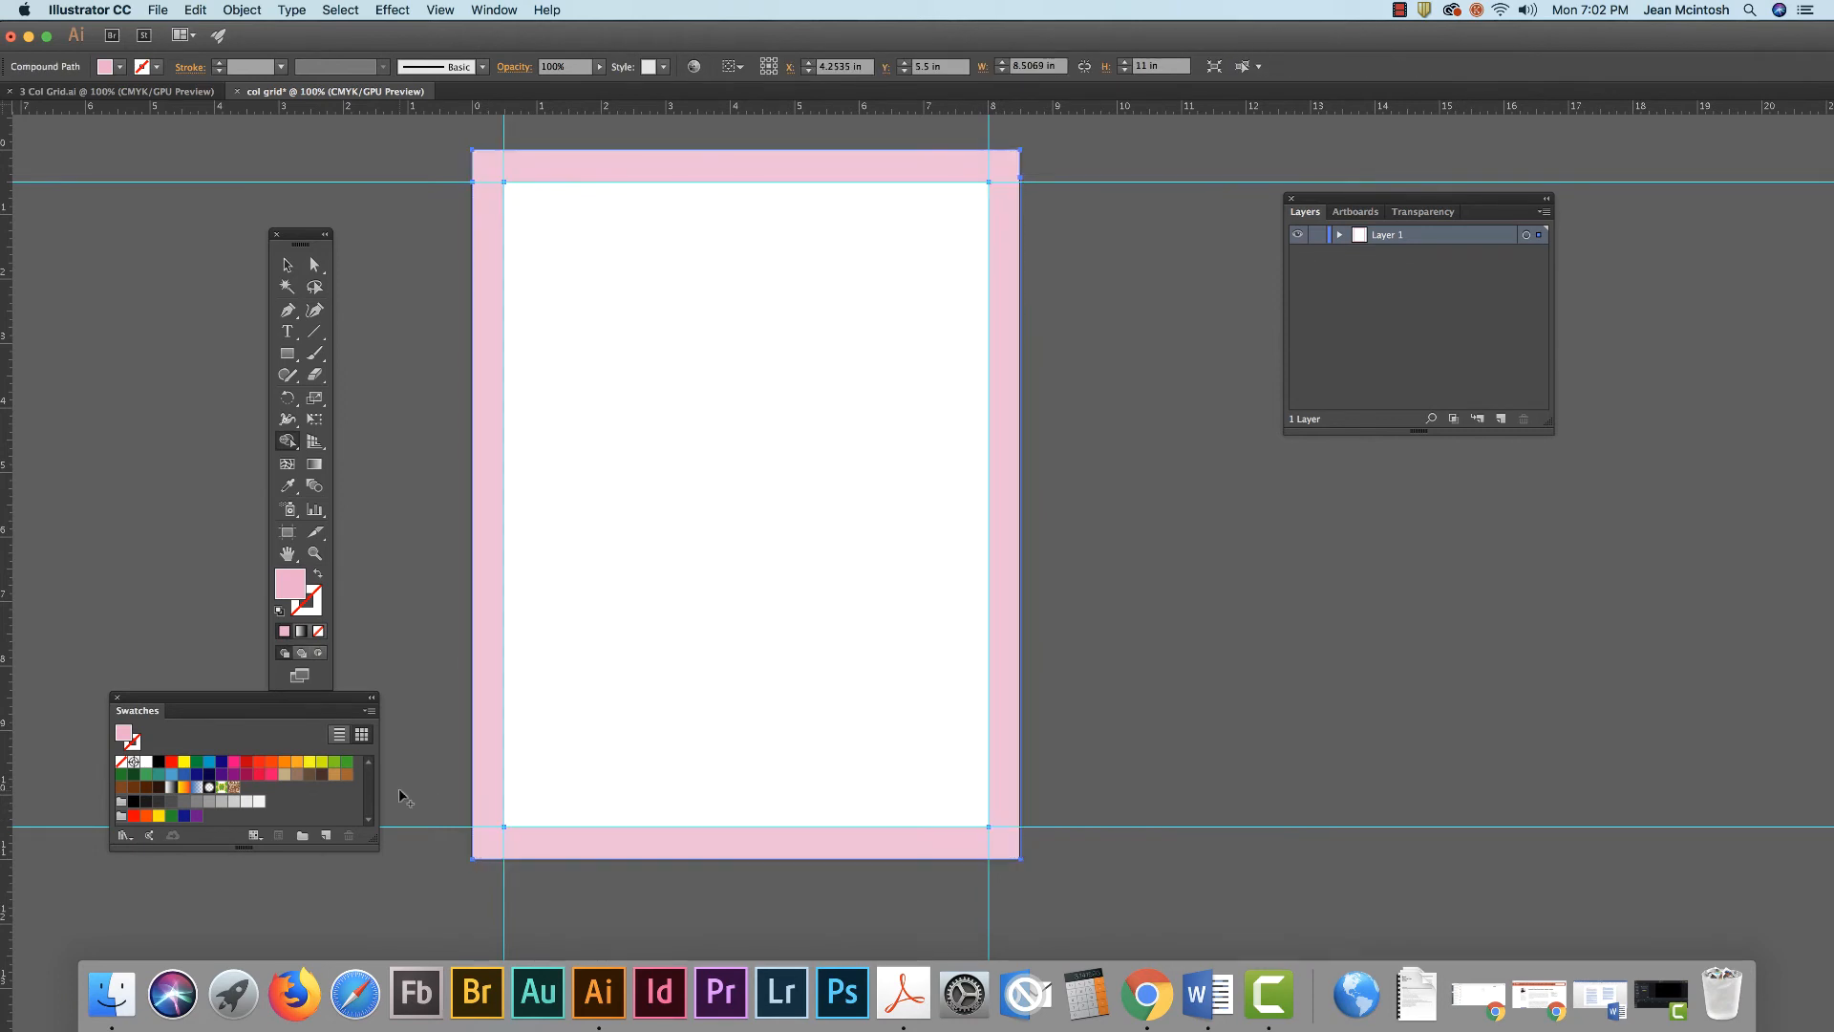
{"action": "left_click", "coordinate": [288, 265]}
{"action": "left_click", "coordinate": [1177, 403]}
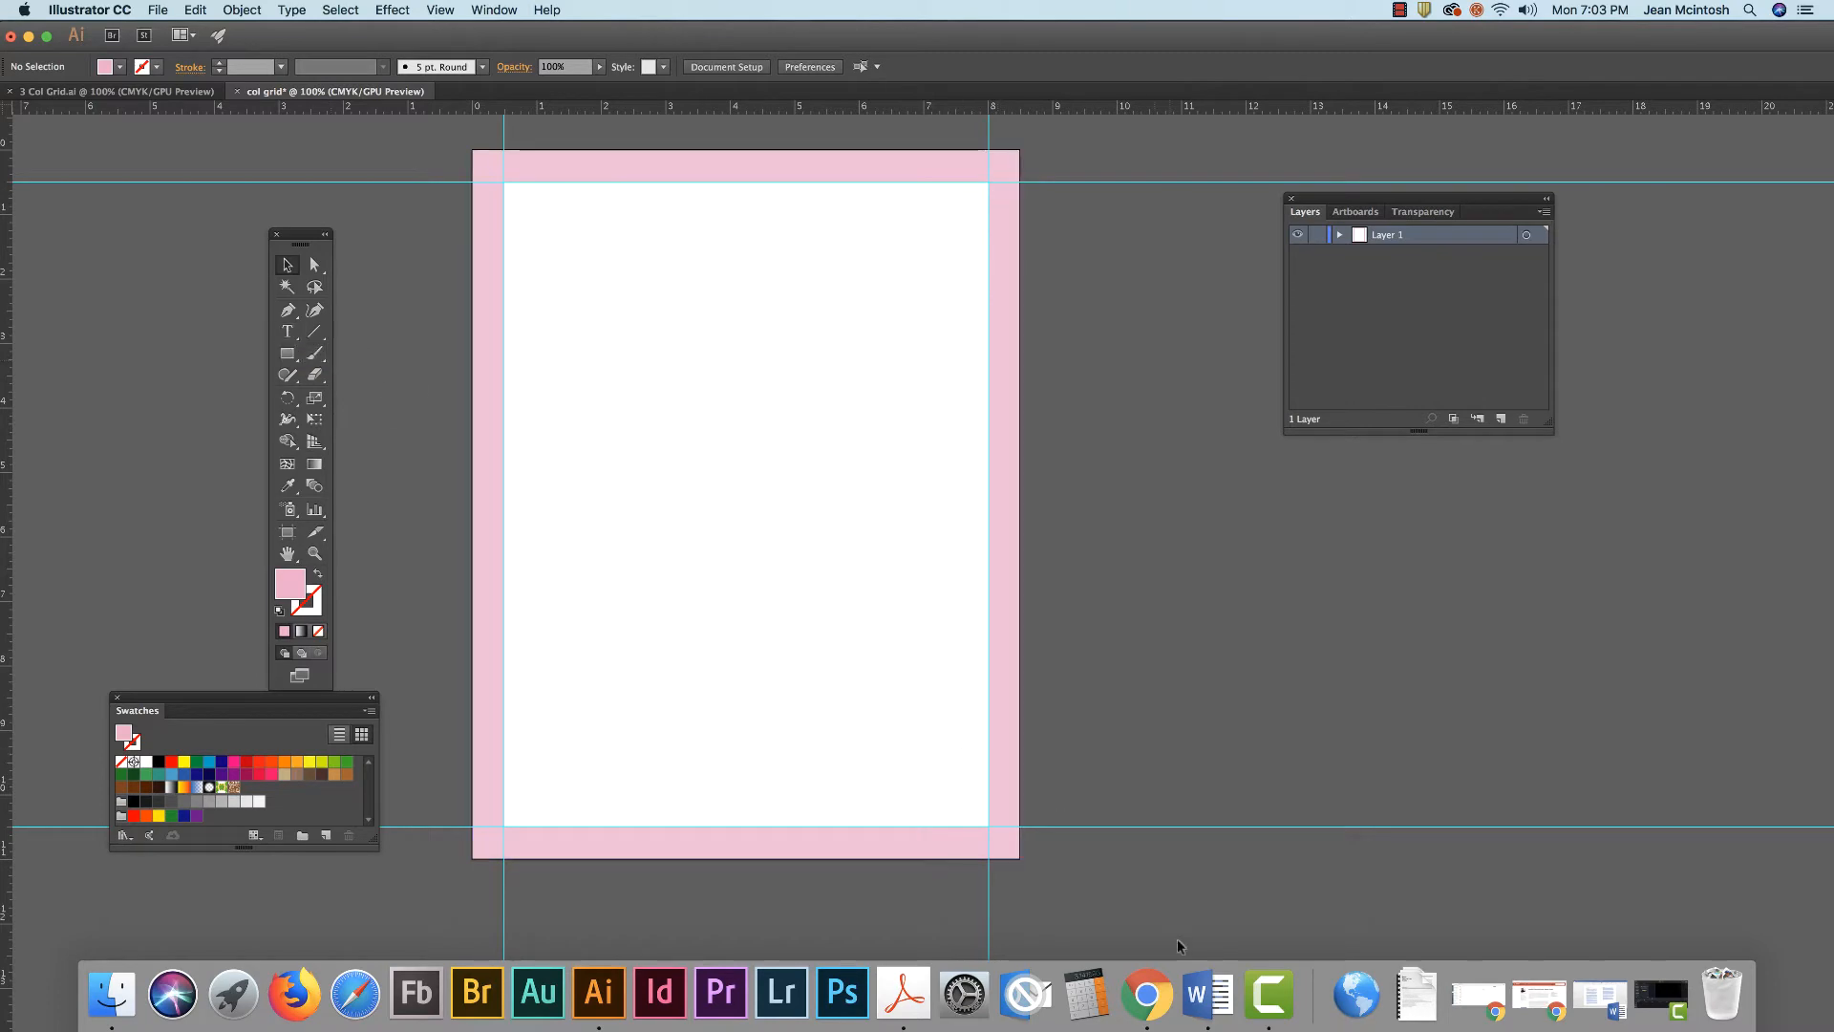
Switch to the Word document and copy the text from "This progressive, radical movement" through the end of the second page.
{"action": "left_click", "coordinate": [1208, 993]}
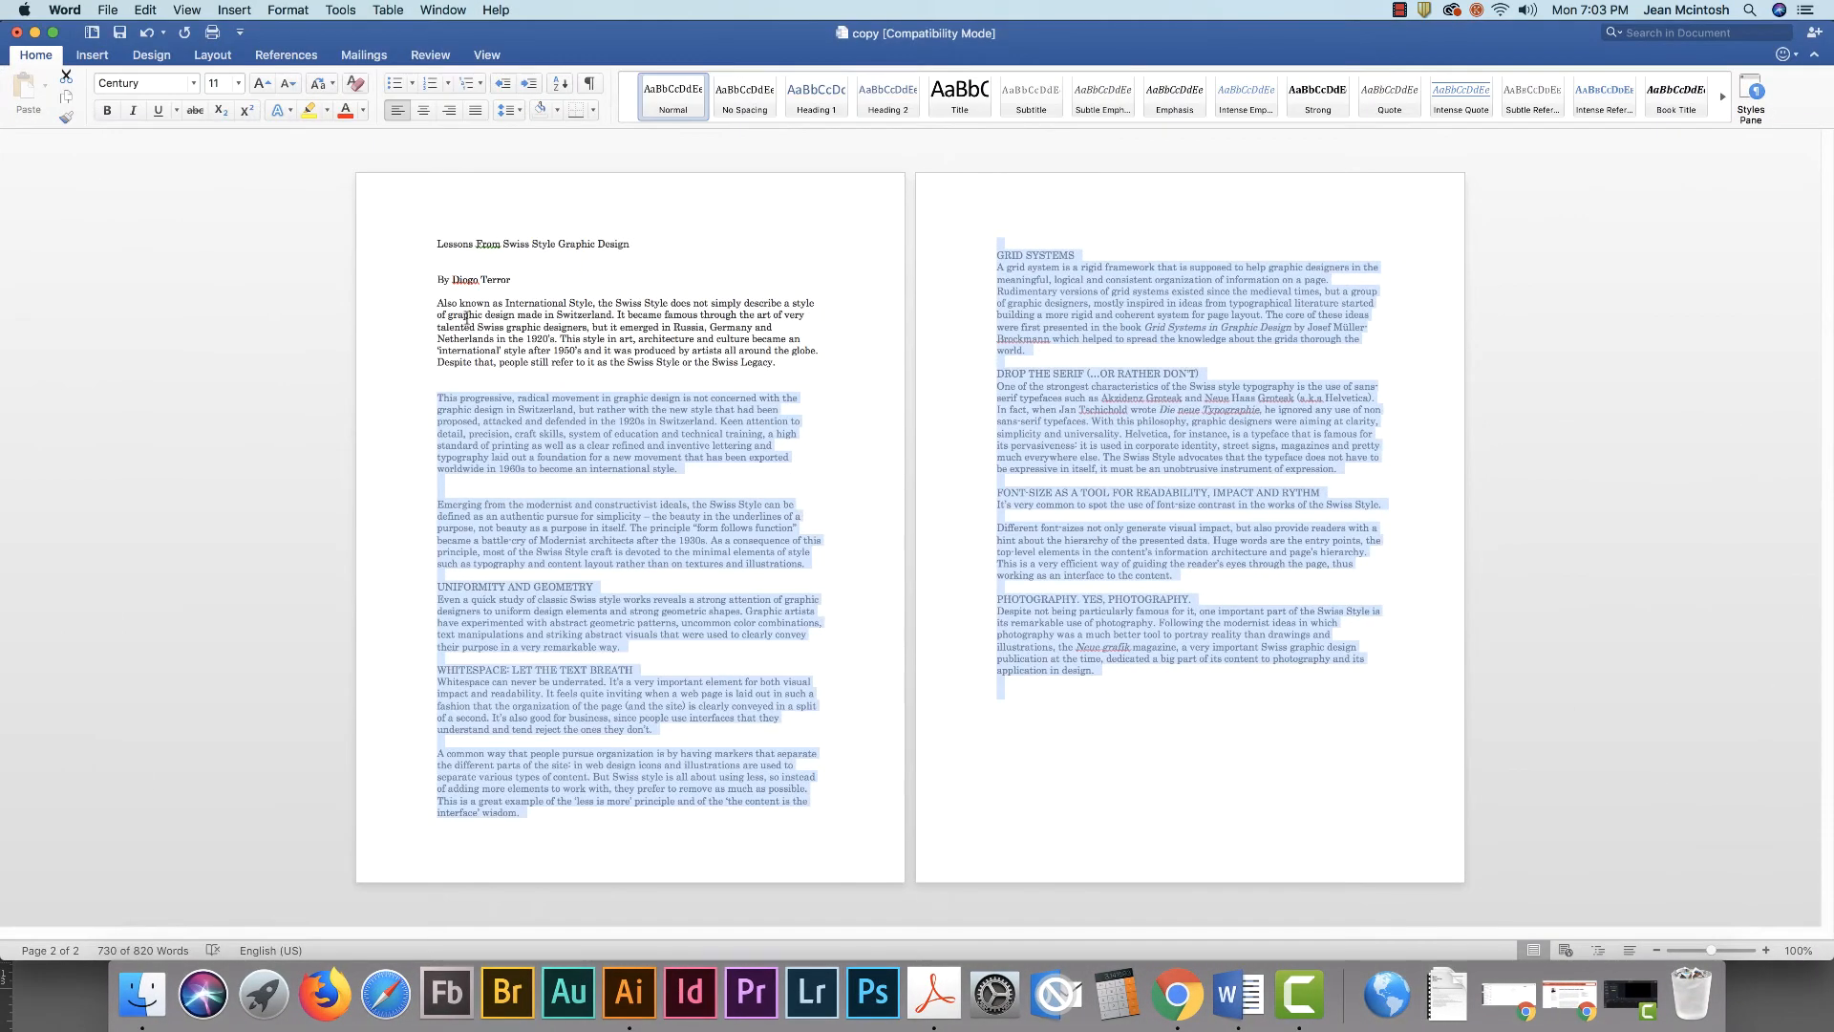
{"action": "left_click", "coordinate": [463, 316]}
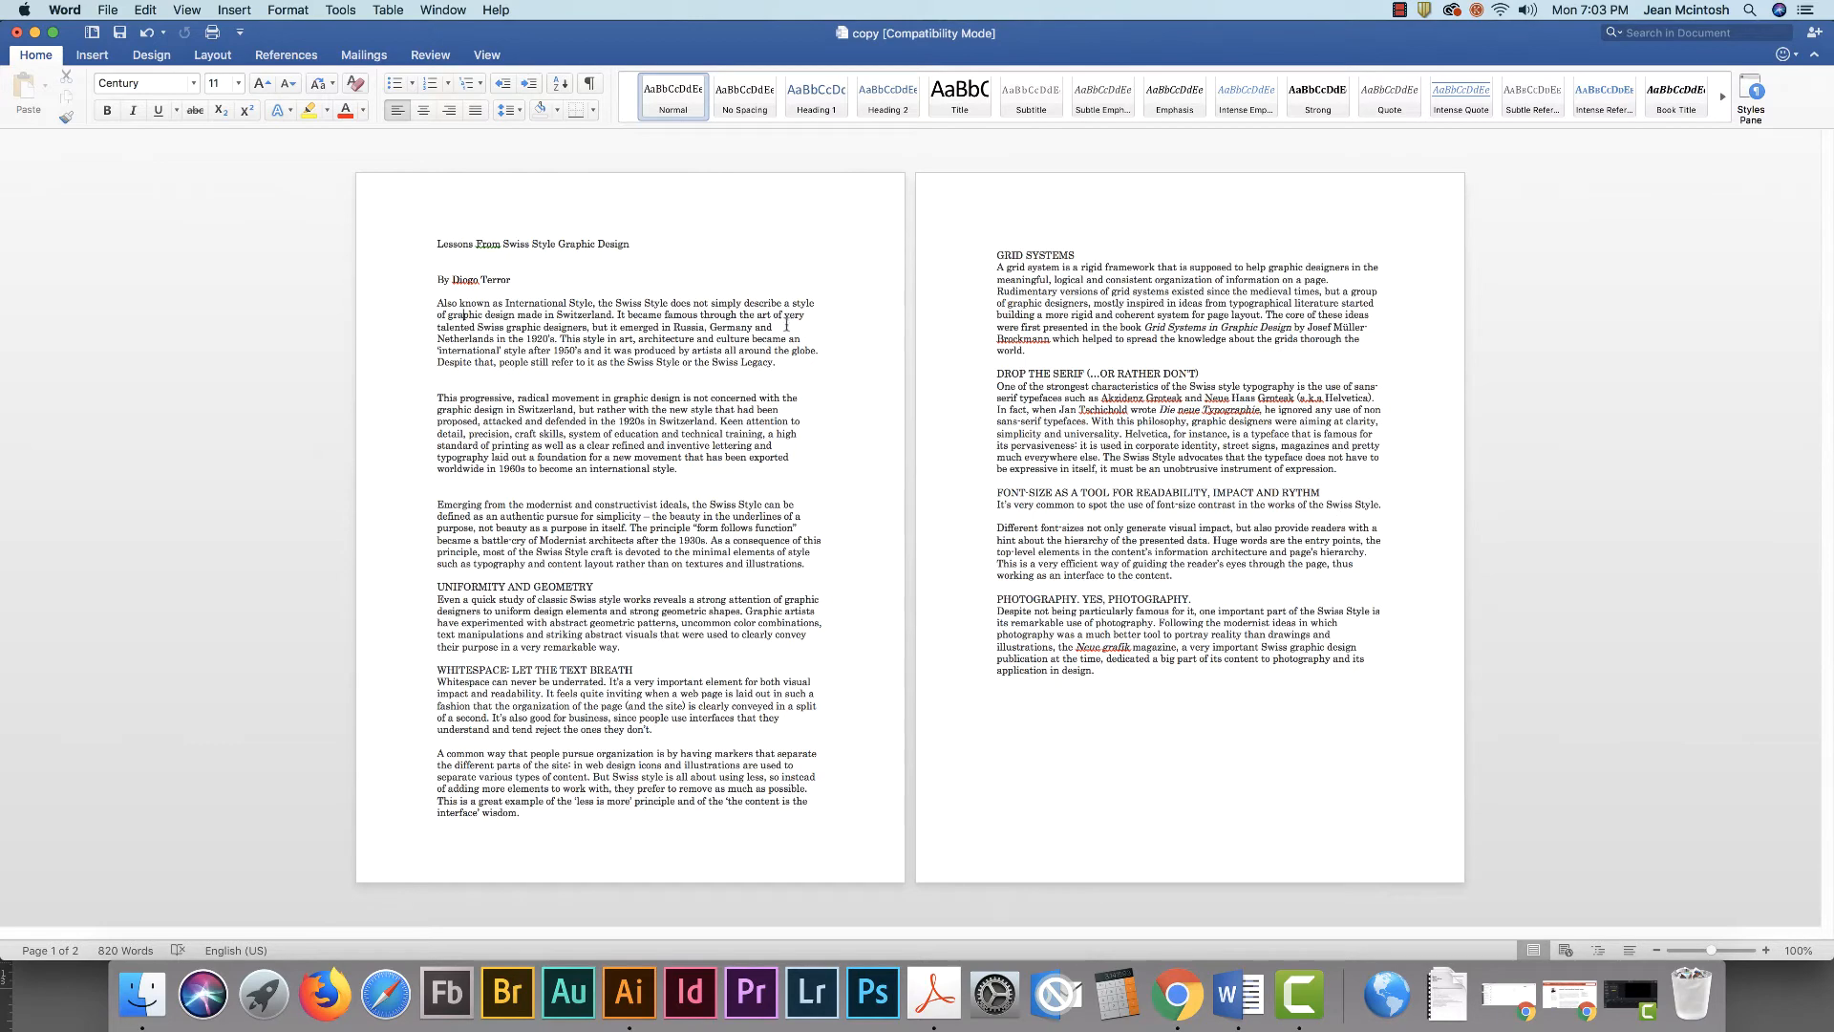
{"action": "left_click_drag", "start_coordinate": [439, 397], "coordinate": [1365, 691]}
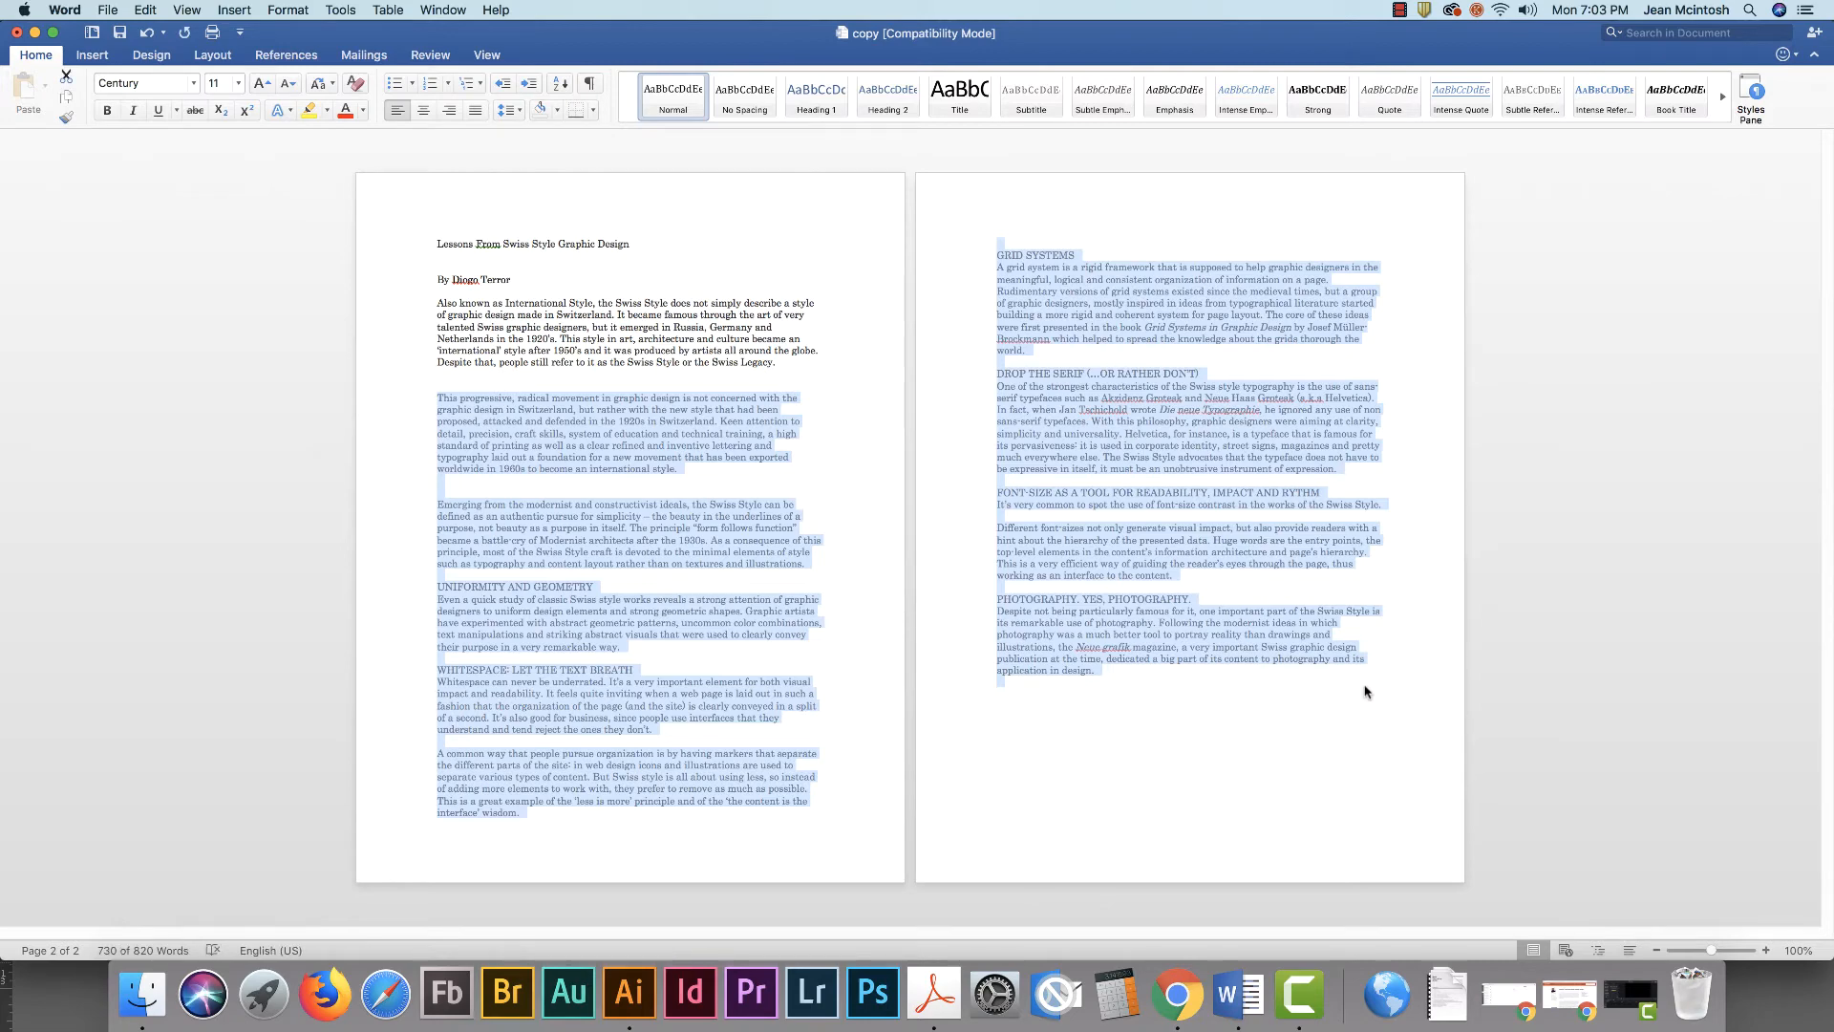
{"action": "key", "text": "super+c"}
Return to Illustrator, draw a text area about 7.5 × 10.01 in inside the margin guides and paste the copied text.
{"action": "left_click", "coordinate": [35, 32]}
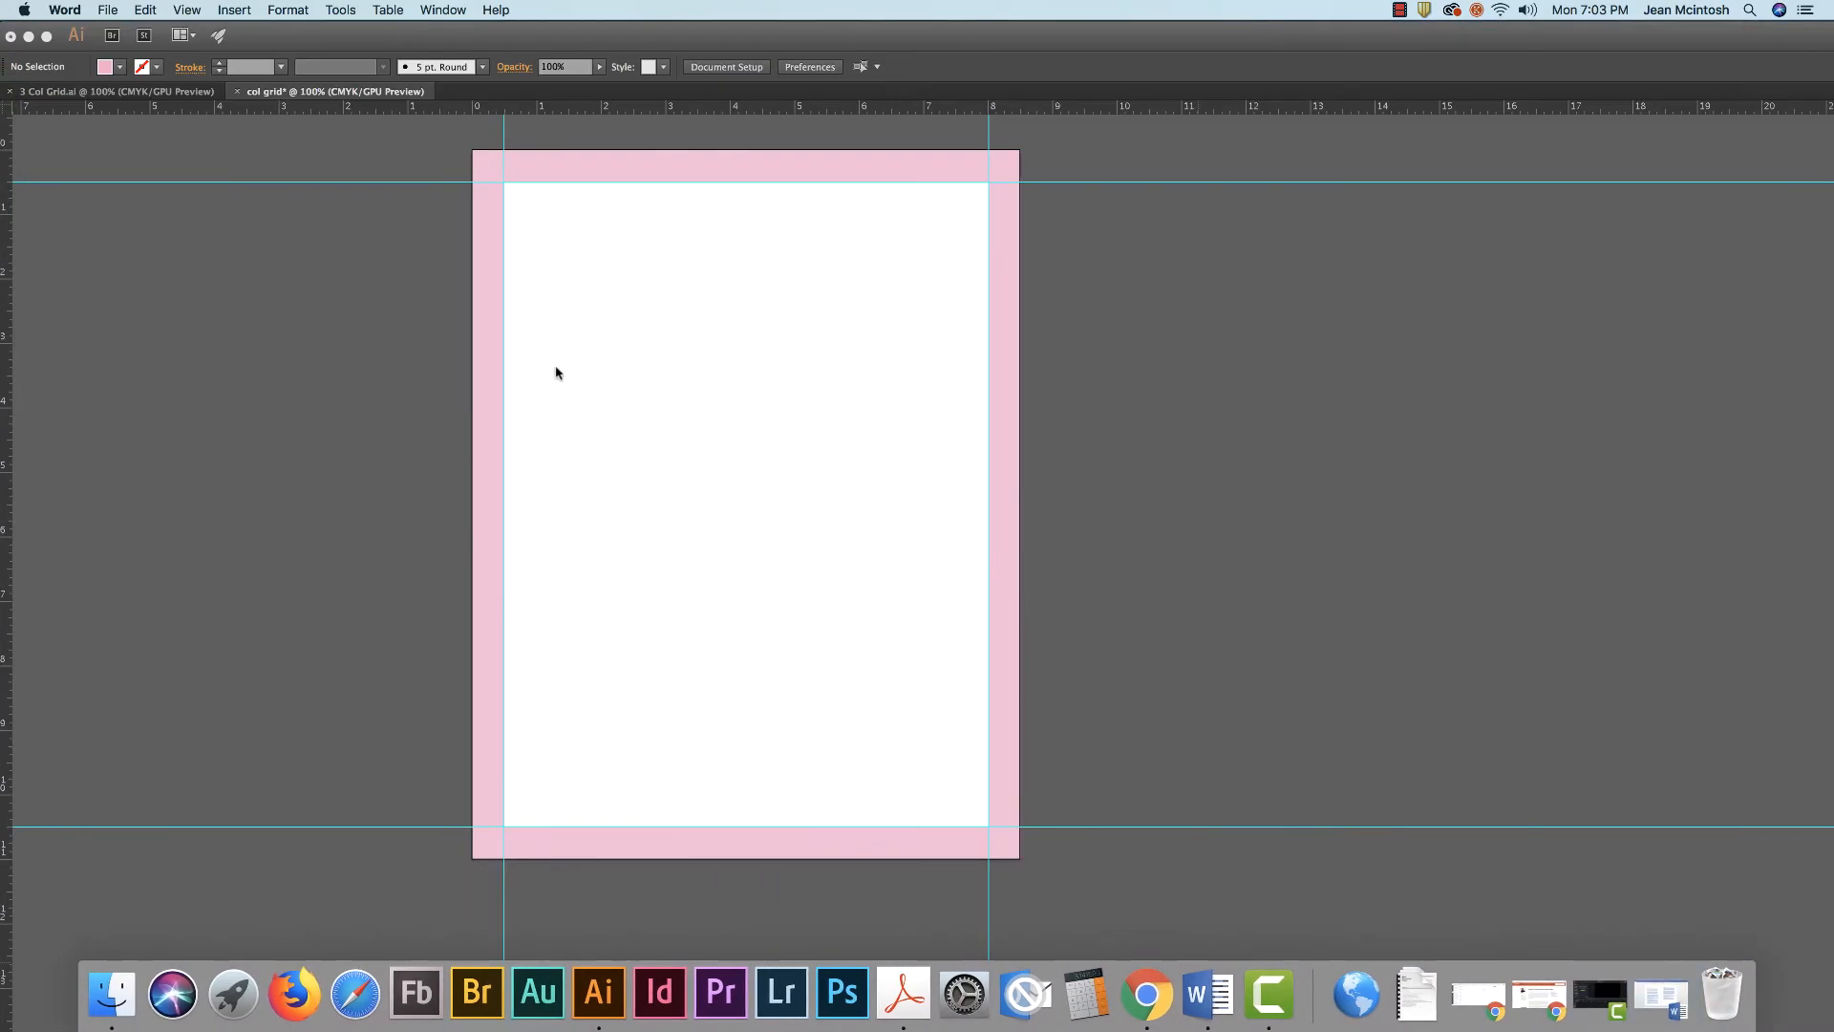
{"action": "left_click", "coordinate": [286, 331]}
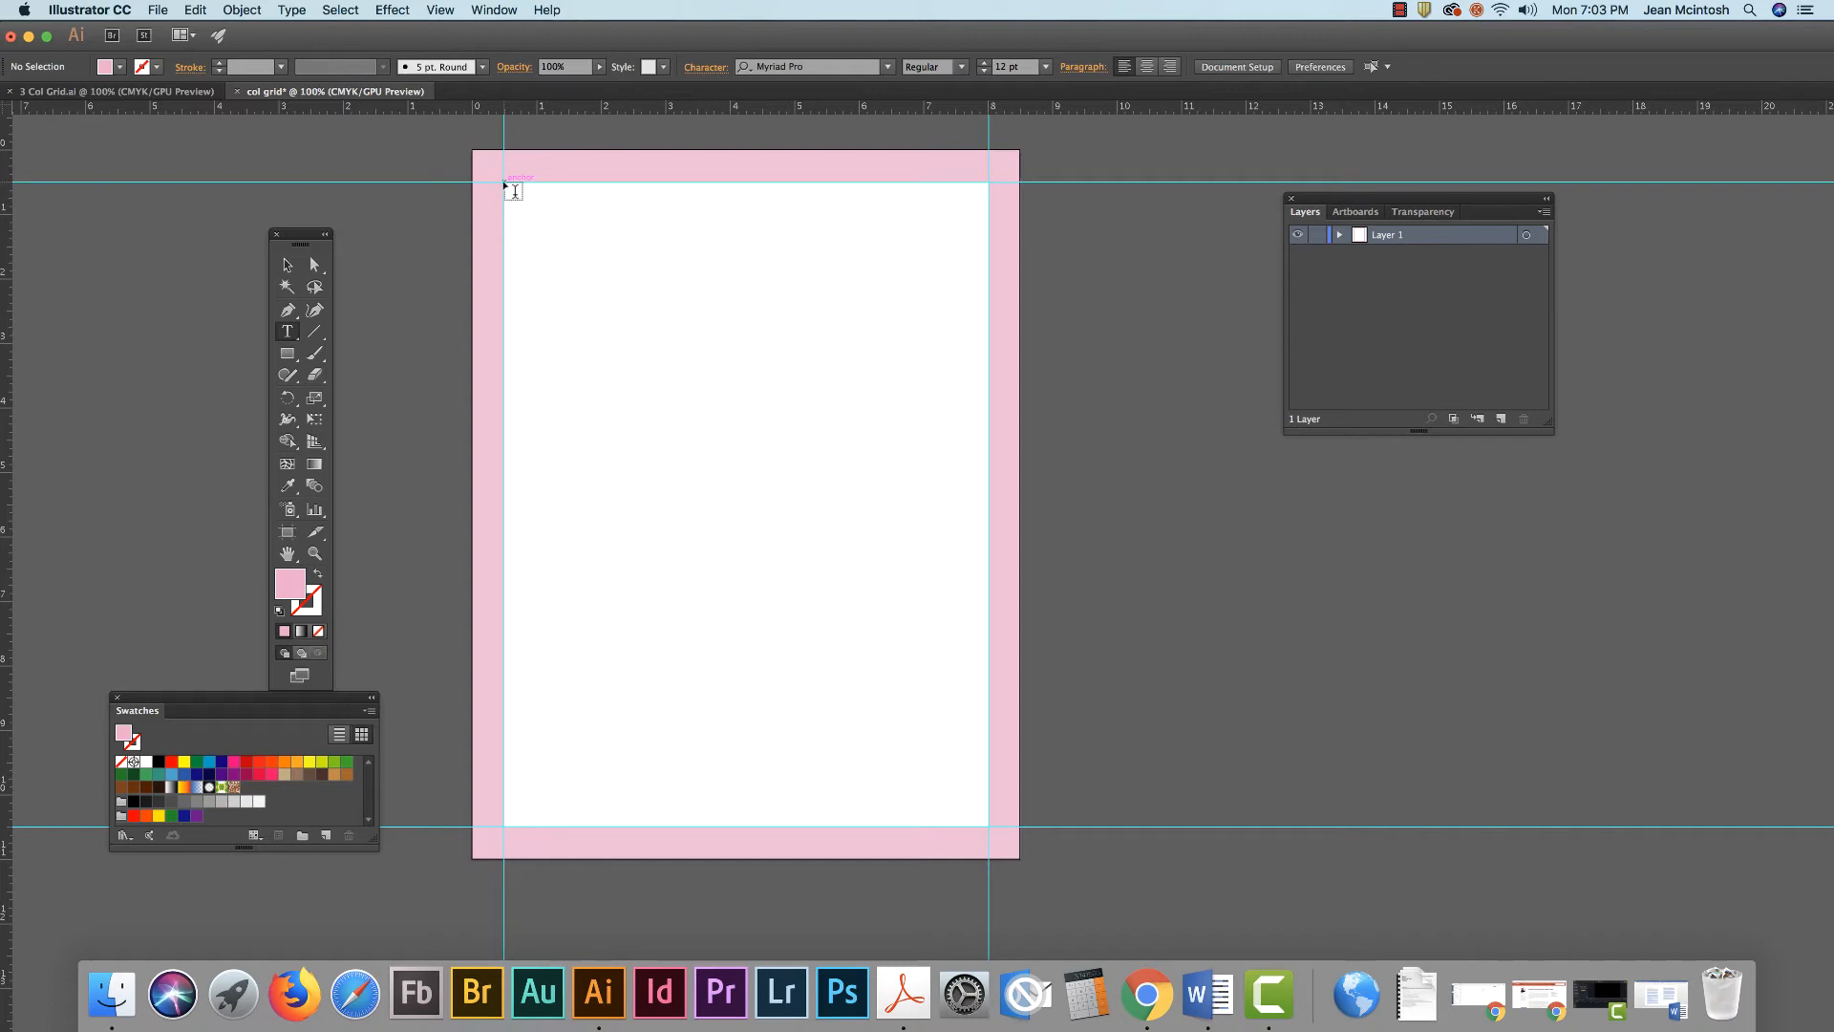
{"action": "left_click_drag", "start_coordinate": [504, 183], "coordinate": [987, 827]}
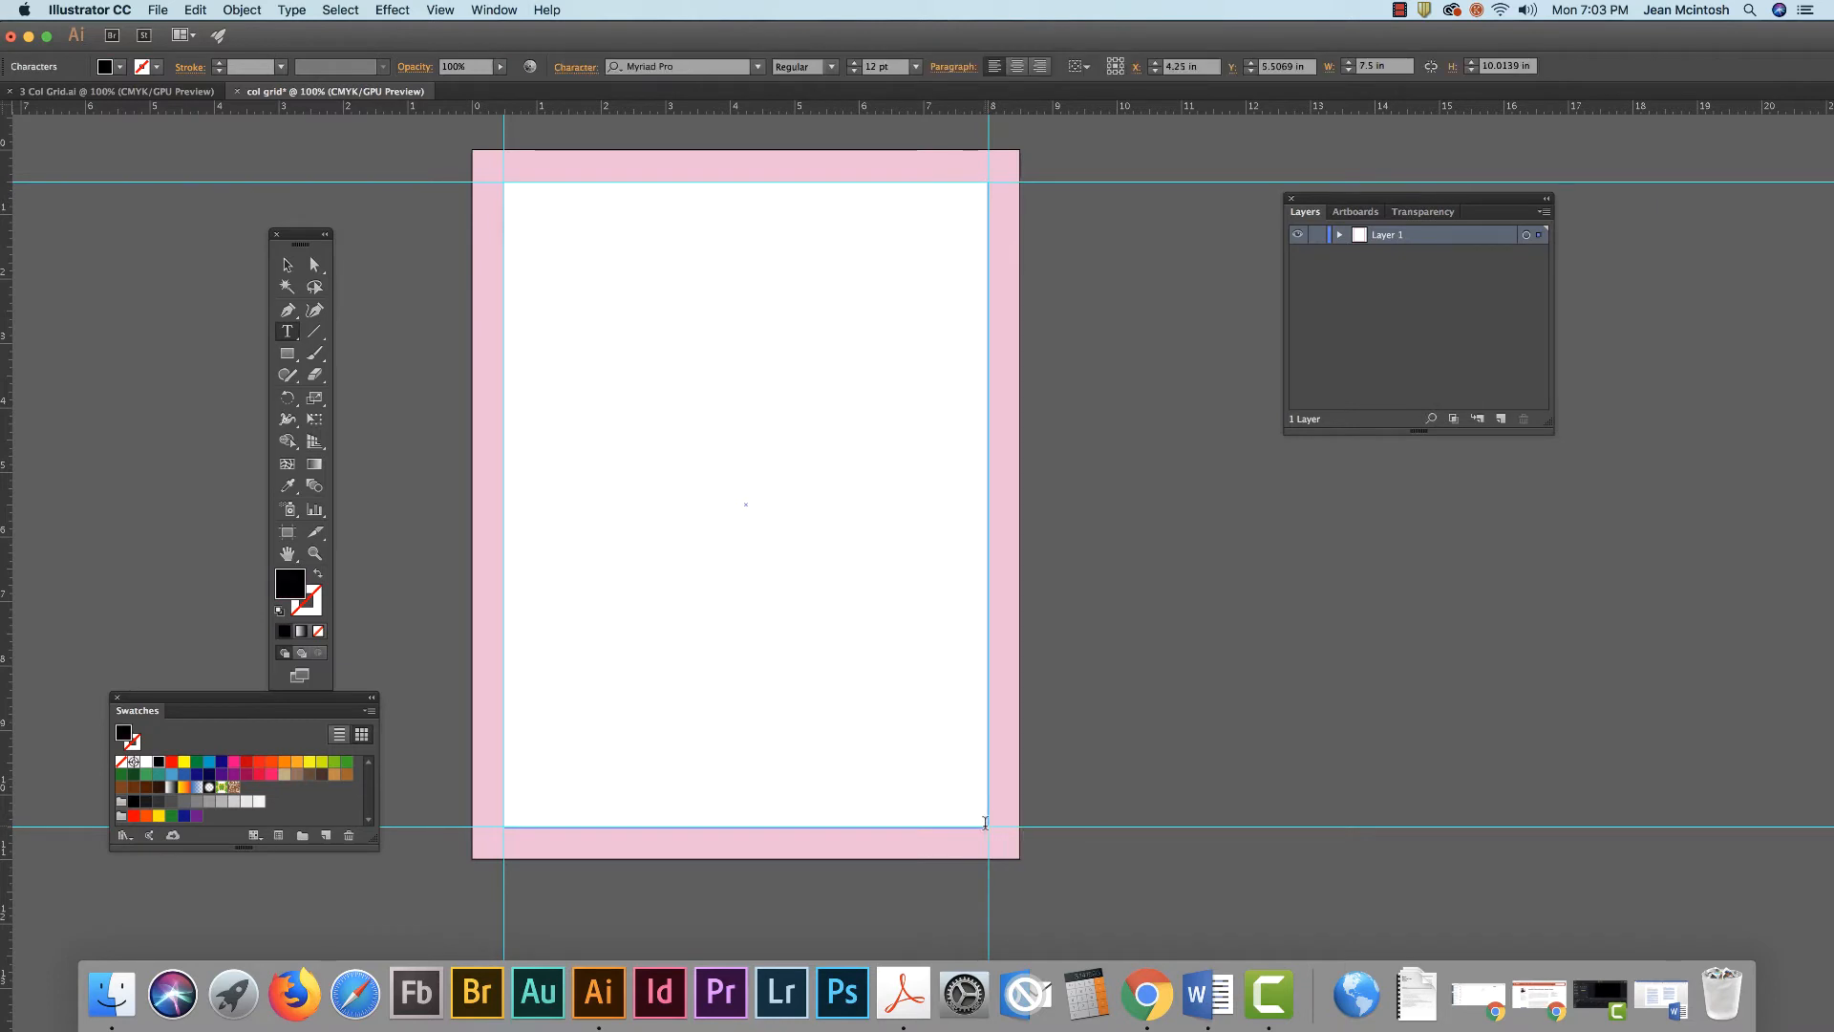
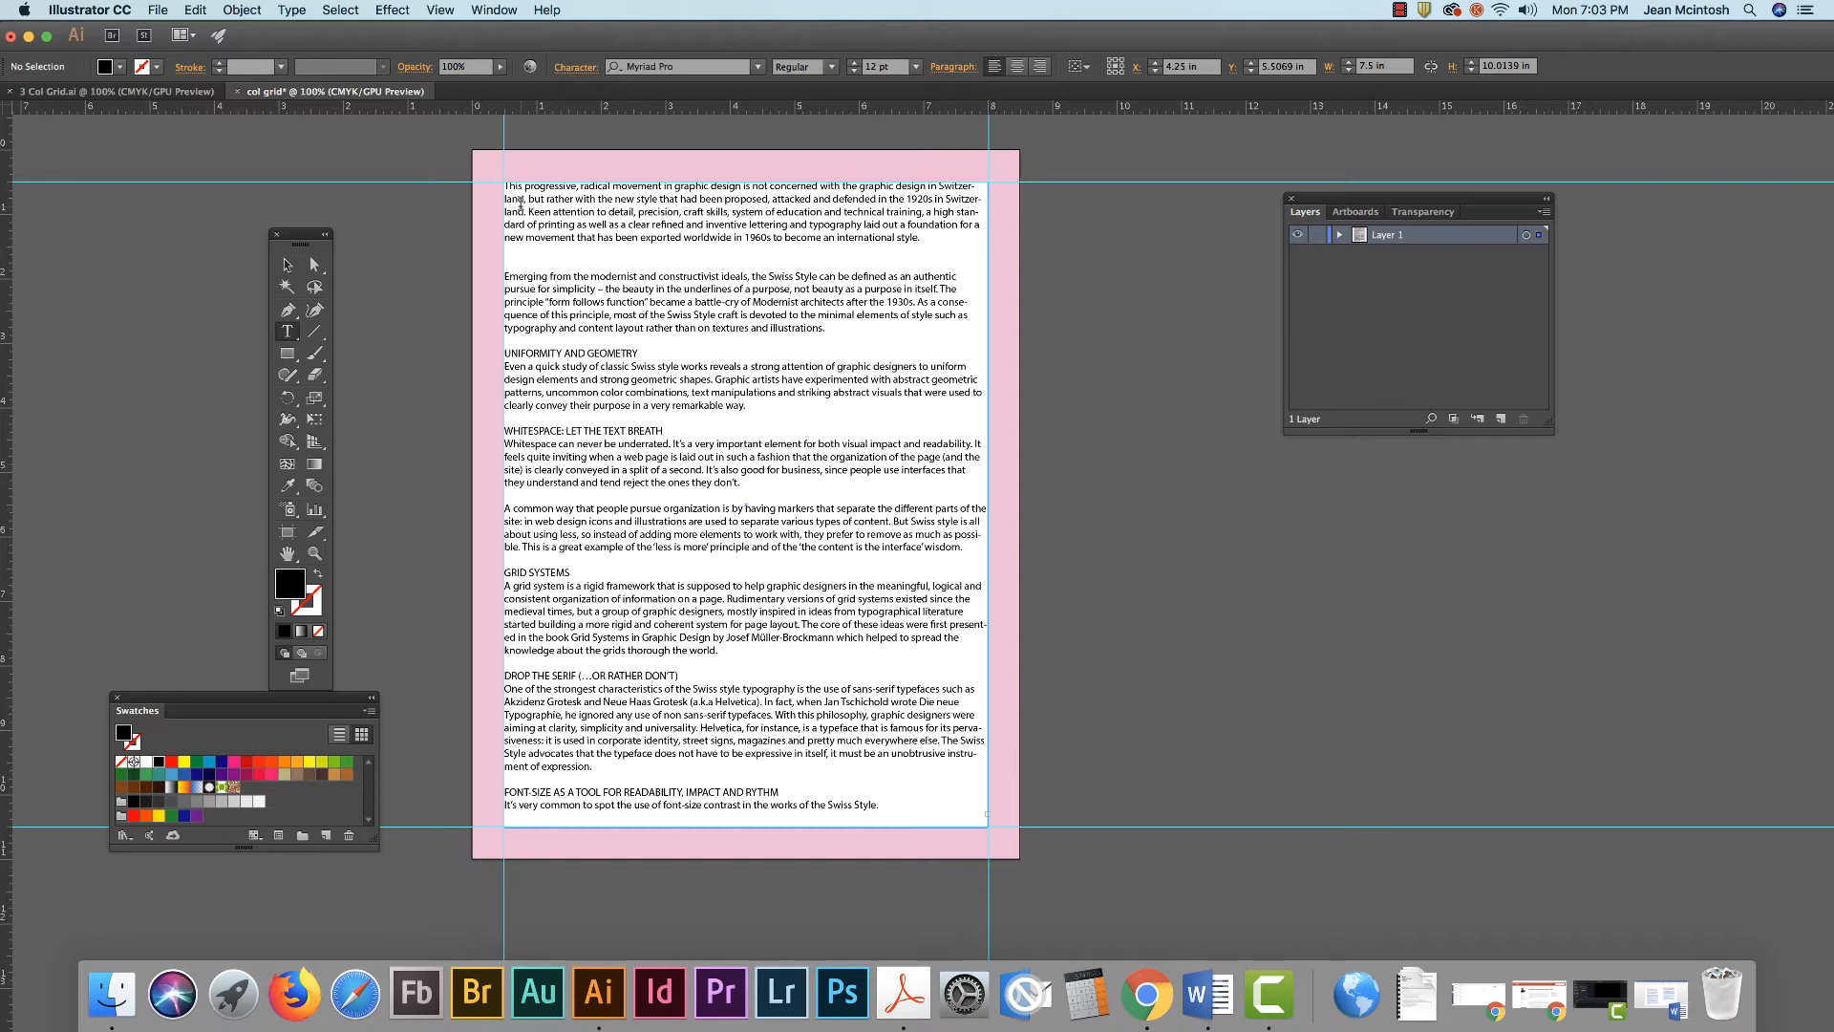
Set all the pasted text to Source Sans Pro Regular at 10 pt.
{"action": "left_click", "coordinate": [523, 211]}
{"action": "key", "text": "super+a"}
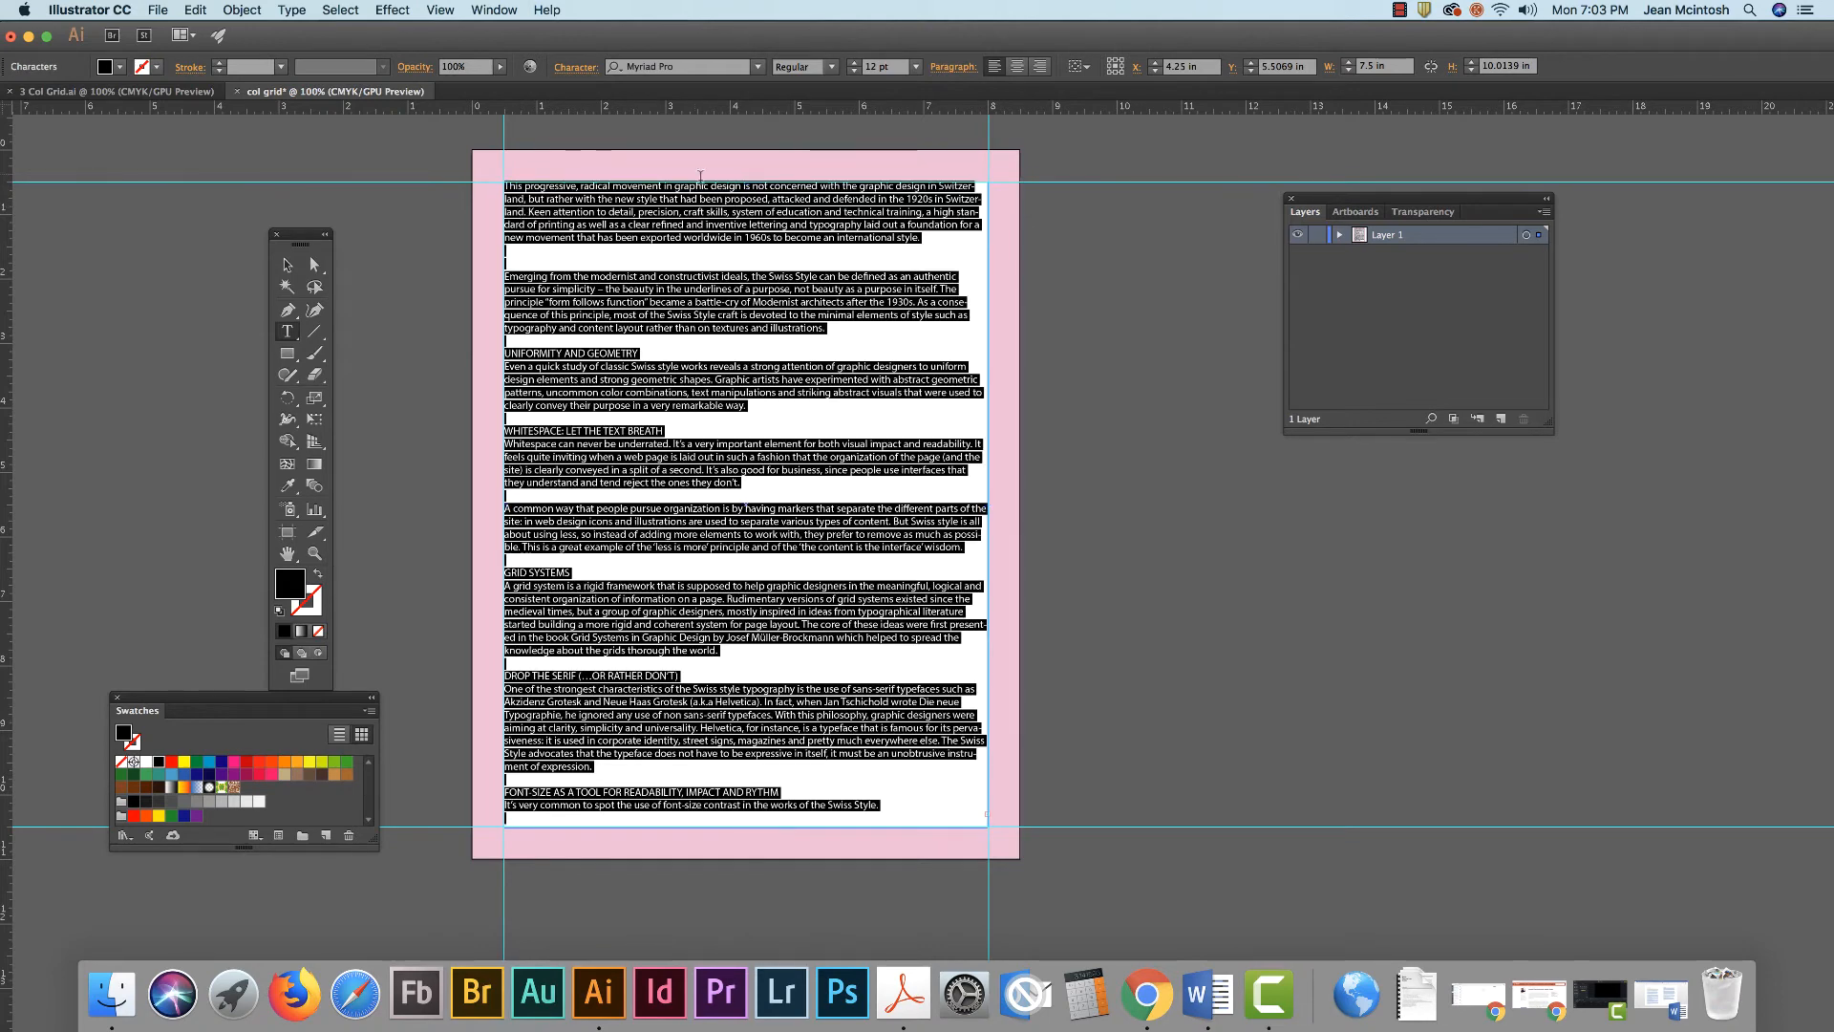
{"action": "left_click", "coordinate": [759, 67]}
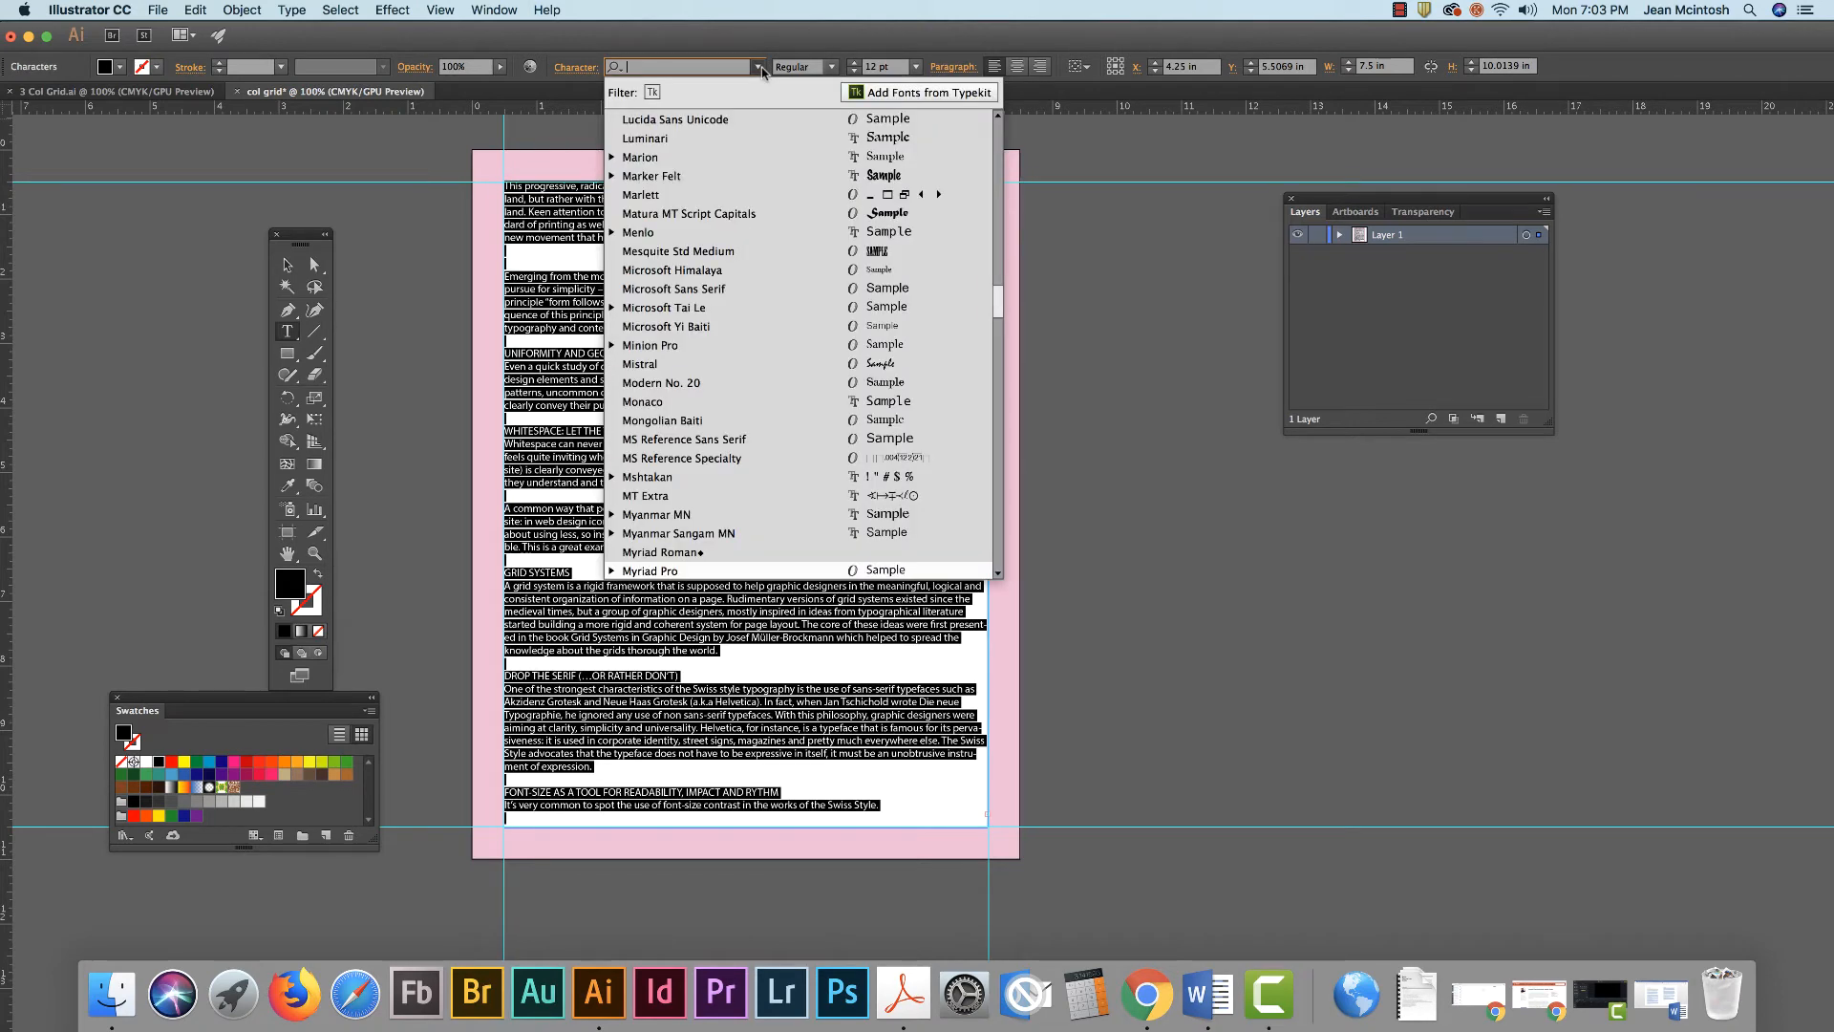
{"action": "left_click_drag", "start_coordinate": [998, 301], "coordinate": [995, 368]}
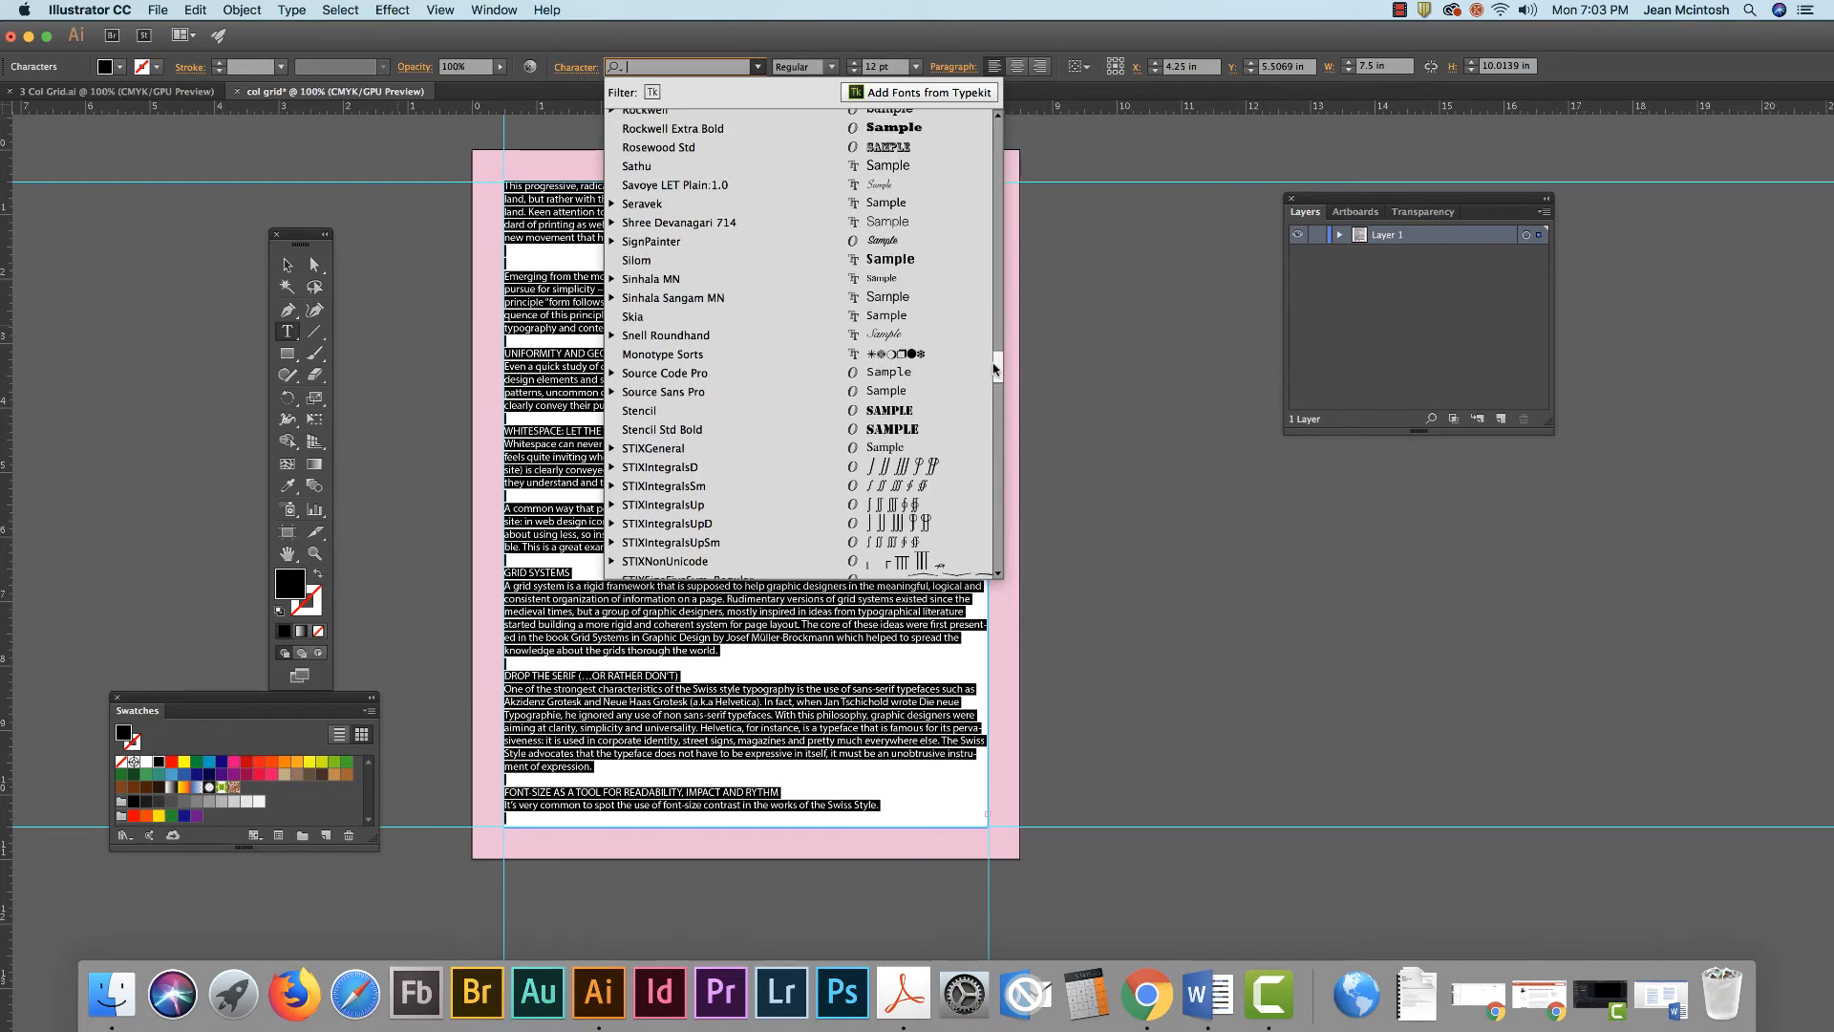
{"action": "left_click", "coordinate": [752, 396]}
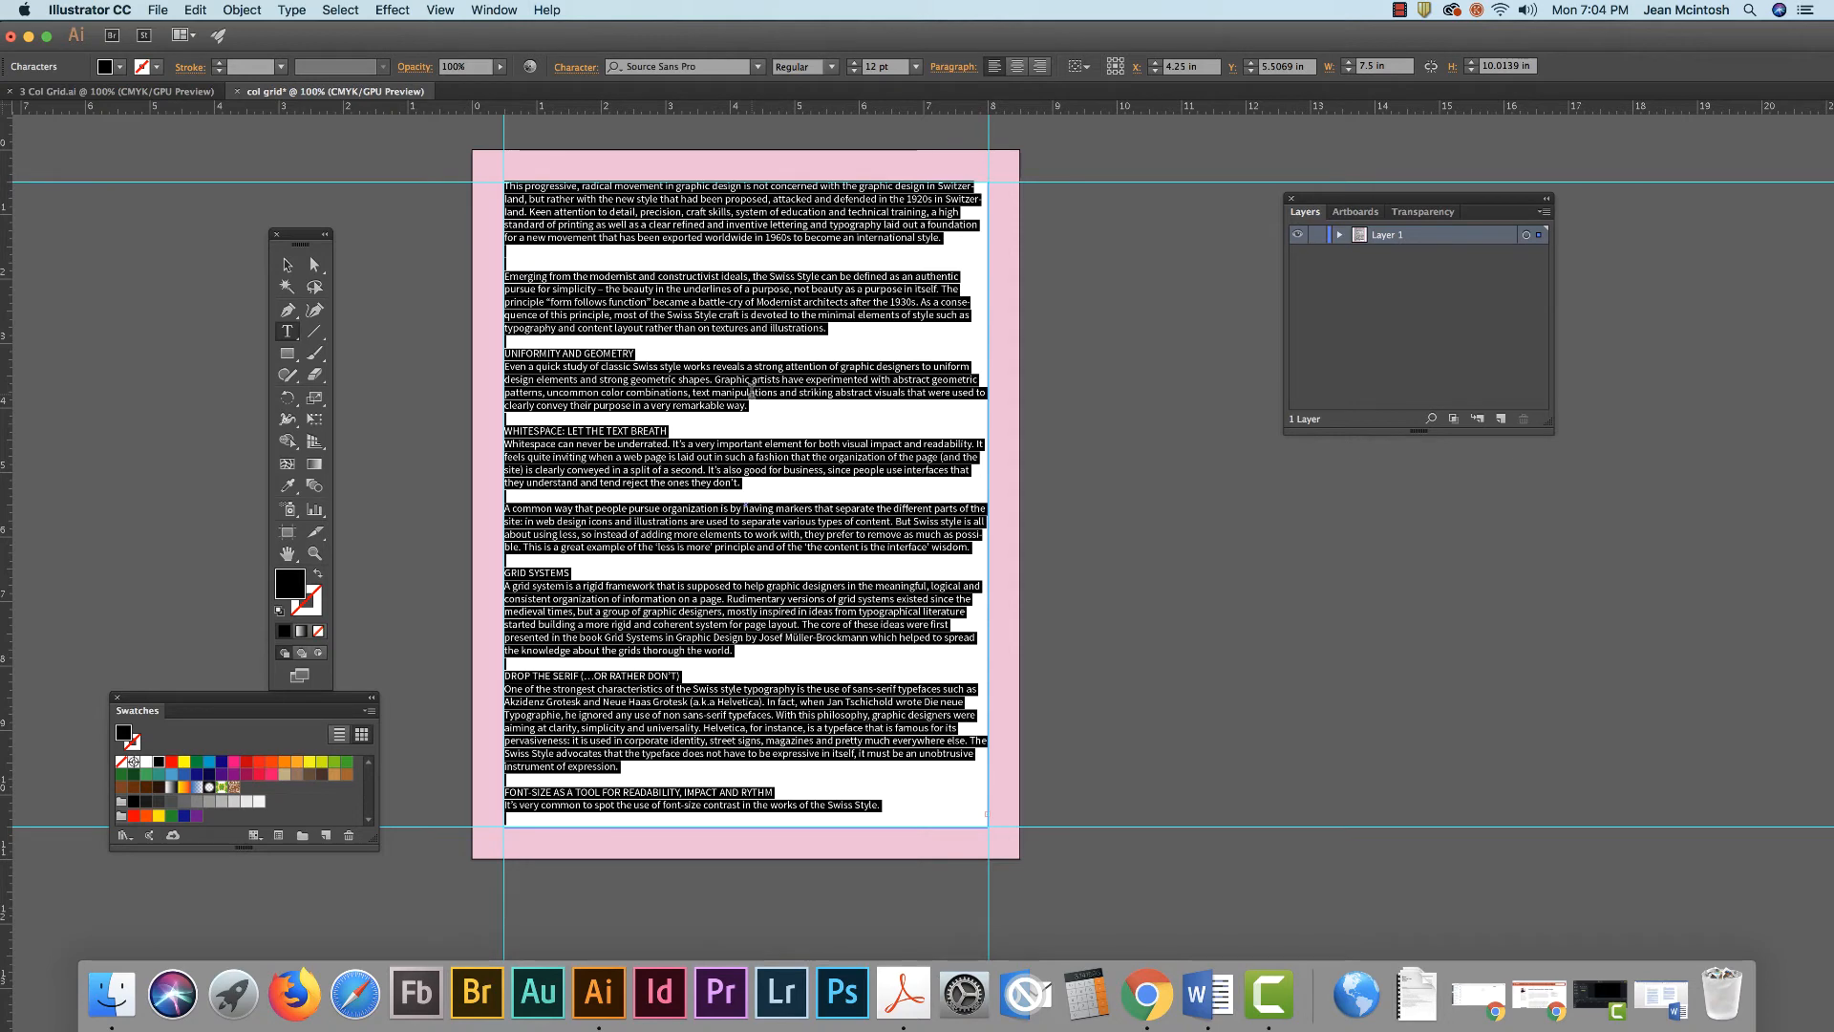
{"action": "left_click", "coordinate": [853, 73]}
{"action": "left_click", "coordinate": [853, 72]}
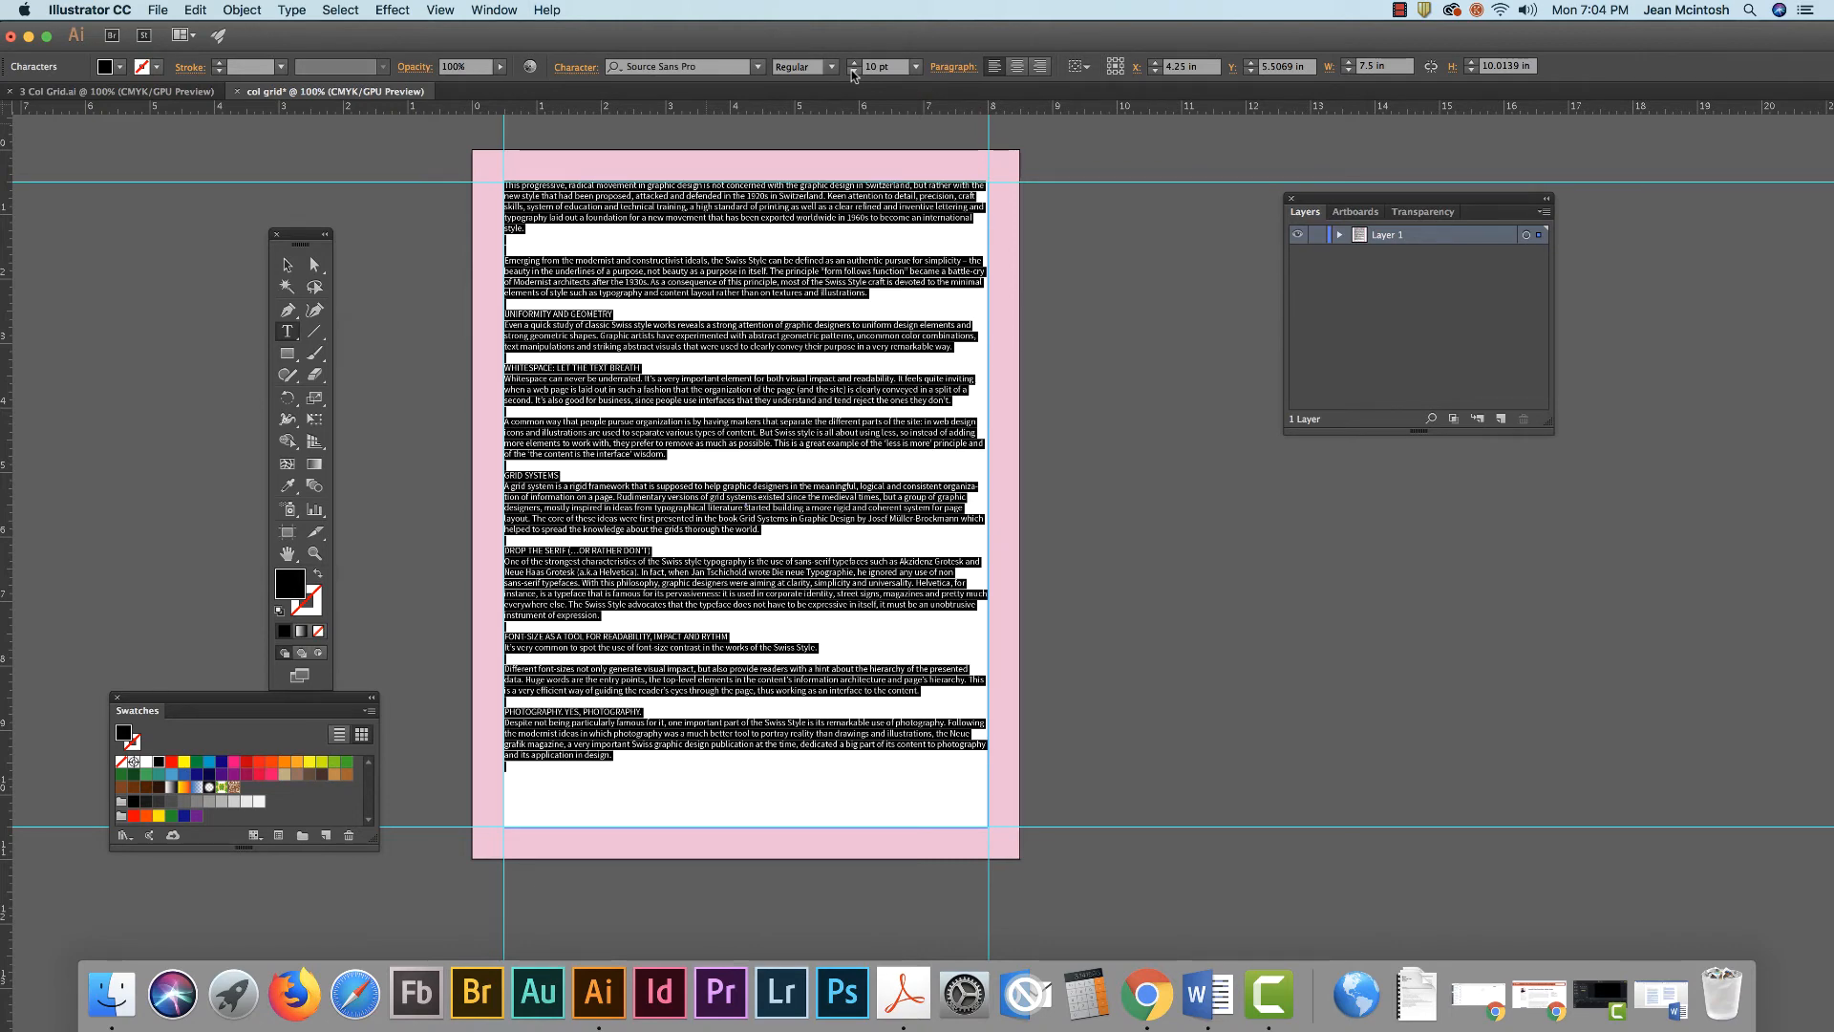
Divide the text area into 3 columns through Area Type Options, with the preview turned on.
{"action": "left_click", "coordinate": [286, 265]}
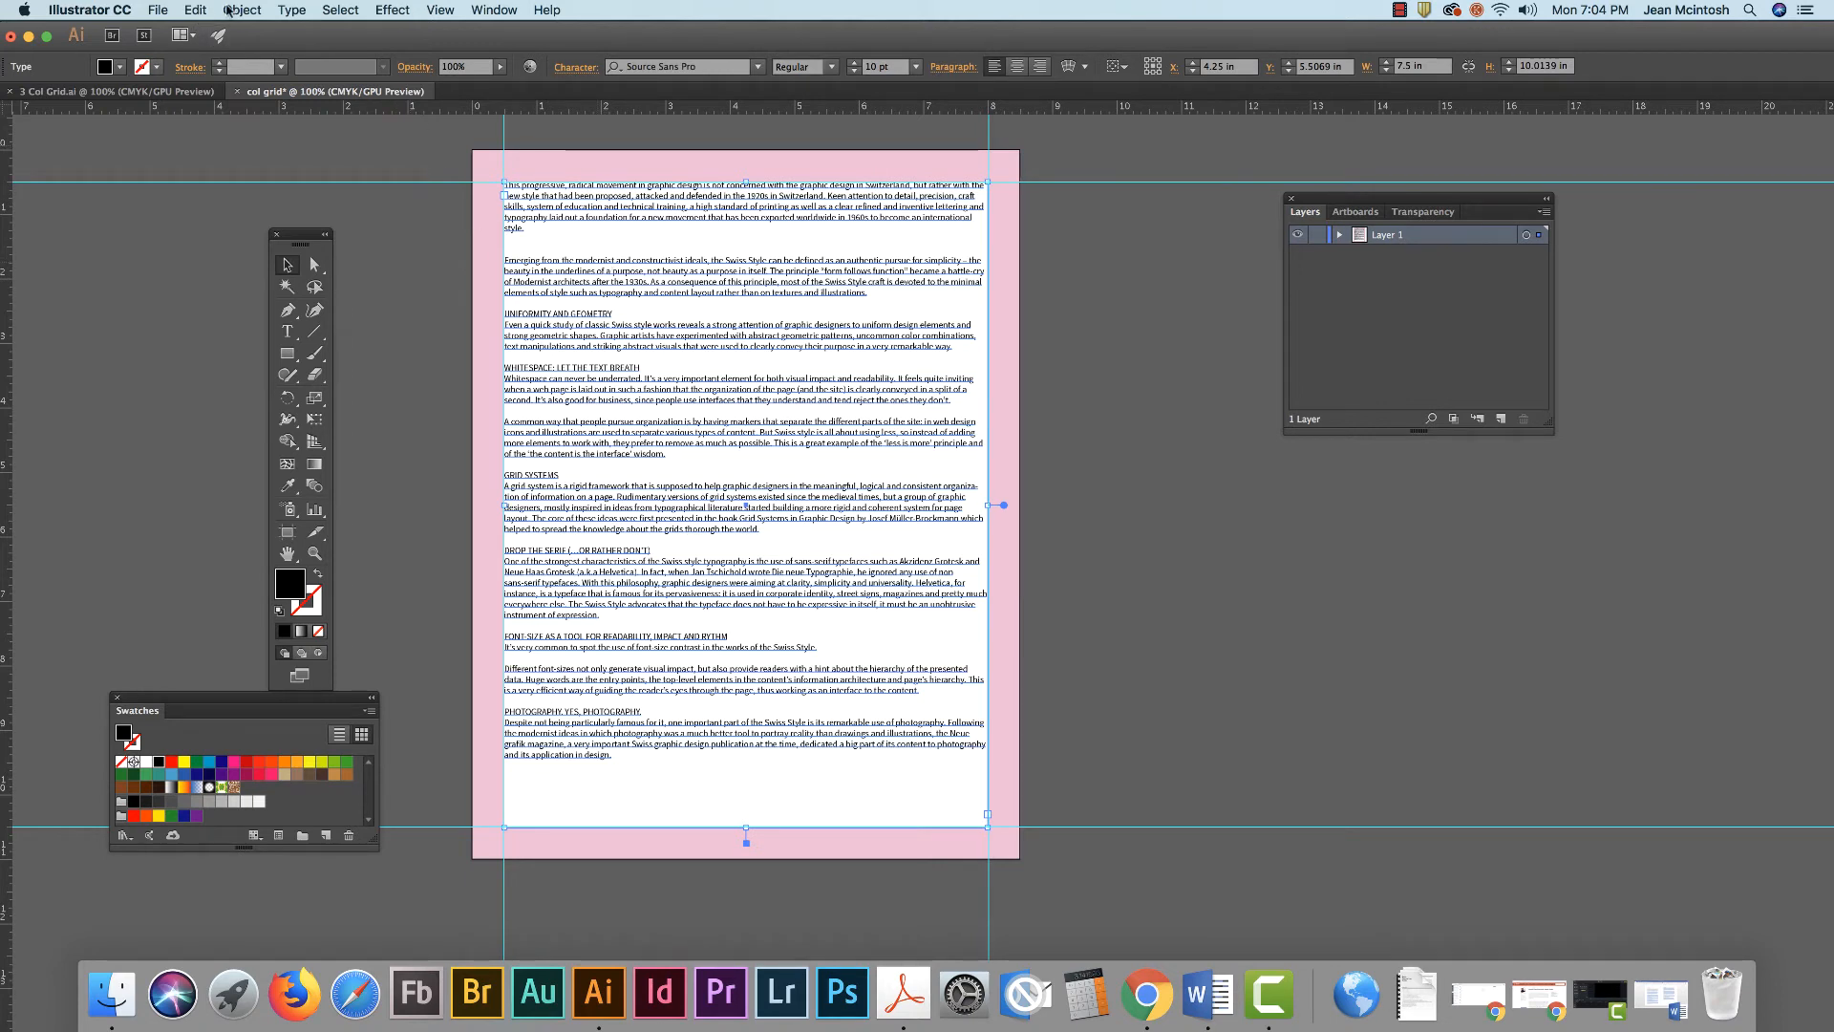
{"action": "left_click", "coordinate": [284, 11]}
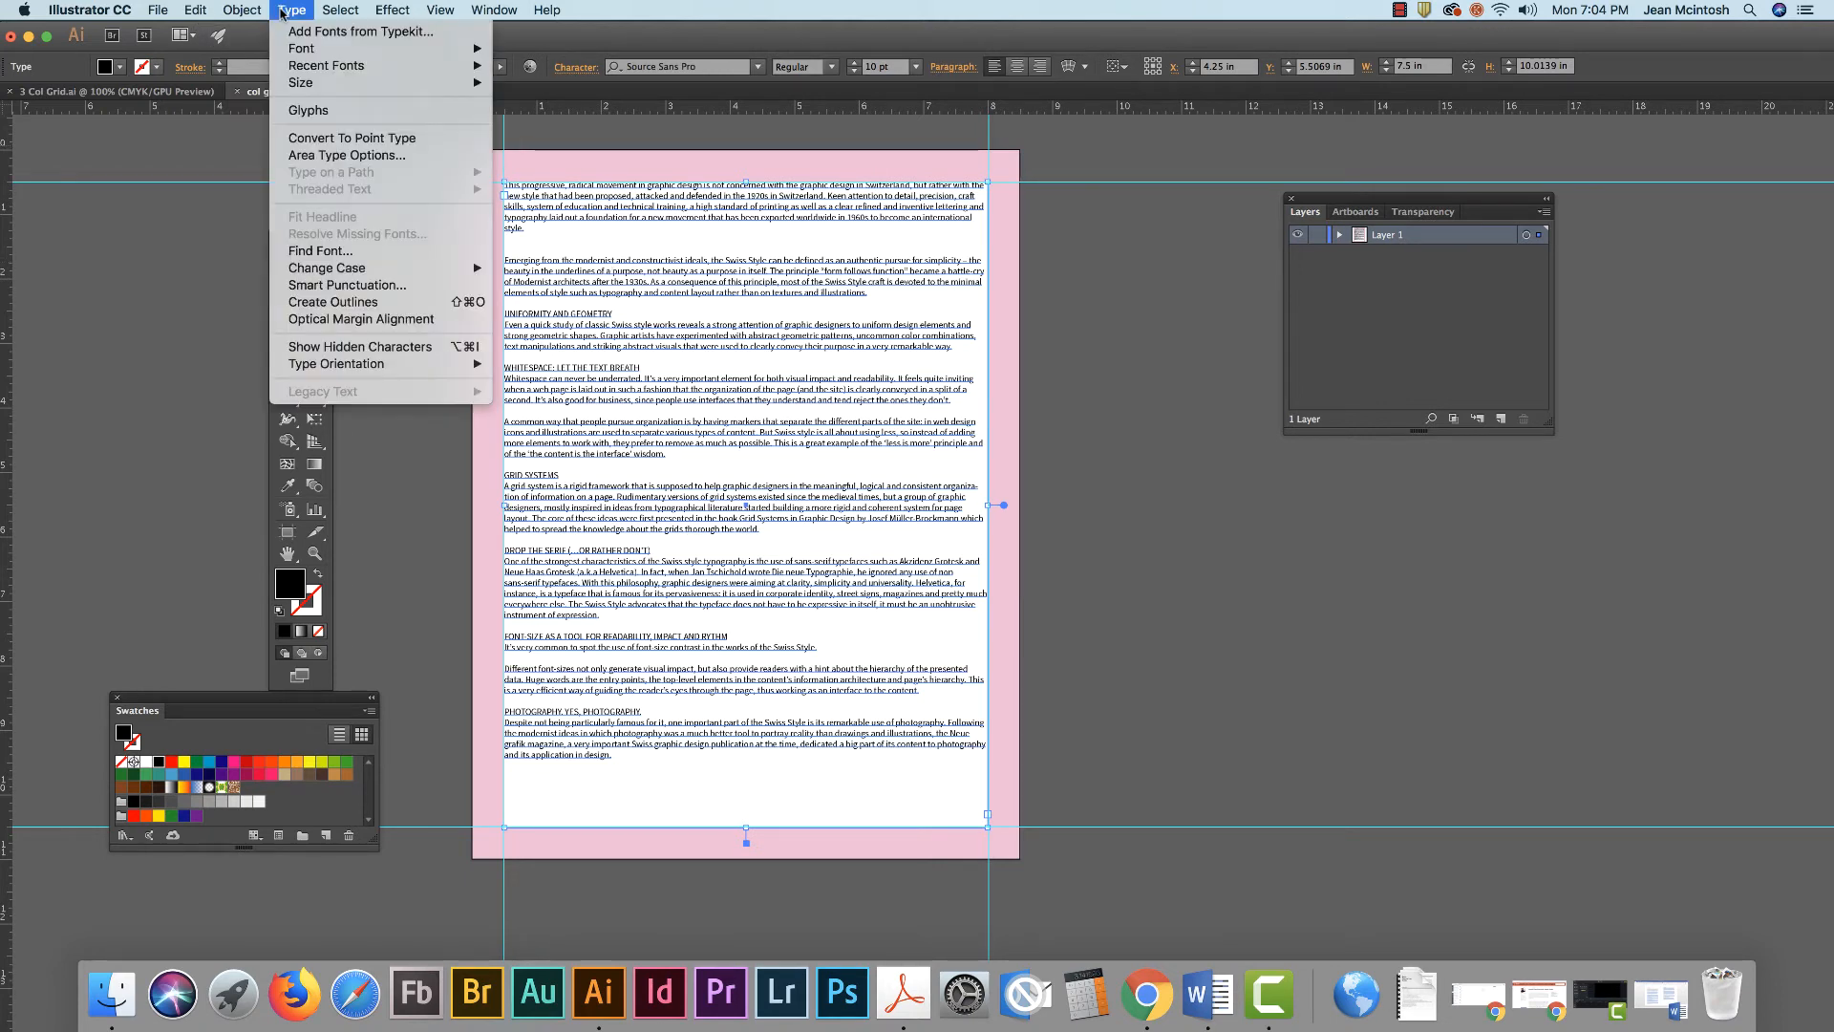
{"action": "left_click", "coordinate": [322, 156]}
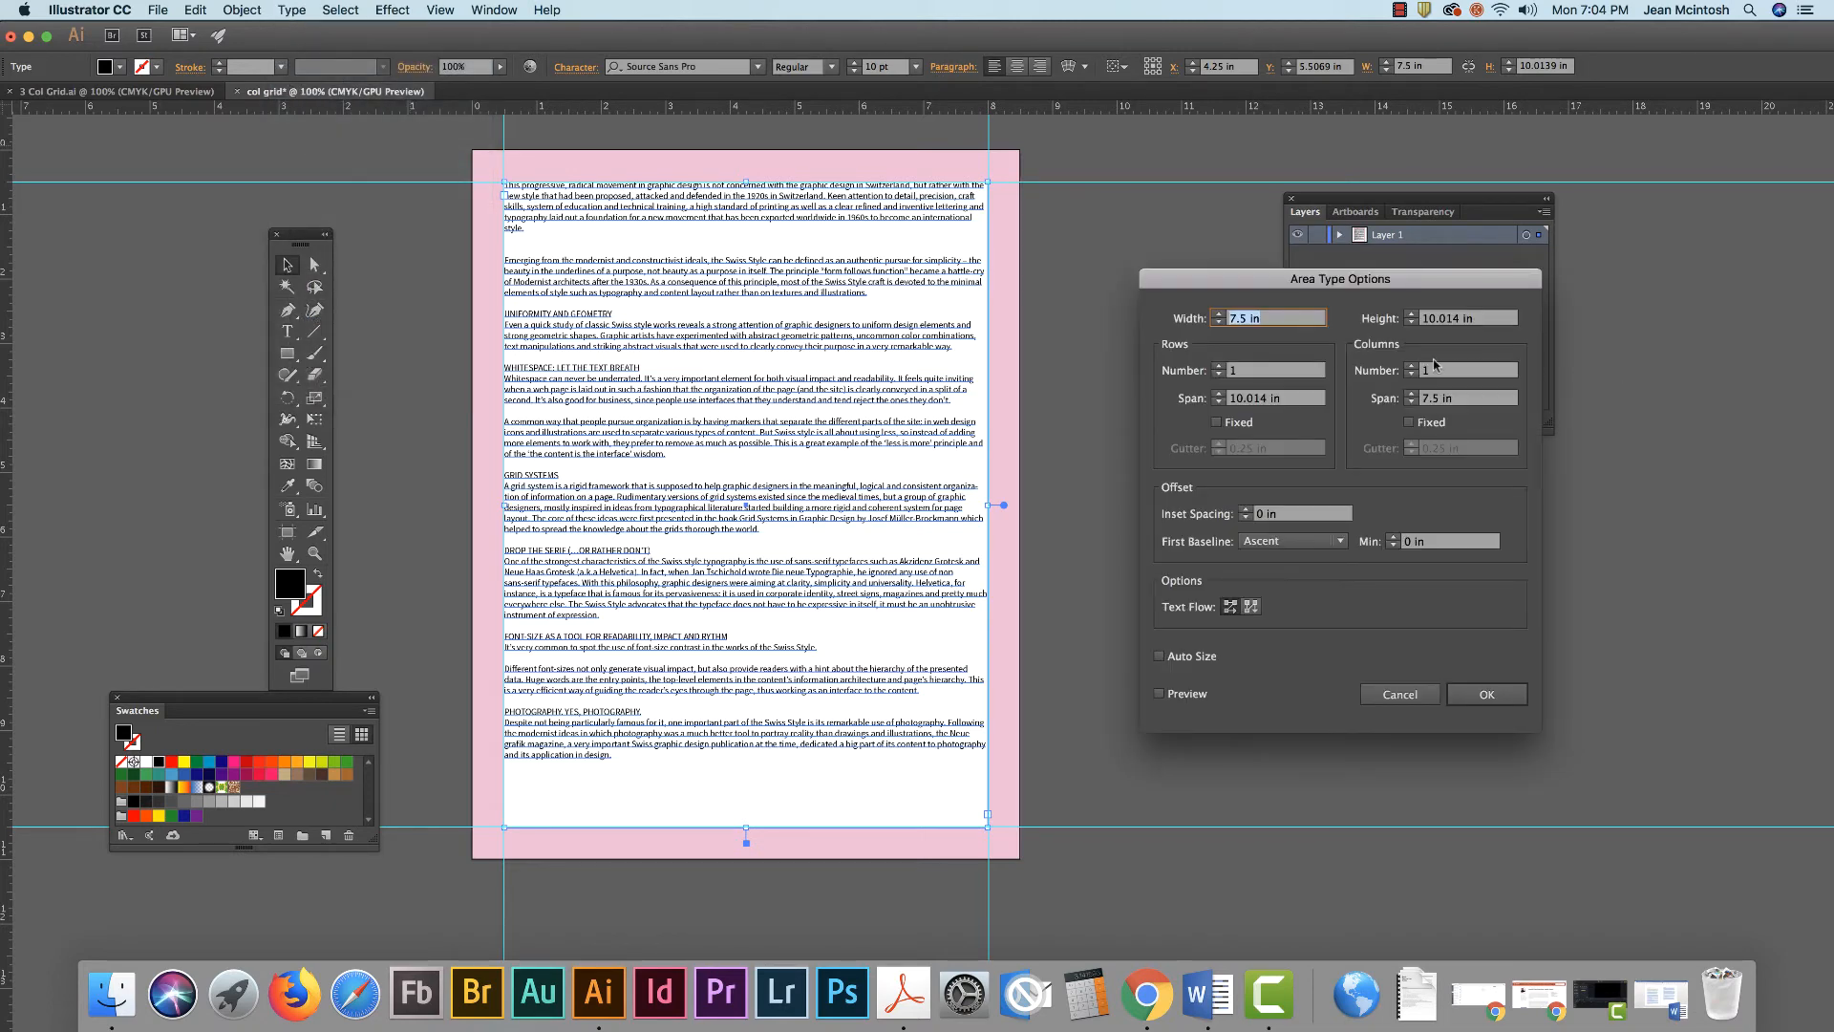
{"action": "left_click_drag", "start_coordinate": [1295, 282], "coordinate": [1248, 202]}
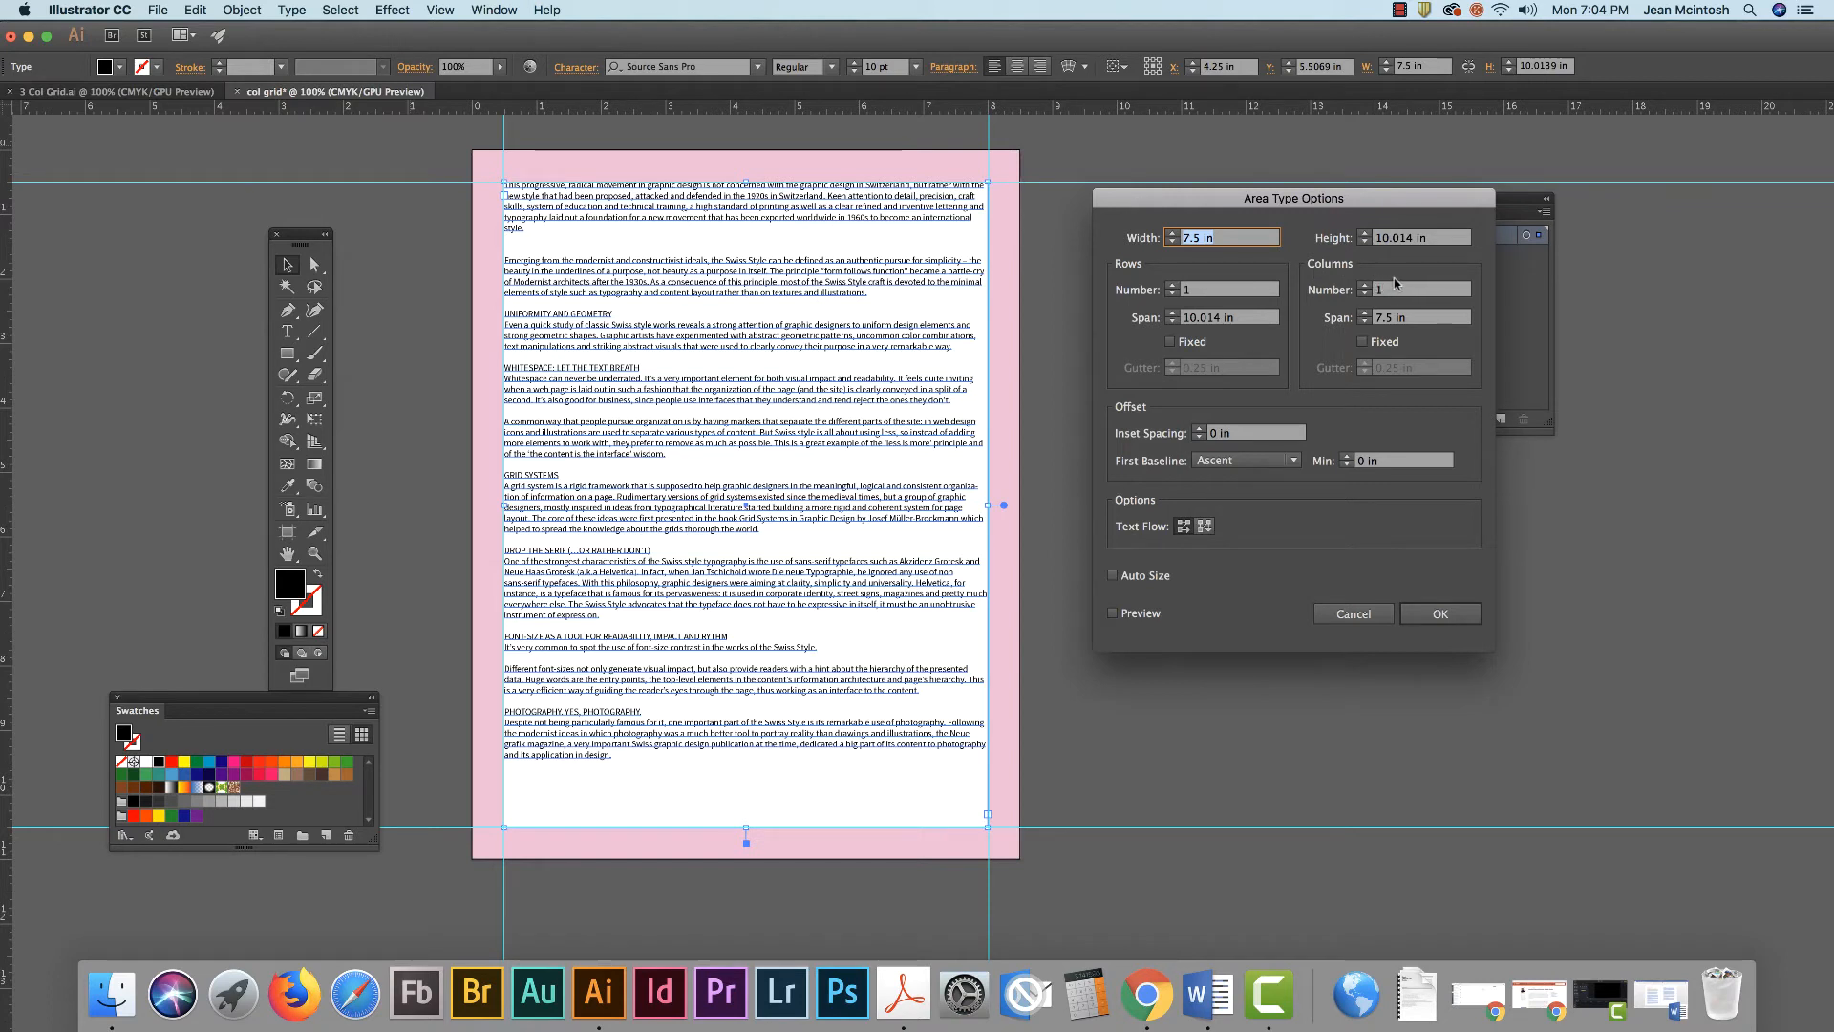
{"action": "left_click", "coordinate": [1115, 614]}
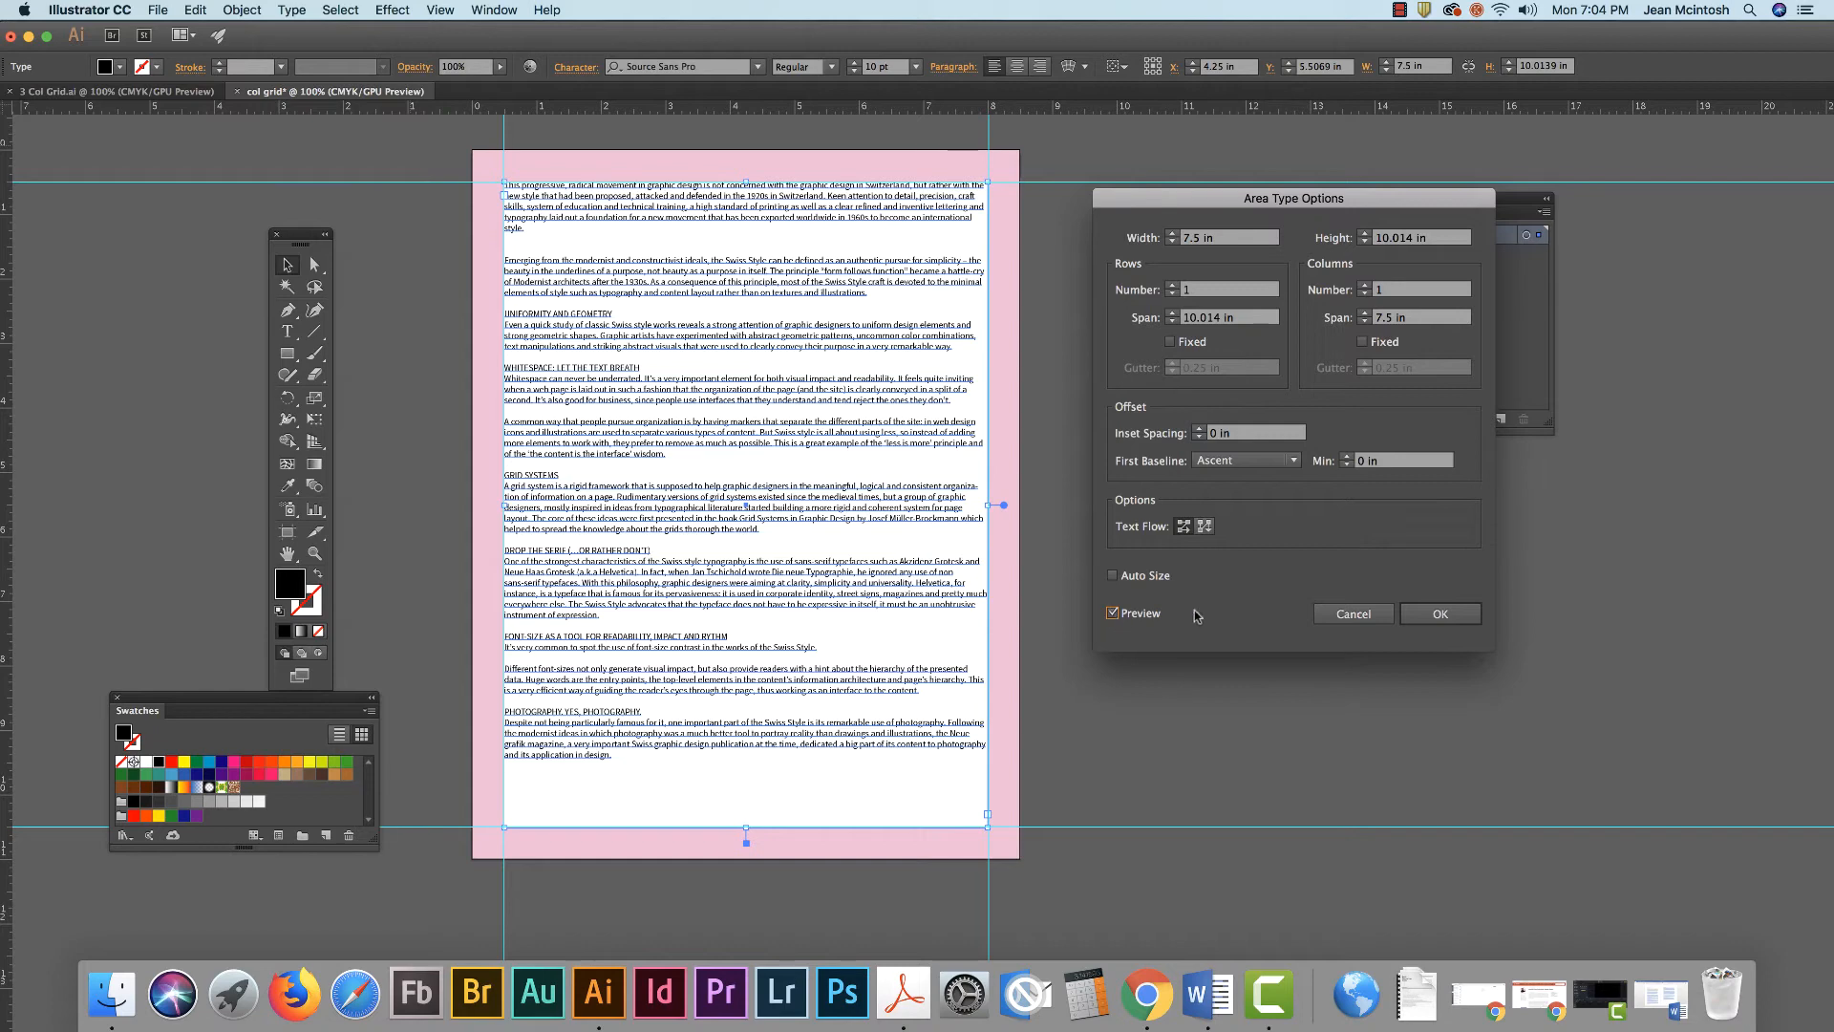
{"action": "left_click", "coordinate": [1364, 286]}
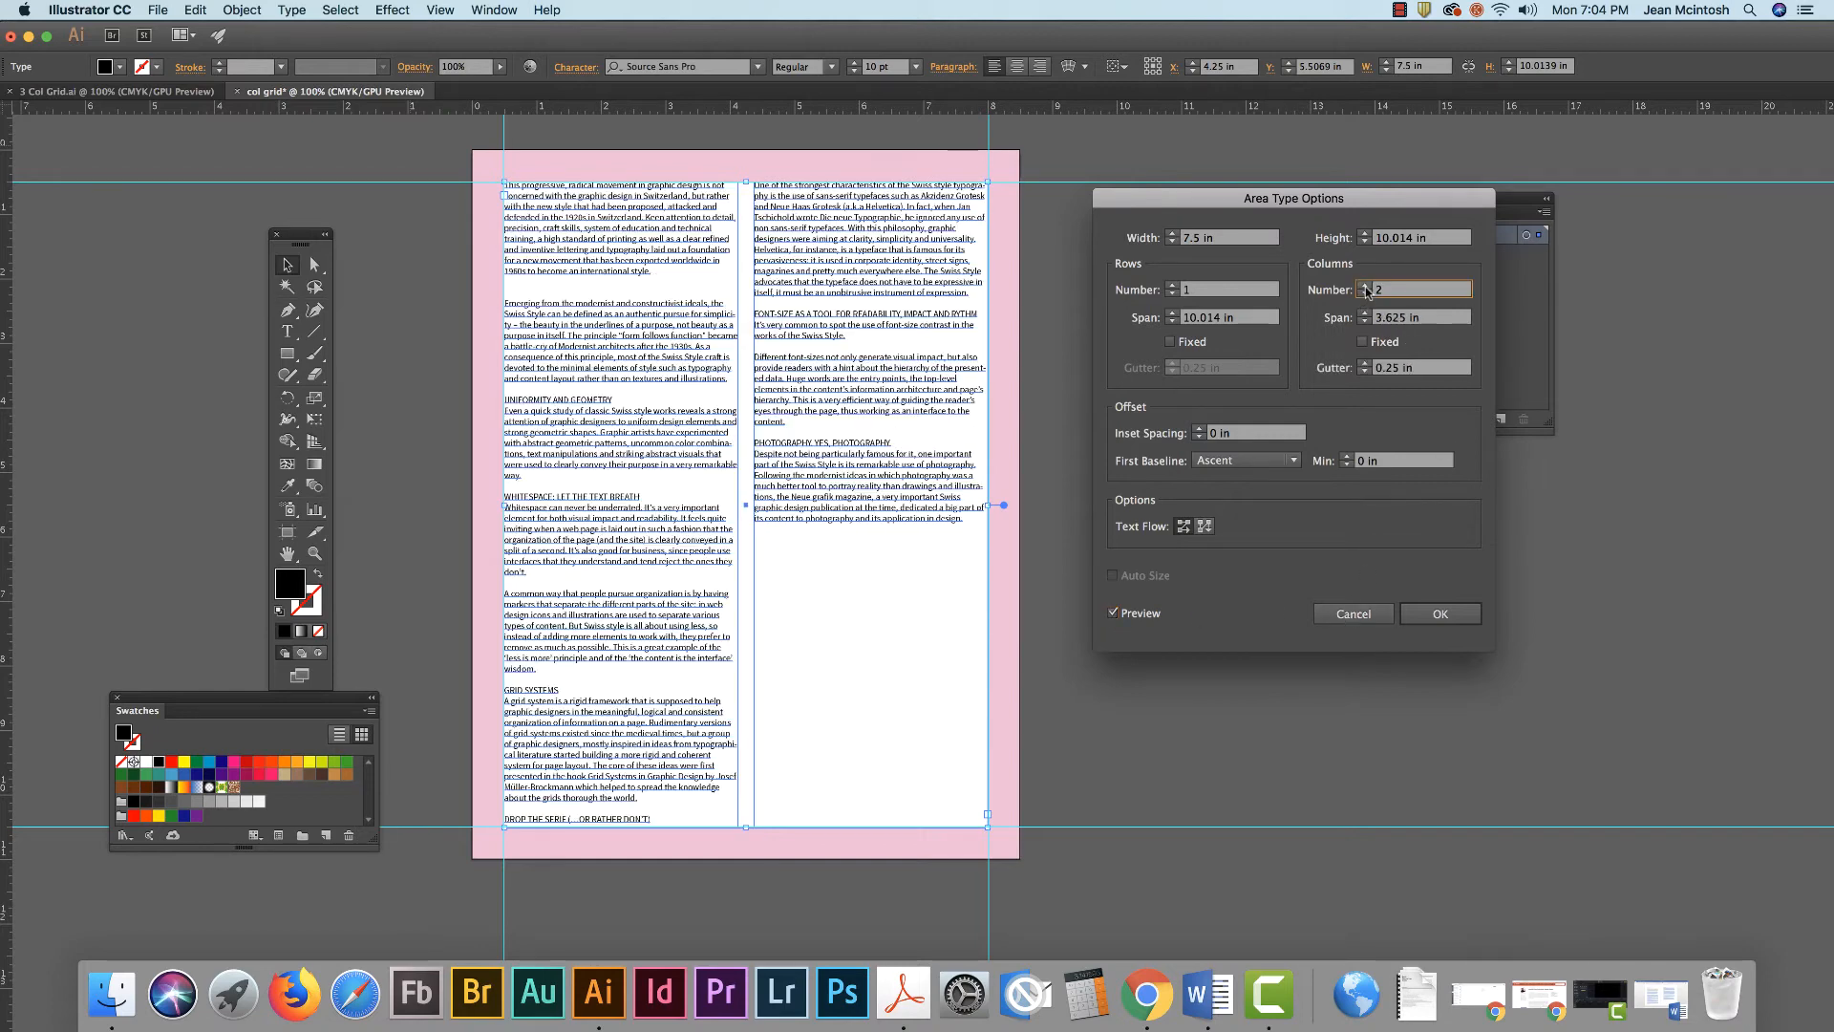
{"action": "left_click", "coordinate": [1365, 286]}
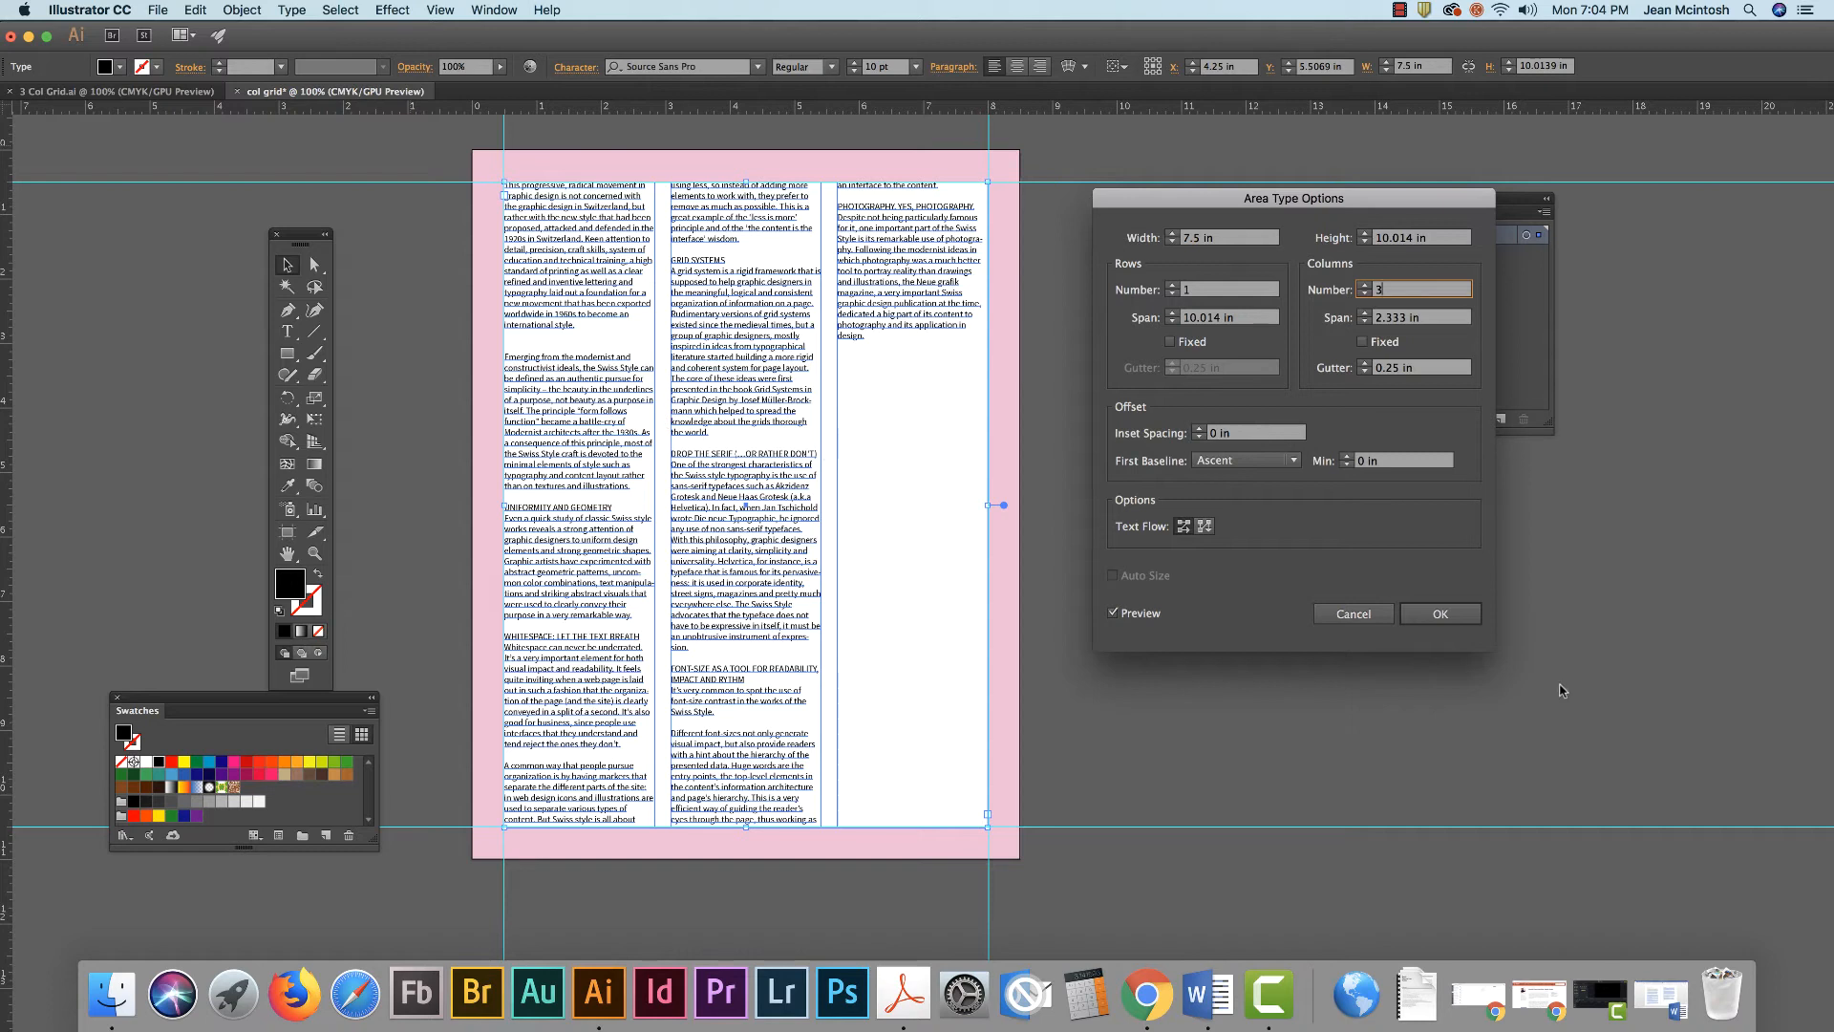
{"action": "left_click", "coordinate": [1440, 616]}
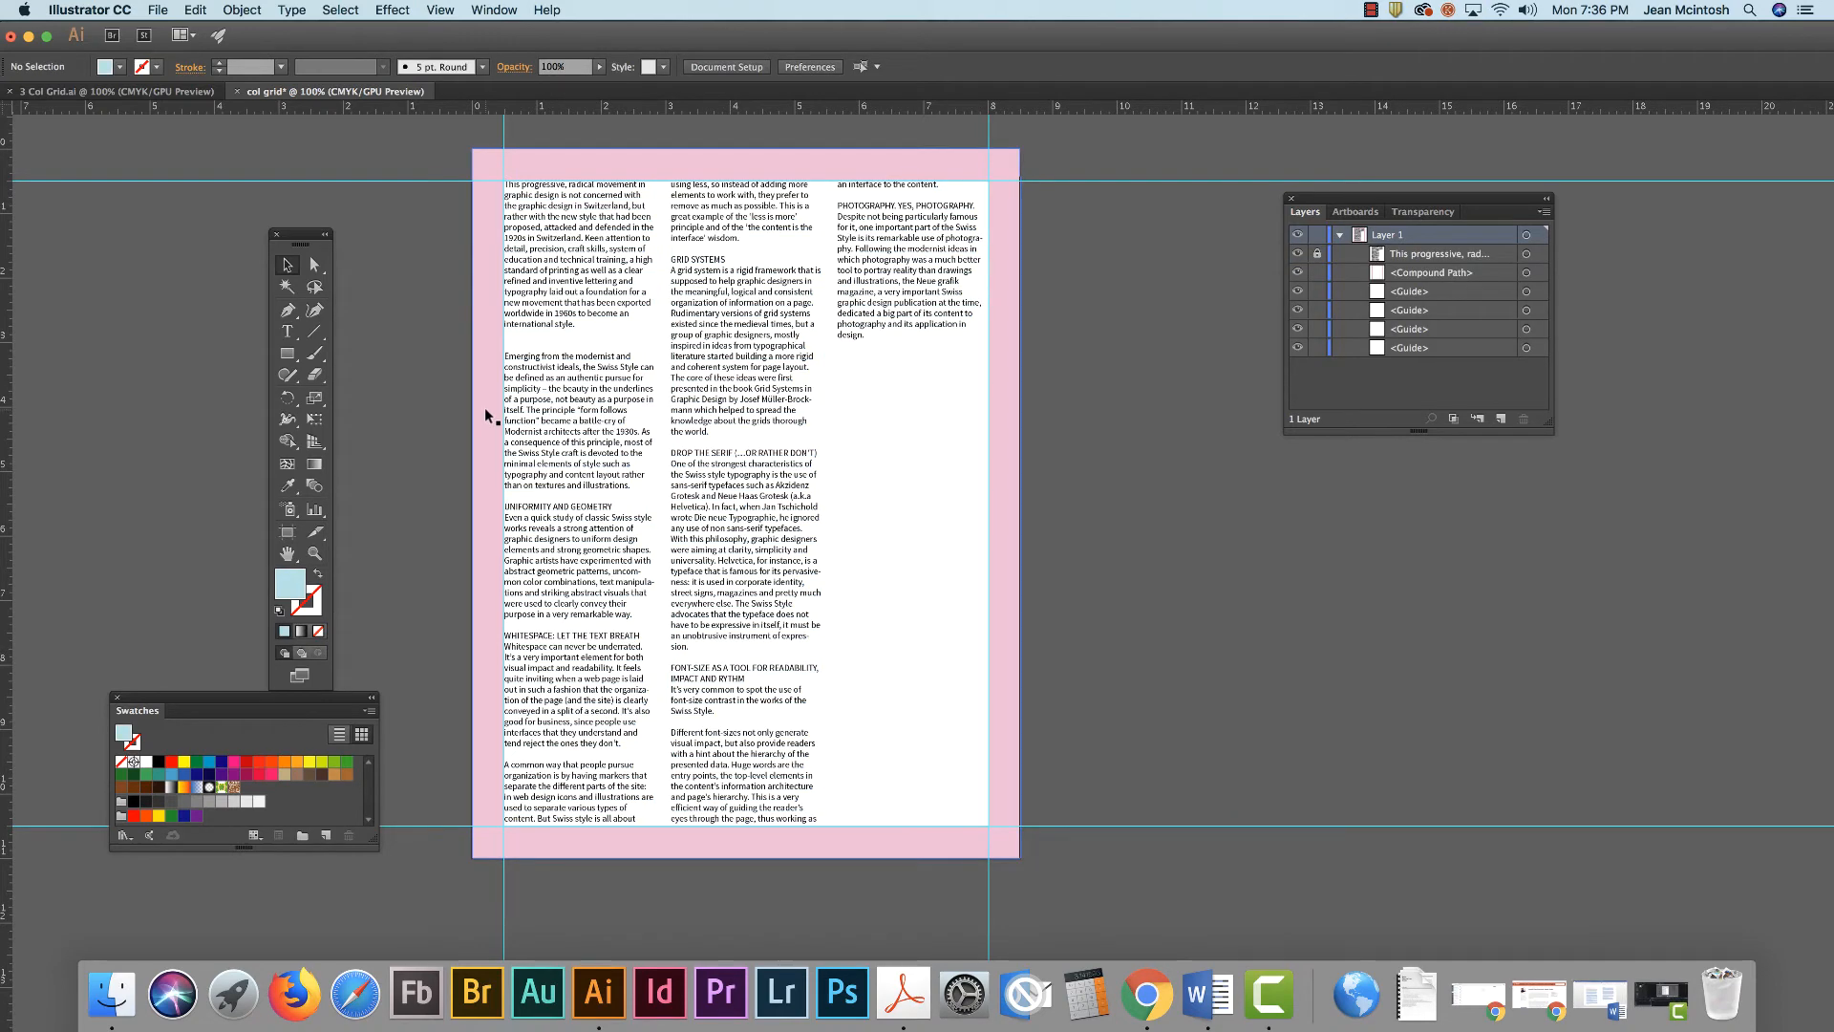
Draw a light blue rectangle about 2.33 × 10.03 in over the first text column, between the margin guides.
{"action": "left_click", "coordinate": [285, 356]}
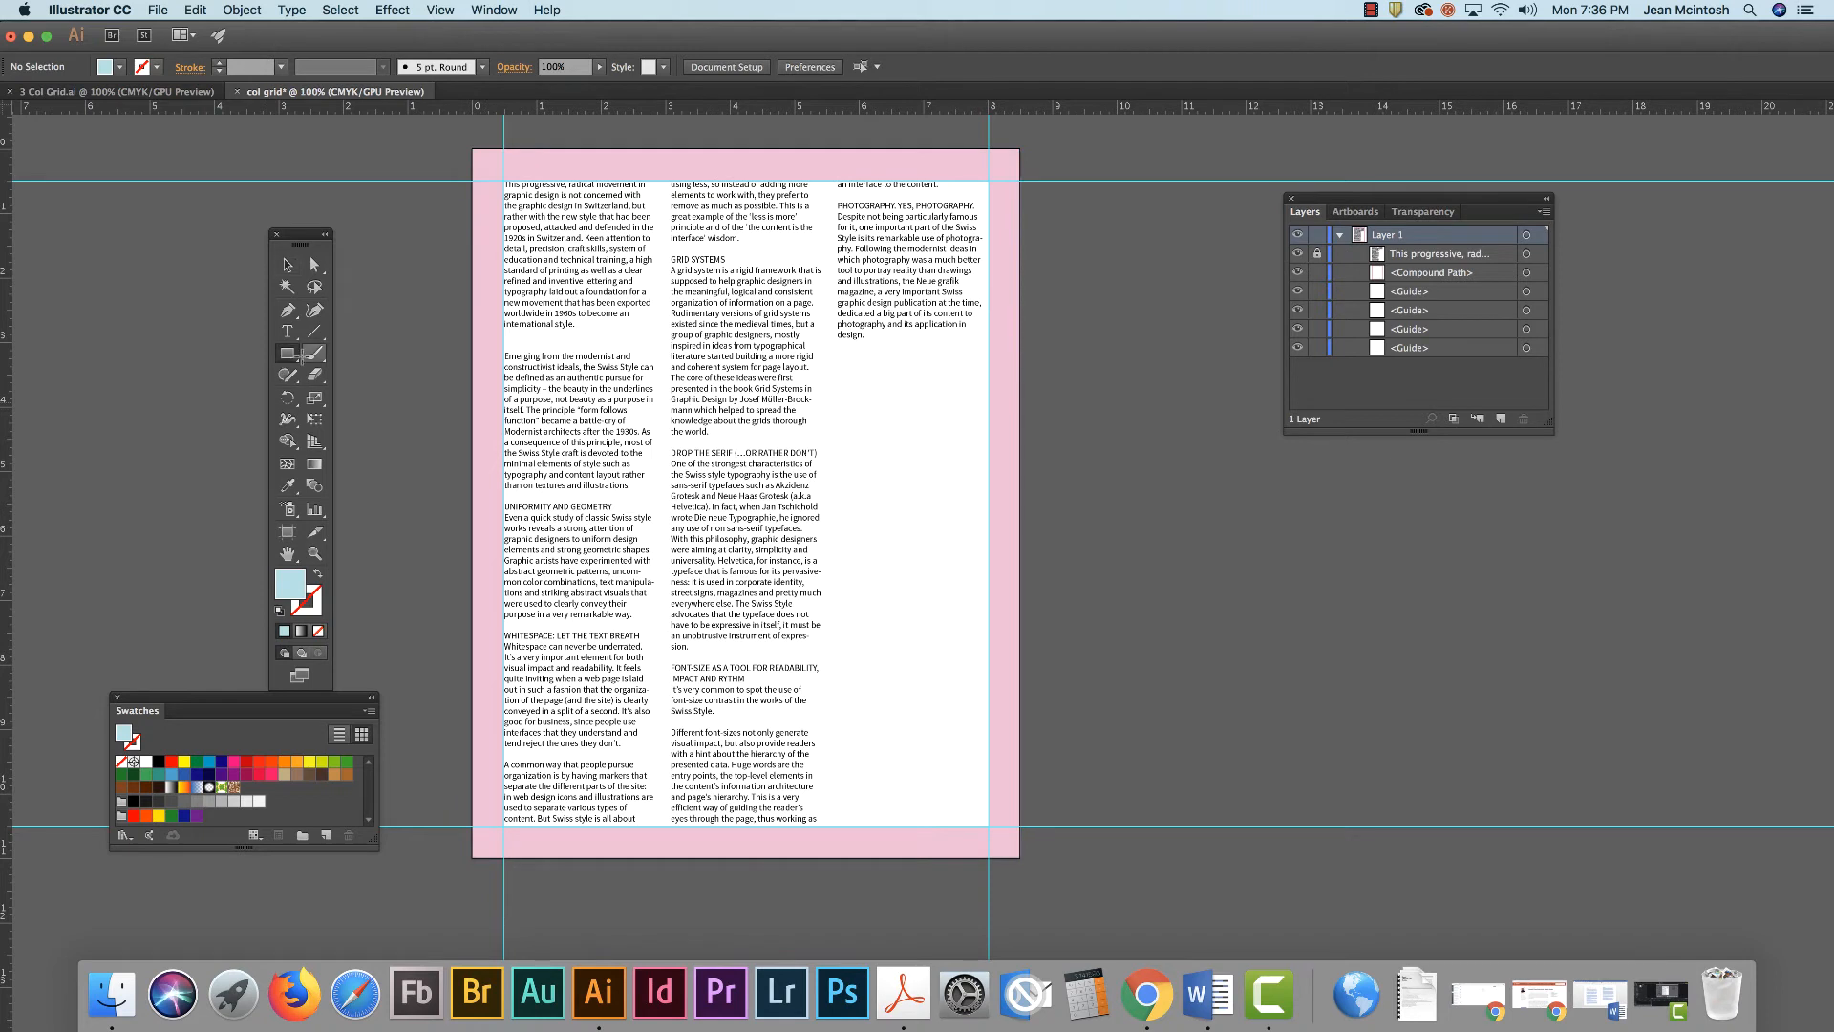
{"action": "left_click_drag", "start_coordinate": [500, 179], "coordinate": [654, 827]}
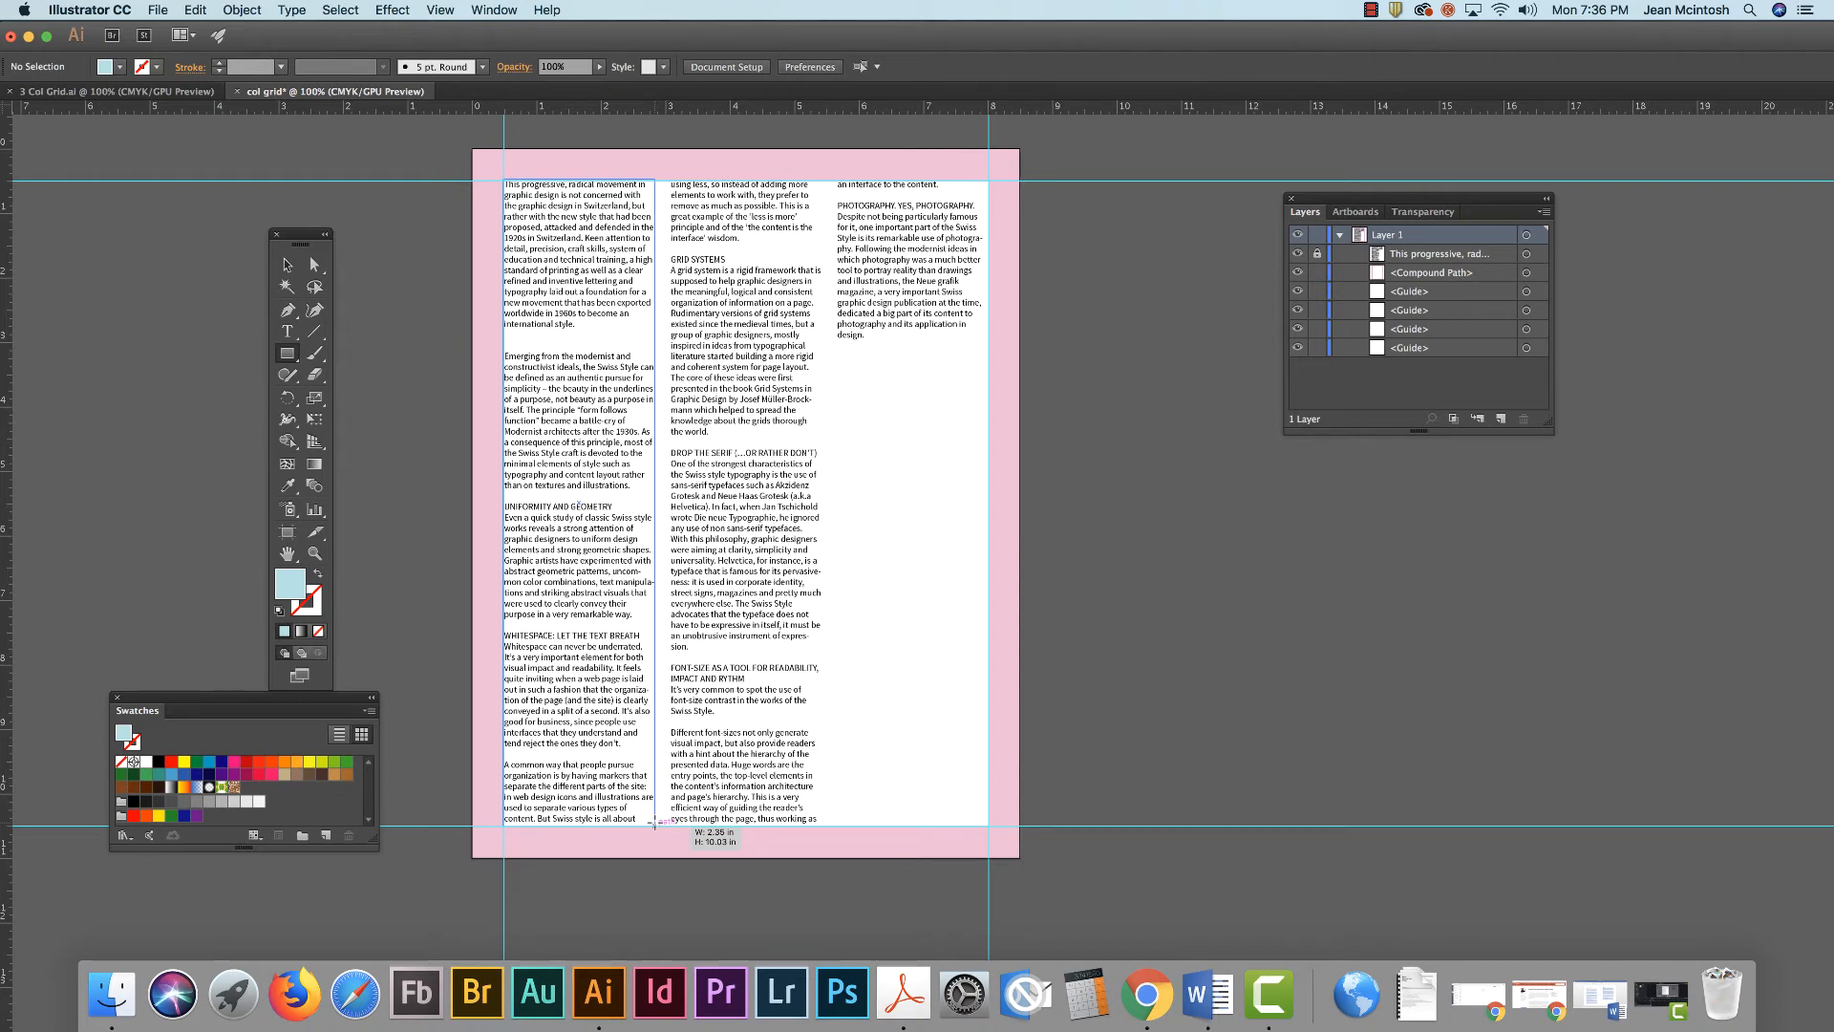
{"action": "left_click_drag", "start_coordinate": [654, 822], "coordinate": [654, 824]}
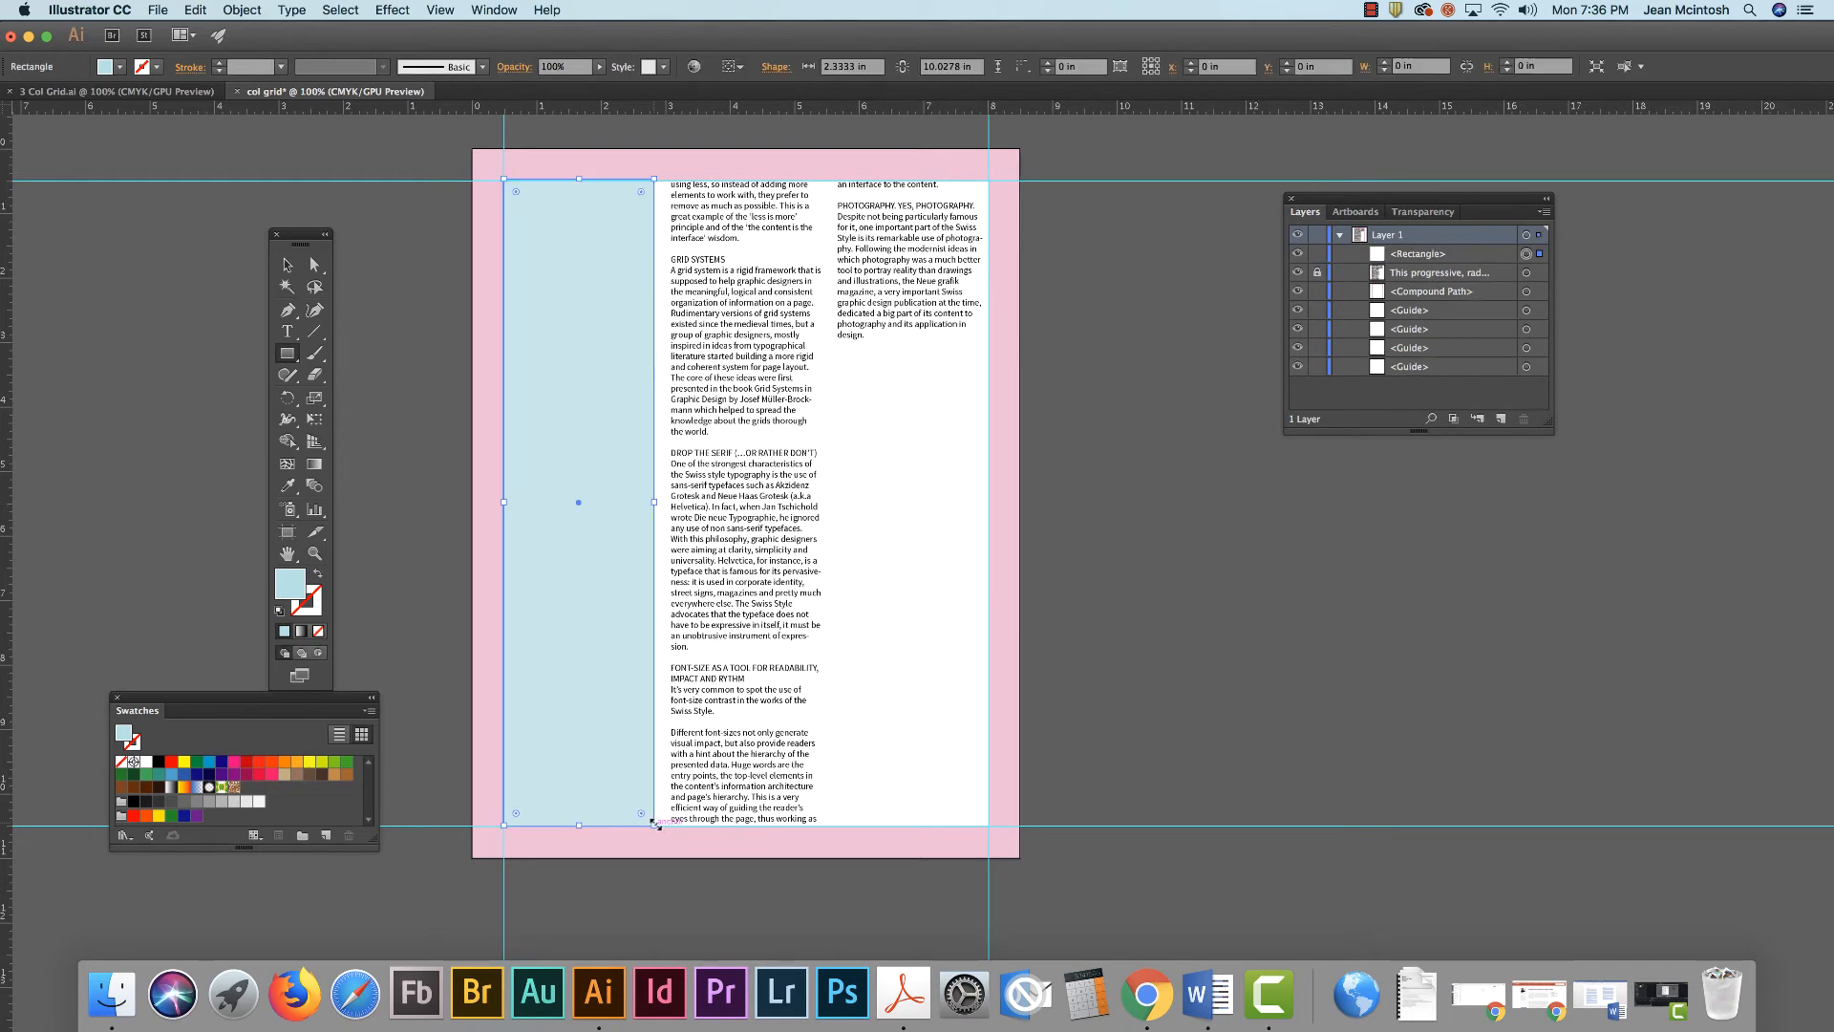
Copy the light blue rectangle over the second and third text columns, and hide the guides.
{"action": "left_click", "coordinate": [288, 267]}
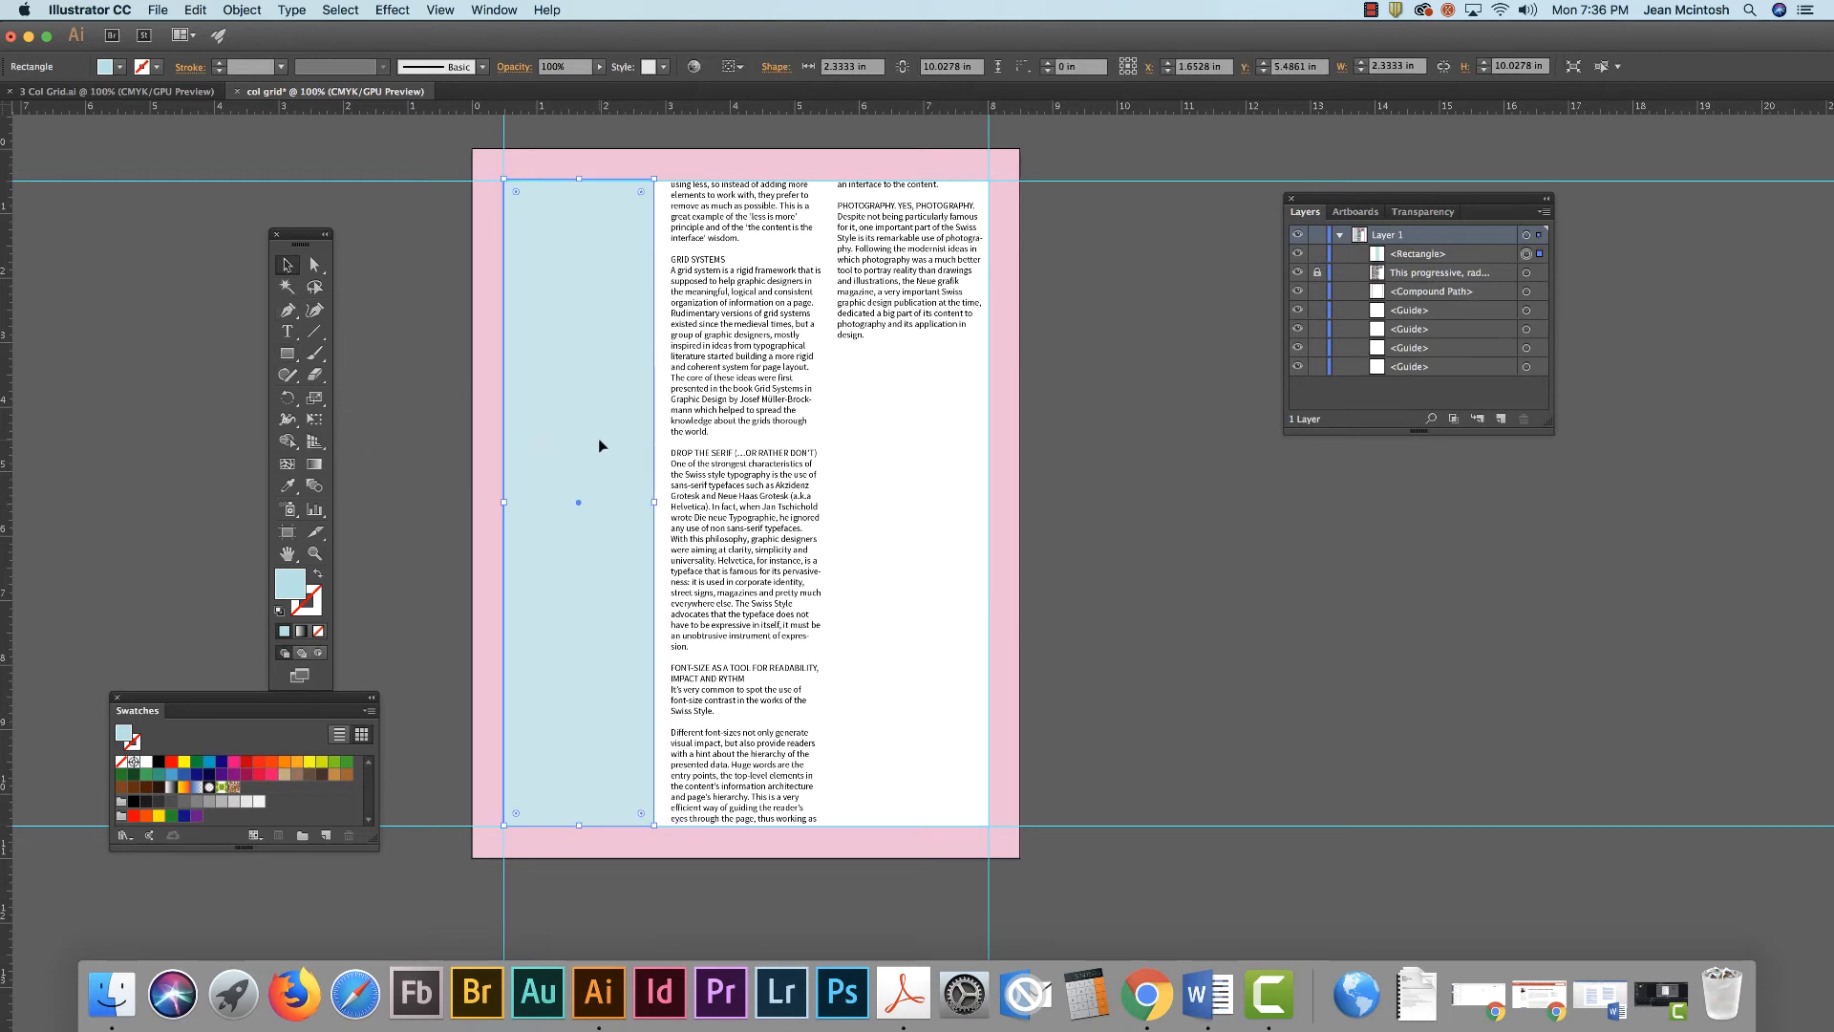
{"action": "left_click_drag", "start_coordinate": [588, 413], "coordinate": [758, 413]}
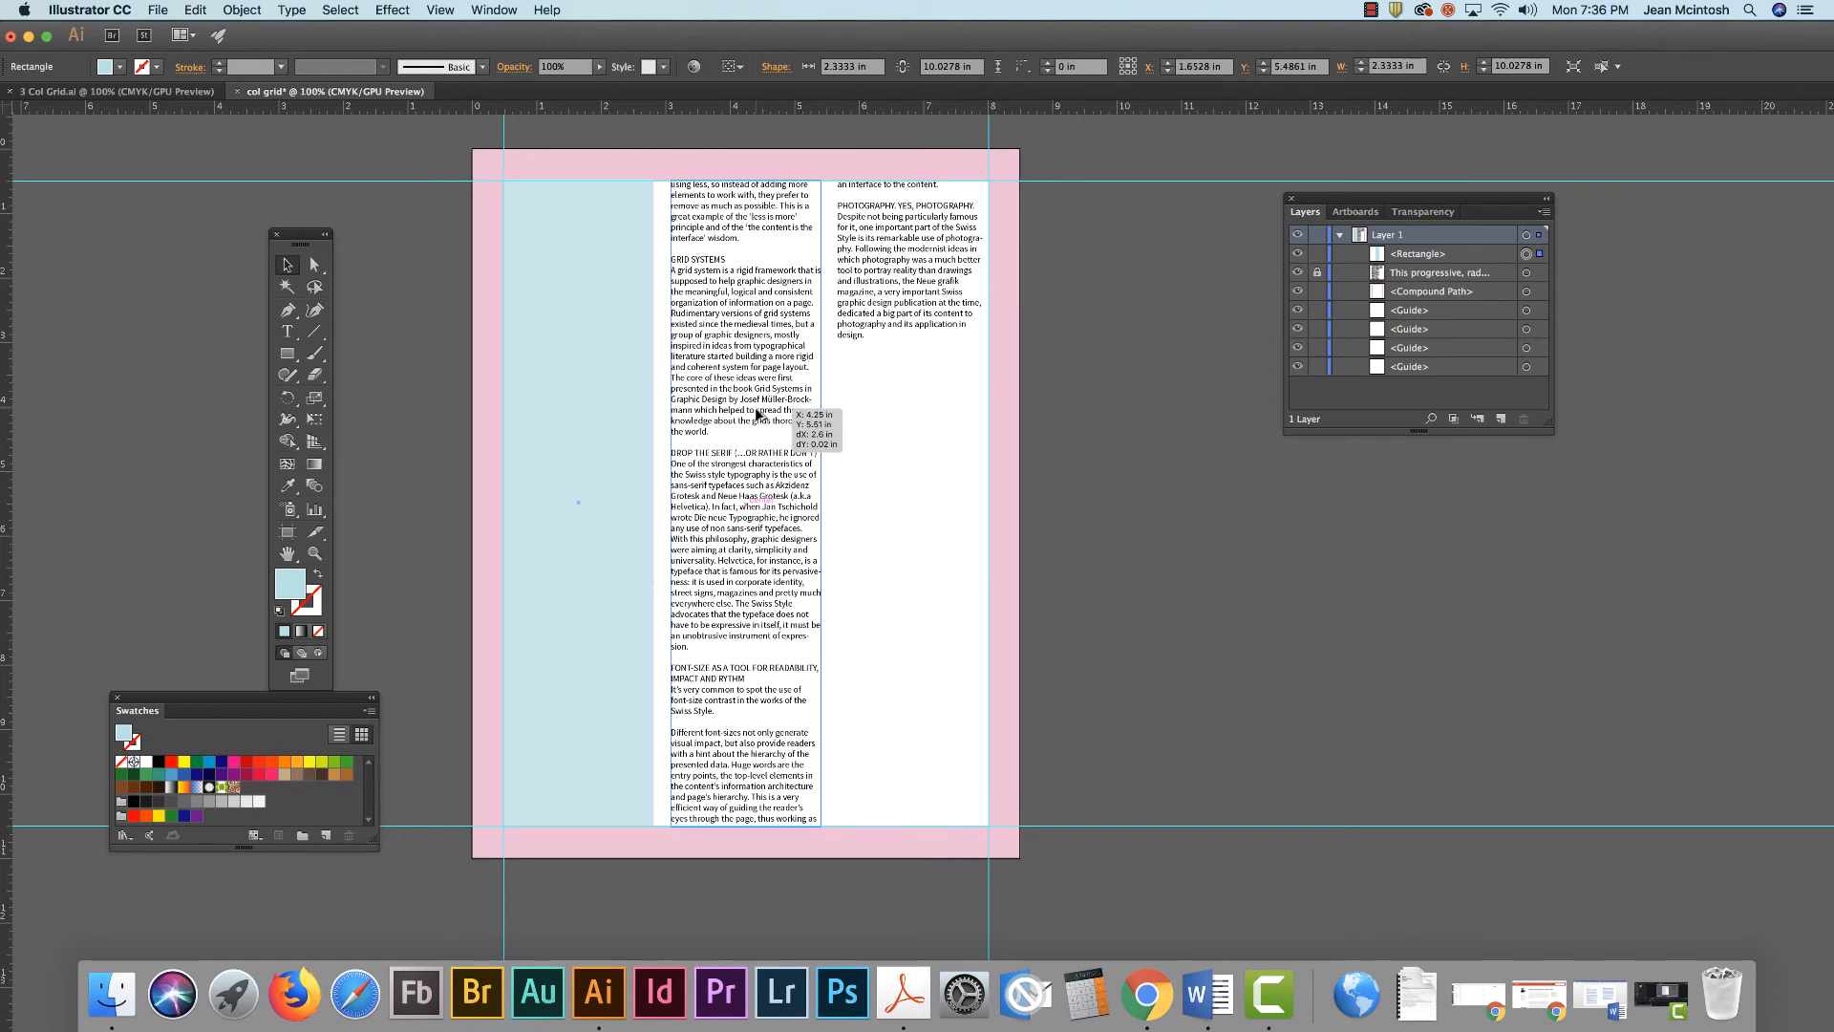
{"action": "left_click_drag", "start_coordinate": [758, 414], "coordinate": [907, 368]}
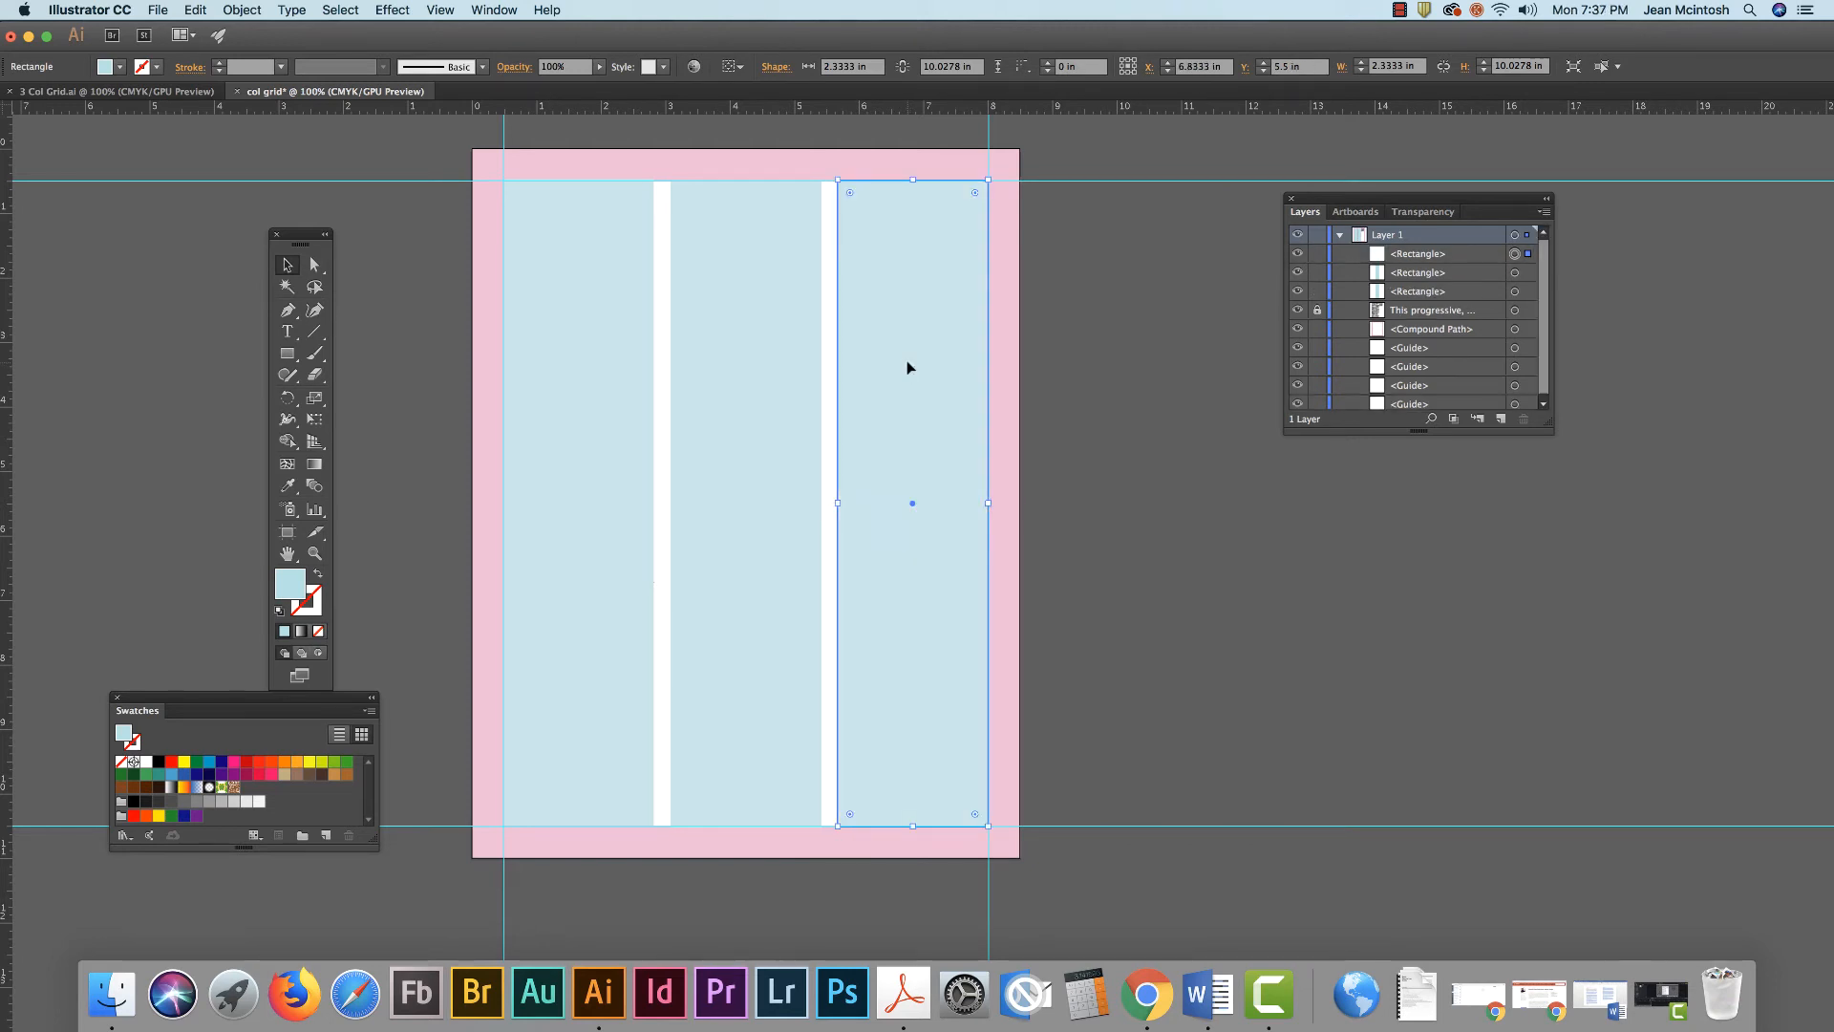
{"action": "left_click", "coordinate": [1142, 454]}
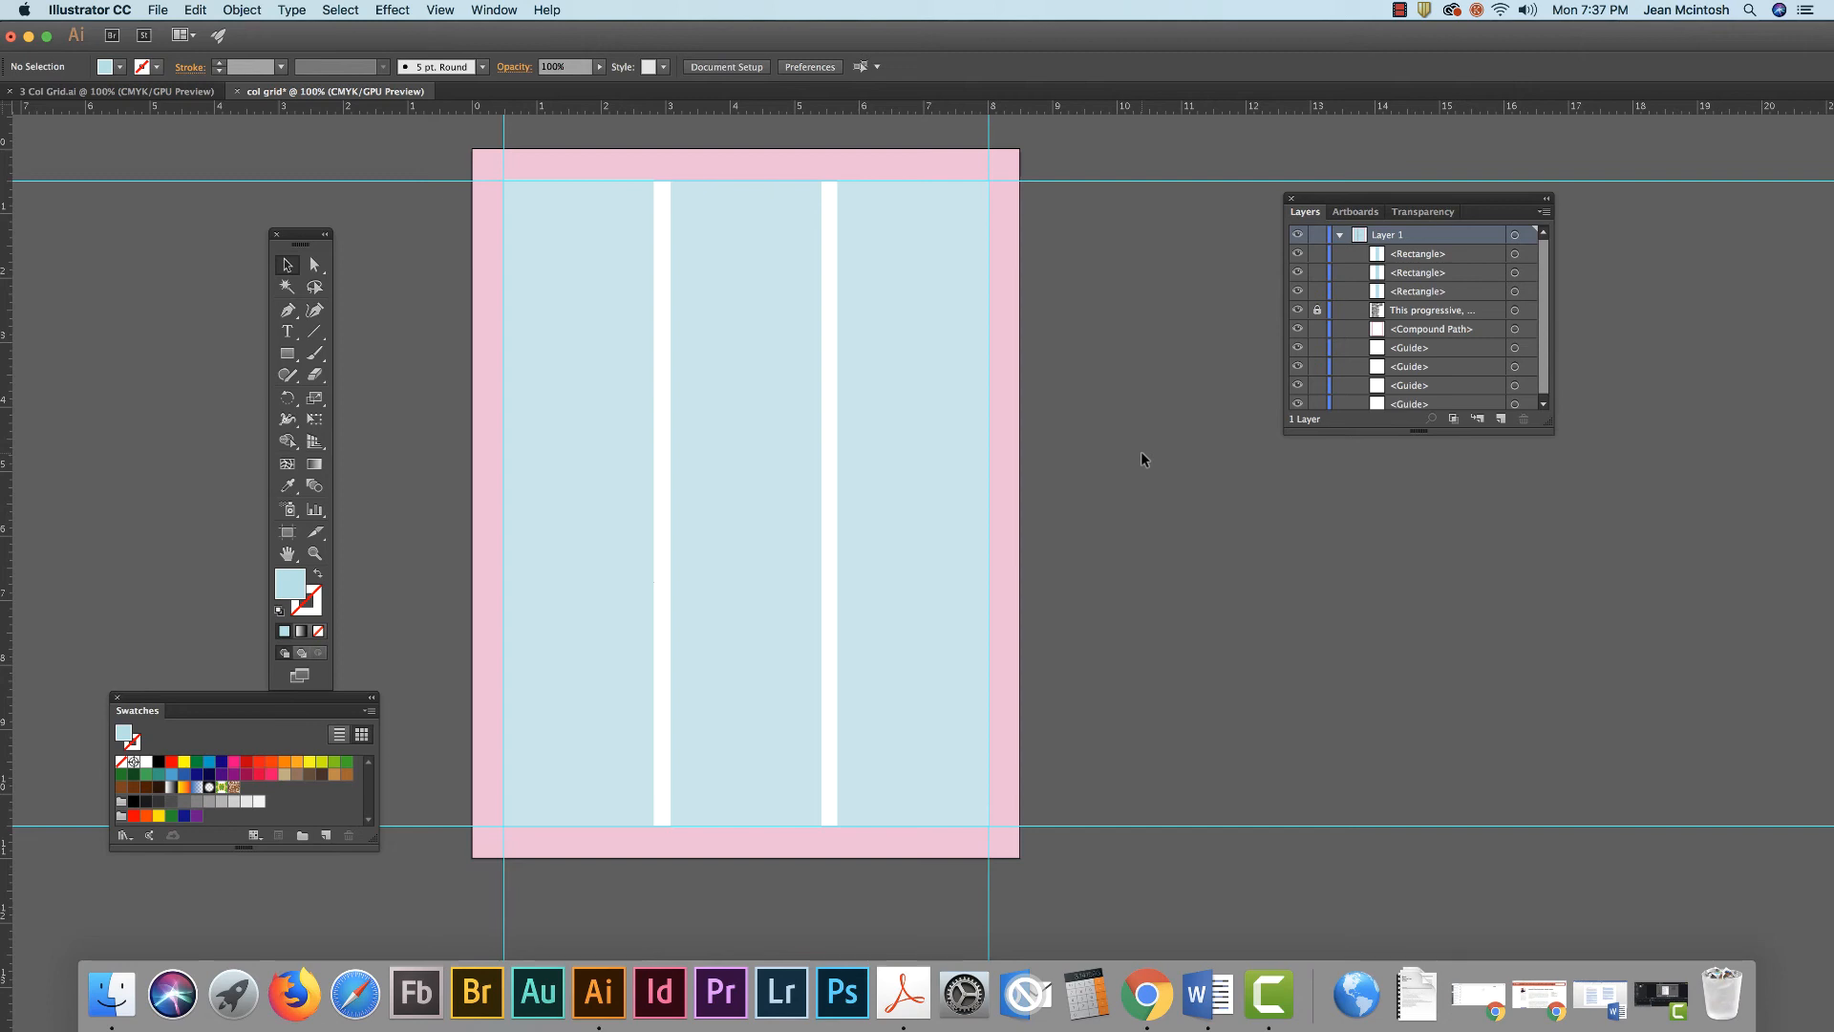
{"action": "key", "text": "super+semicolon"}
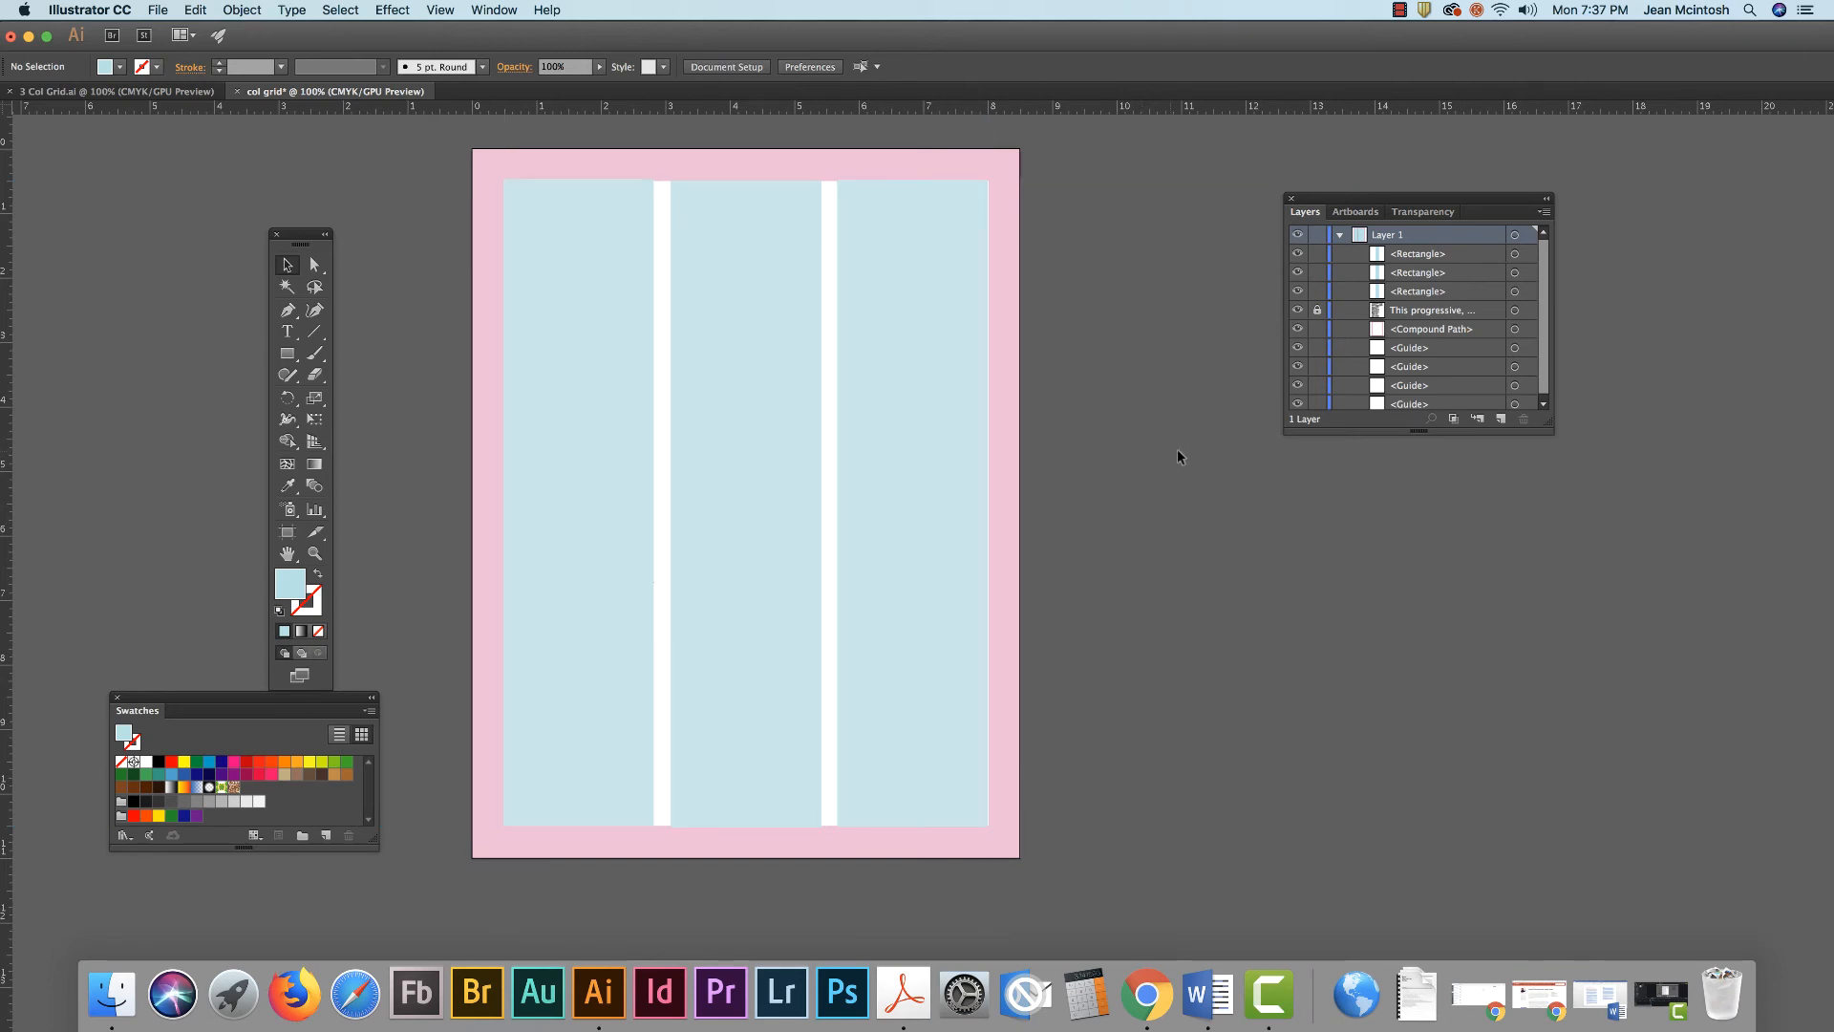
Show the guides around the columns, and hide them again.
{"action": "left_click", "coordinate": [432, 13]}
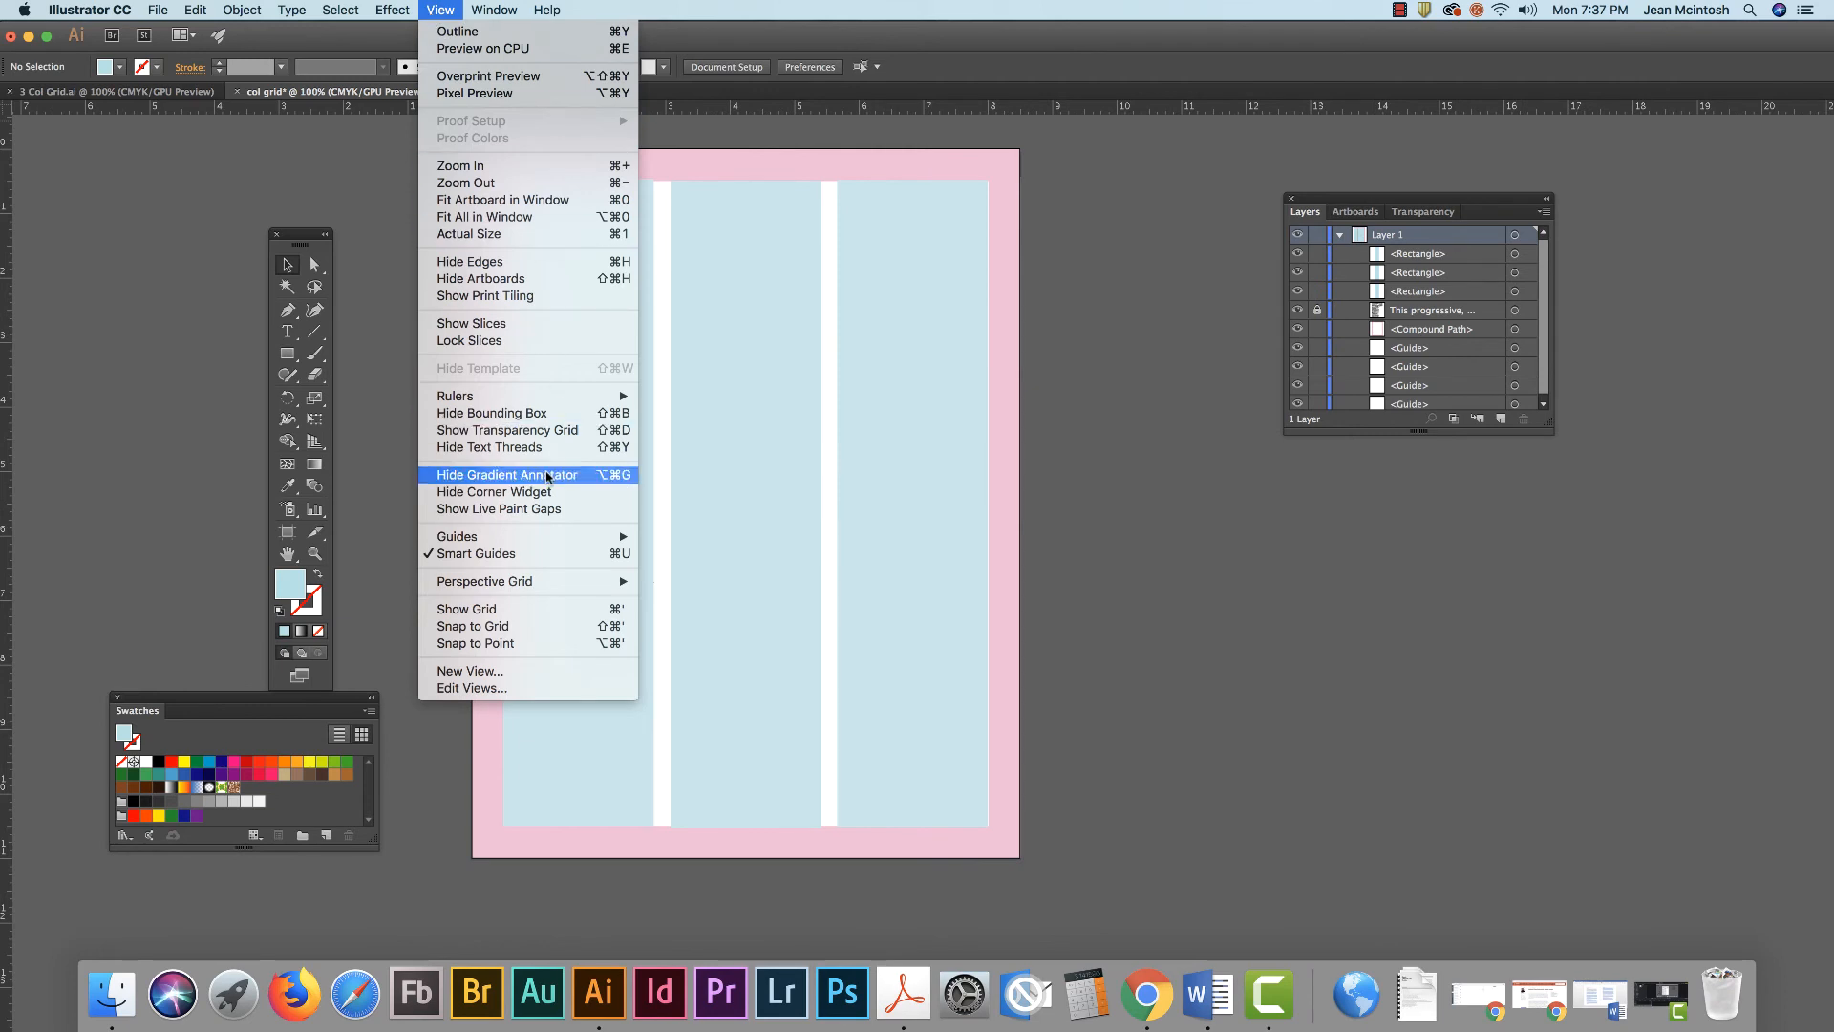
{"action": "mouse_move", "coordinate": [613, 544]}
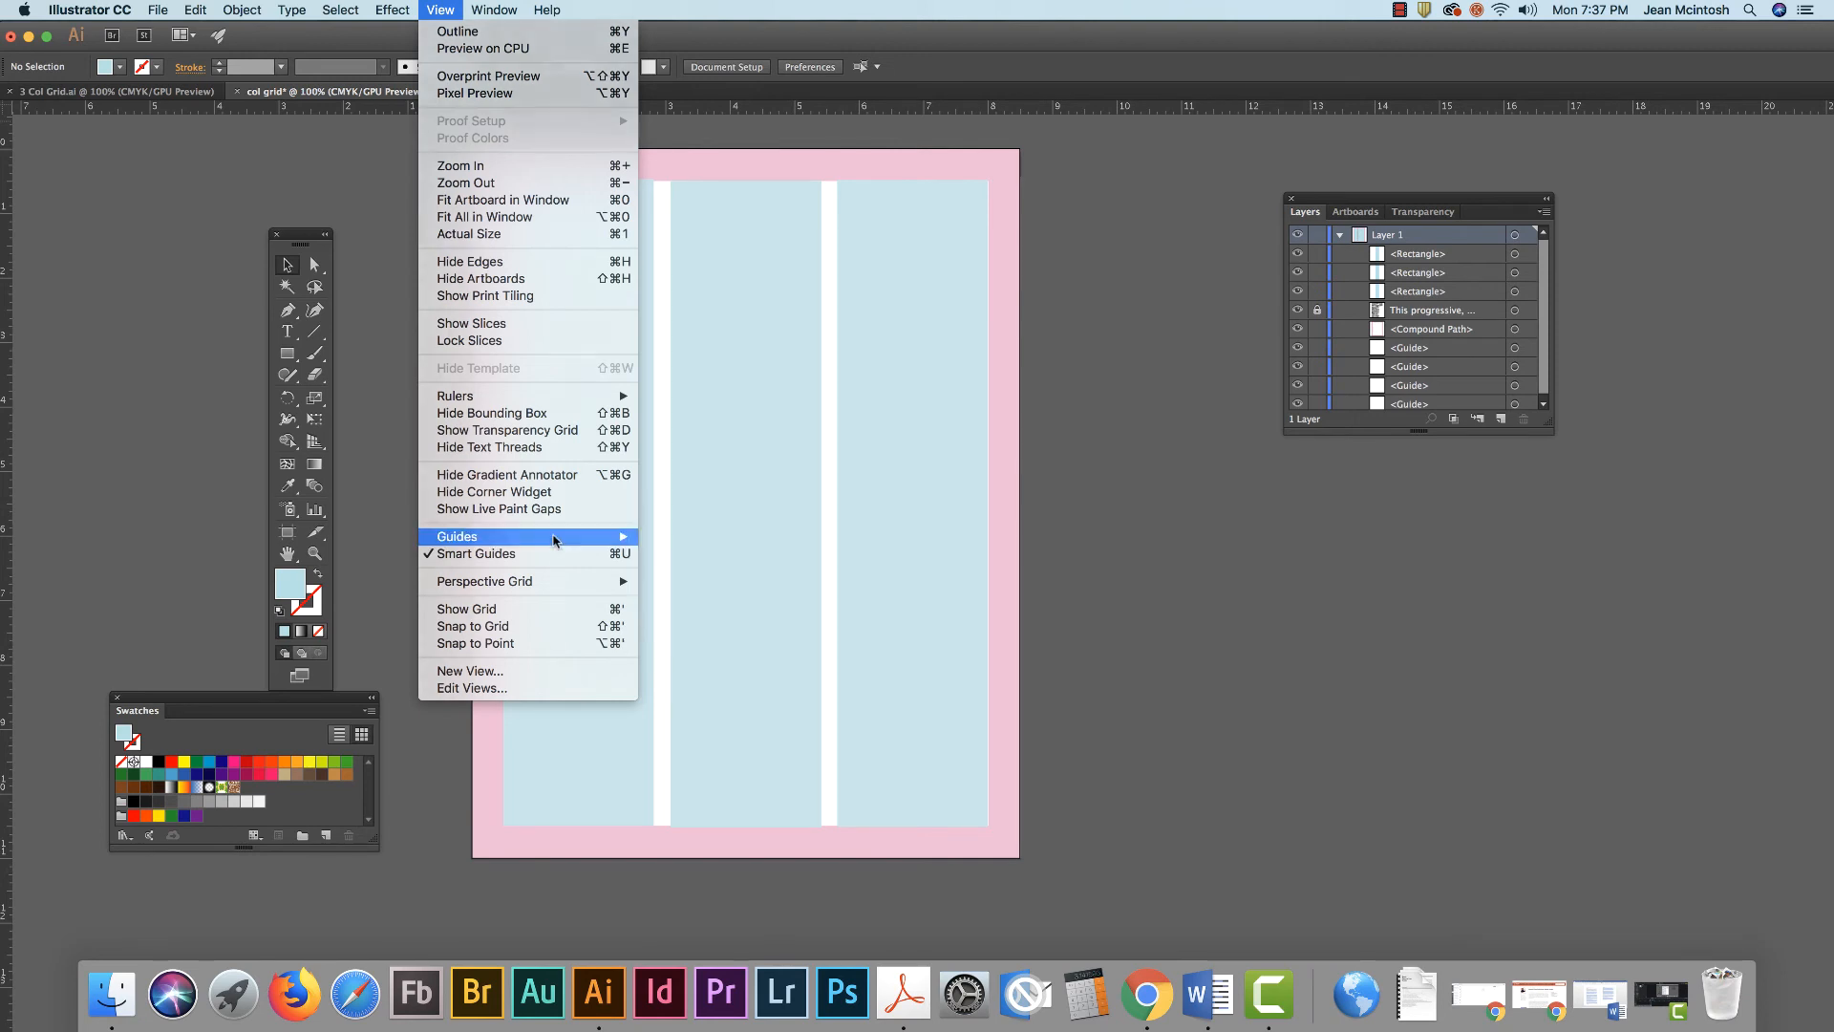
{"action": "left_click", "coordinate": [675, 542]}
{"action": "key", "text": "super+semicolon"}
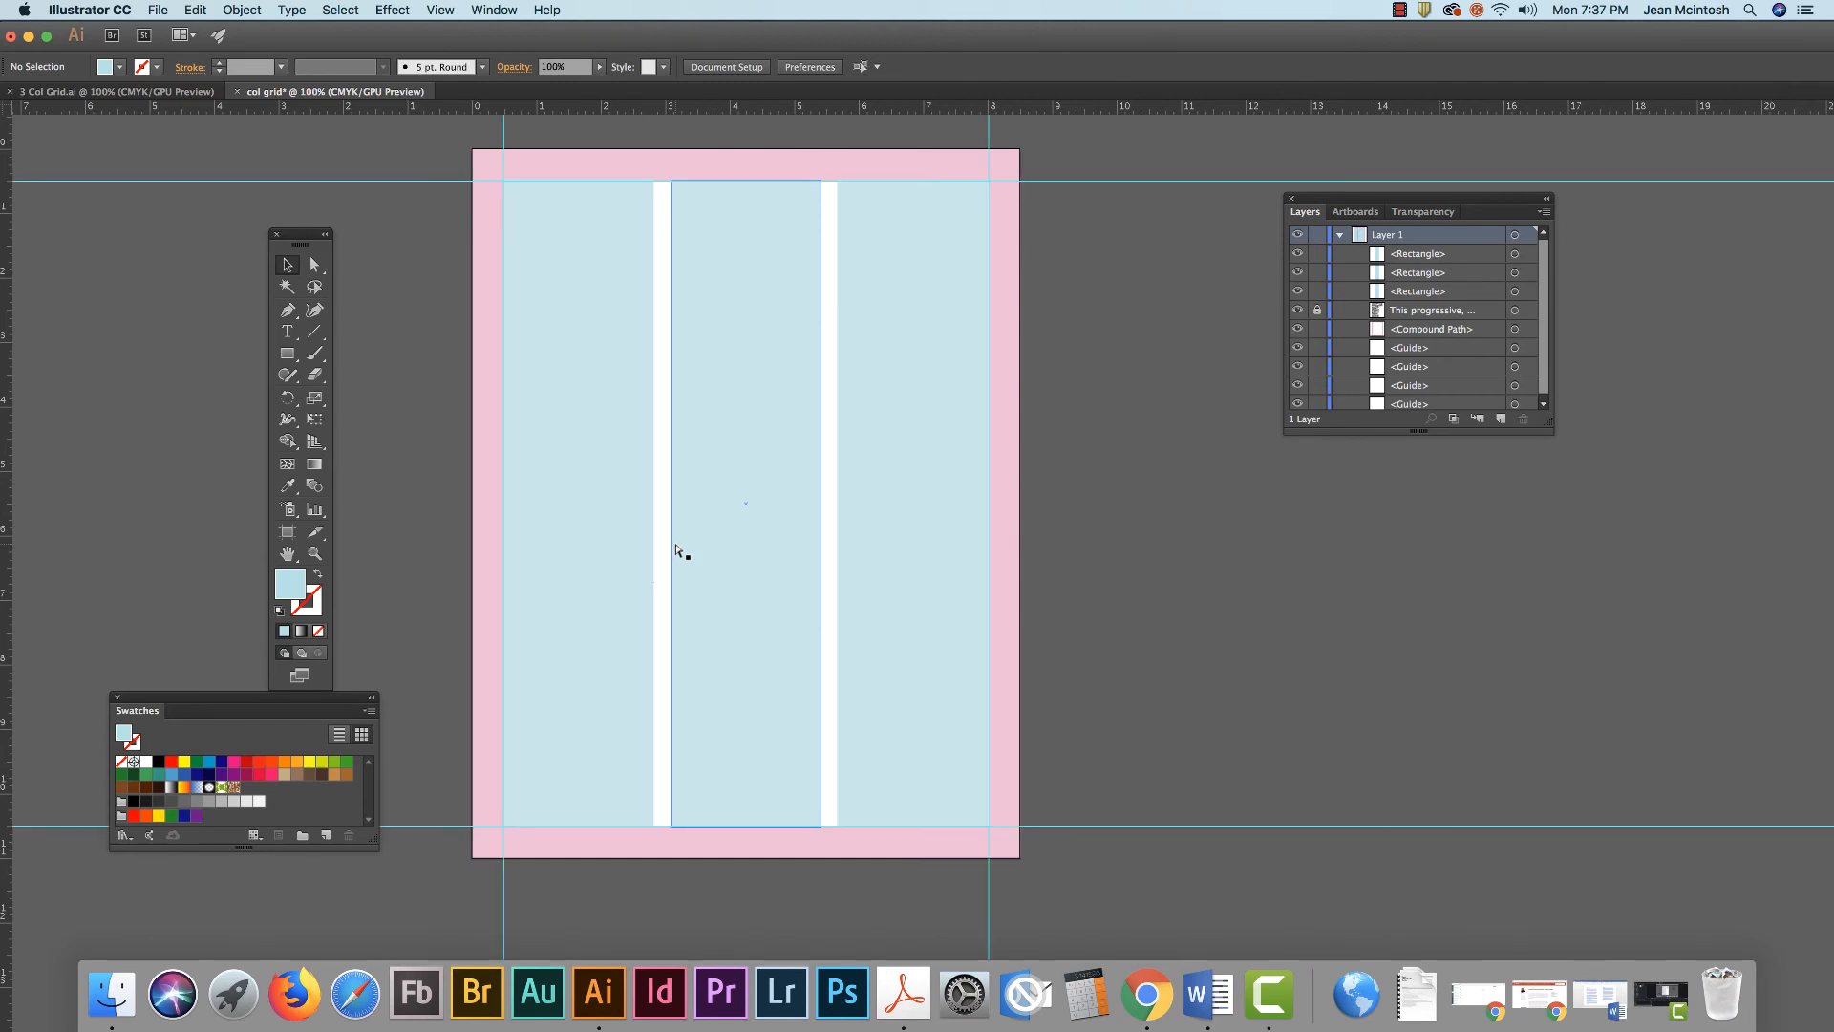
{"action": "key", "text": "super+semicolon"}
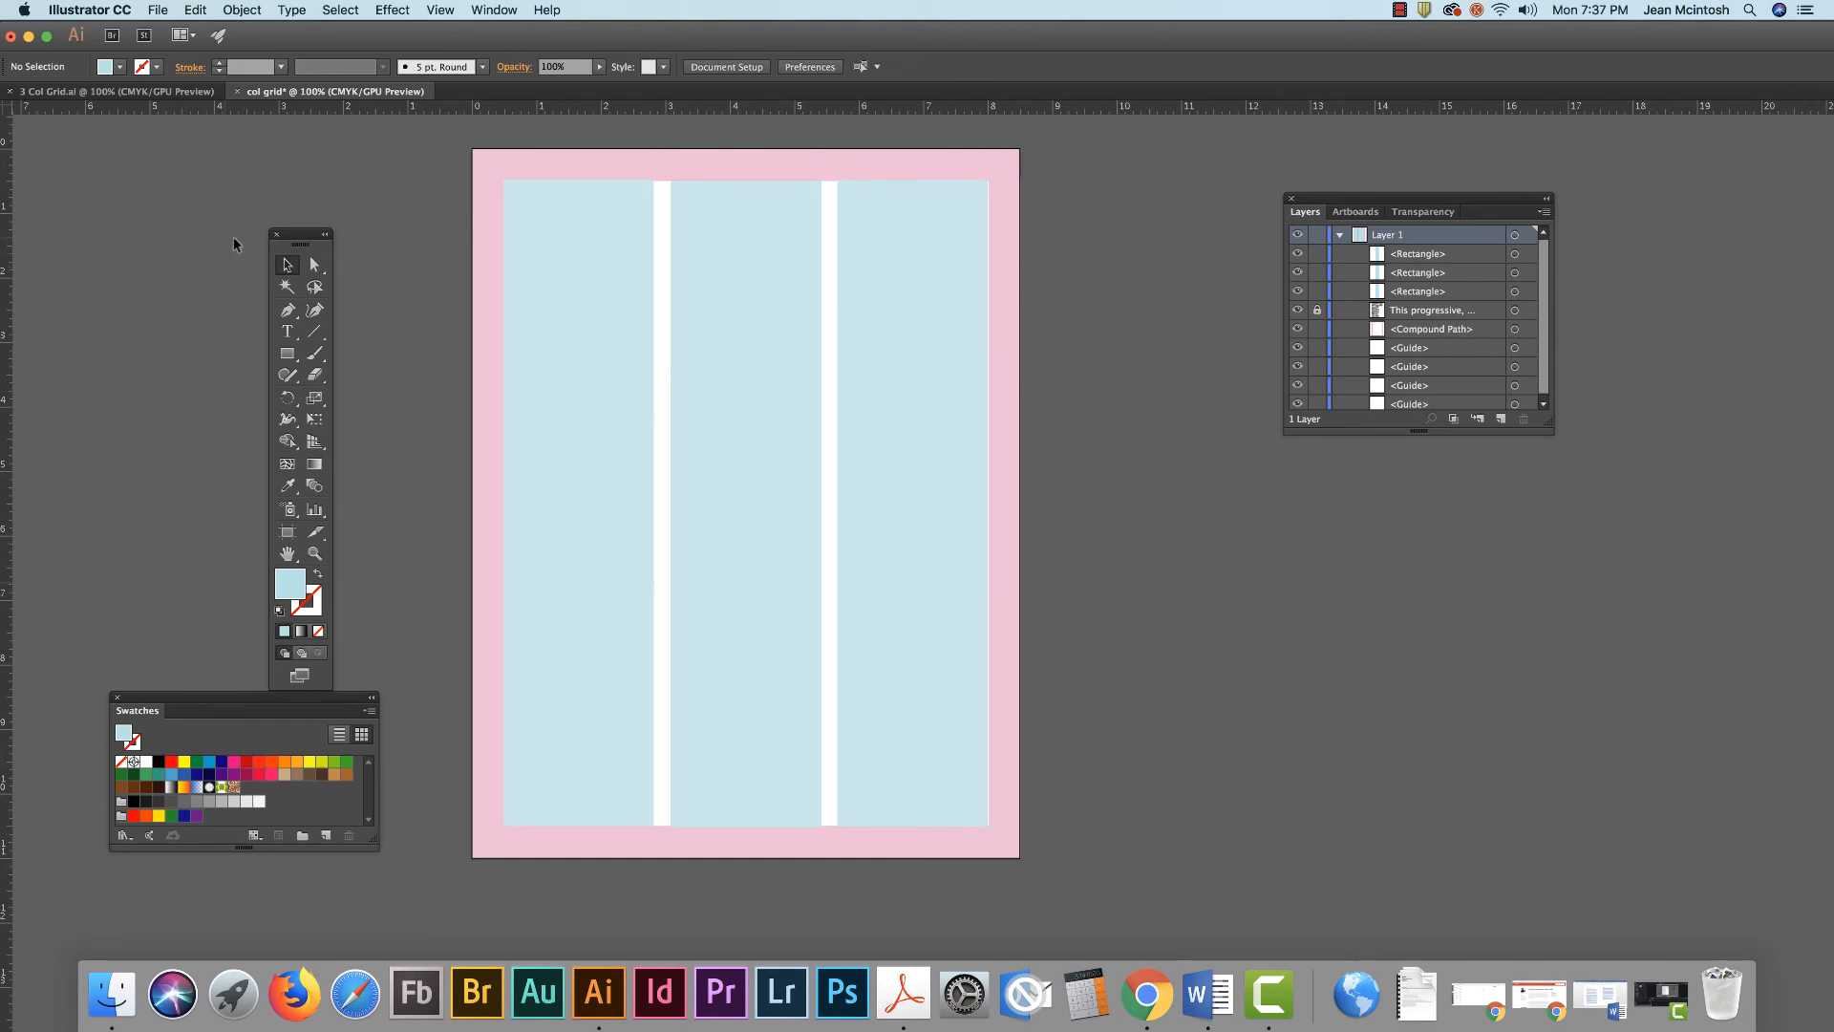
Nudge the third column rectangle to an X position of 6.8472 in so it meets the right-hand pink margin.
{"action": "left_click", "coordinate": [873, 380]}
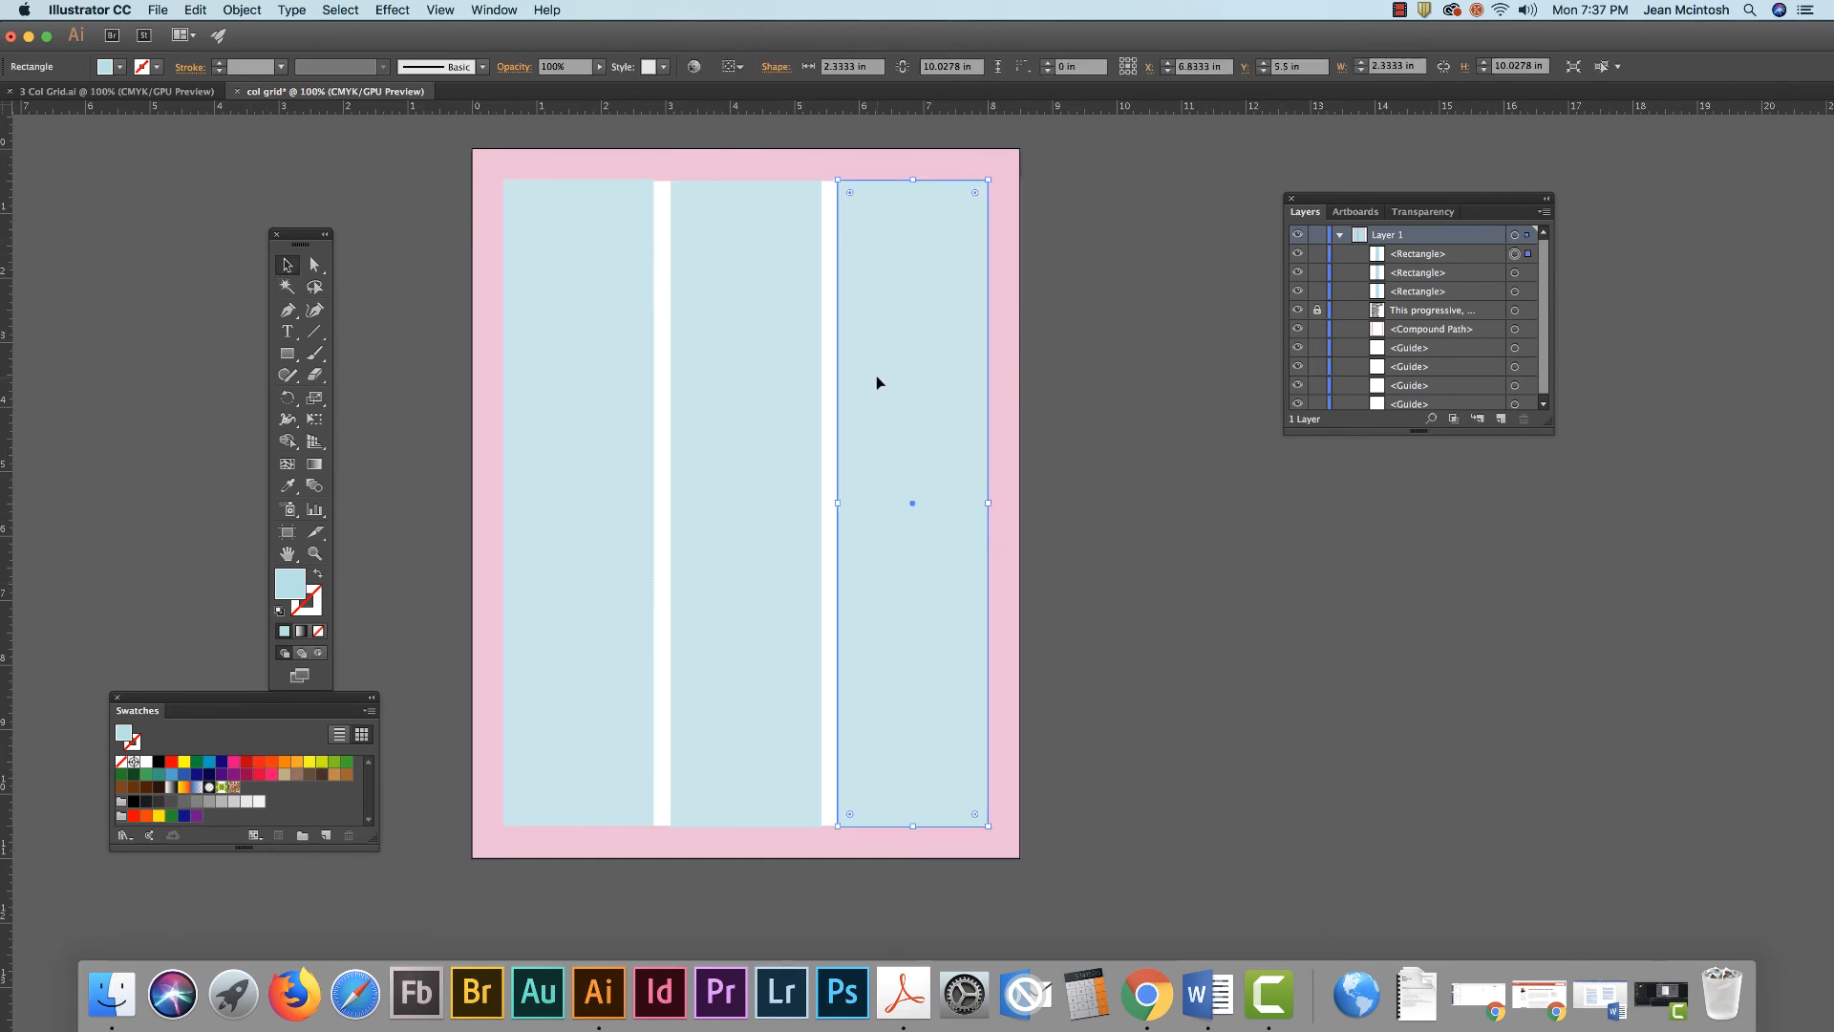
{"action": "left_click", "coordinate": [1033, 371]}
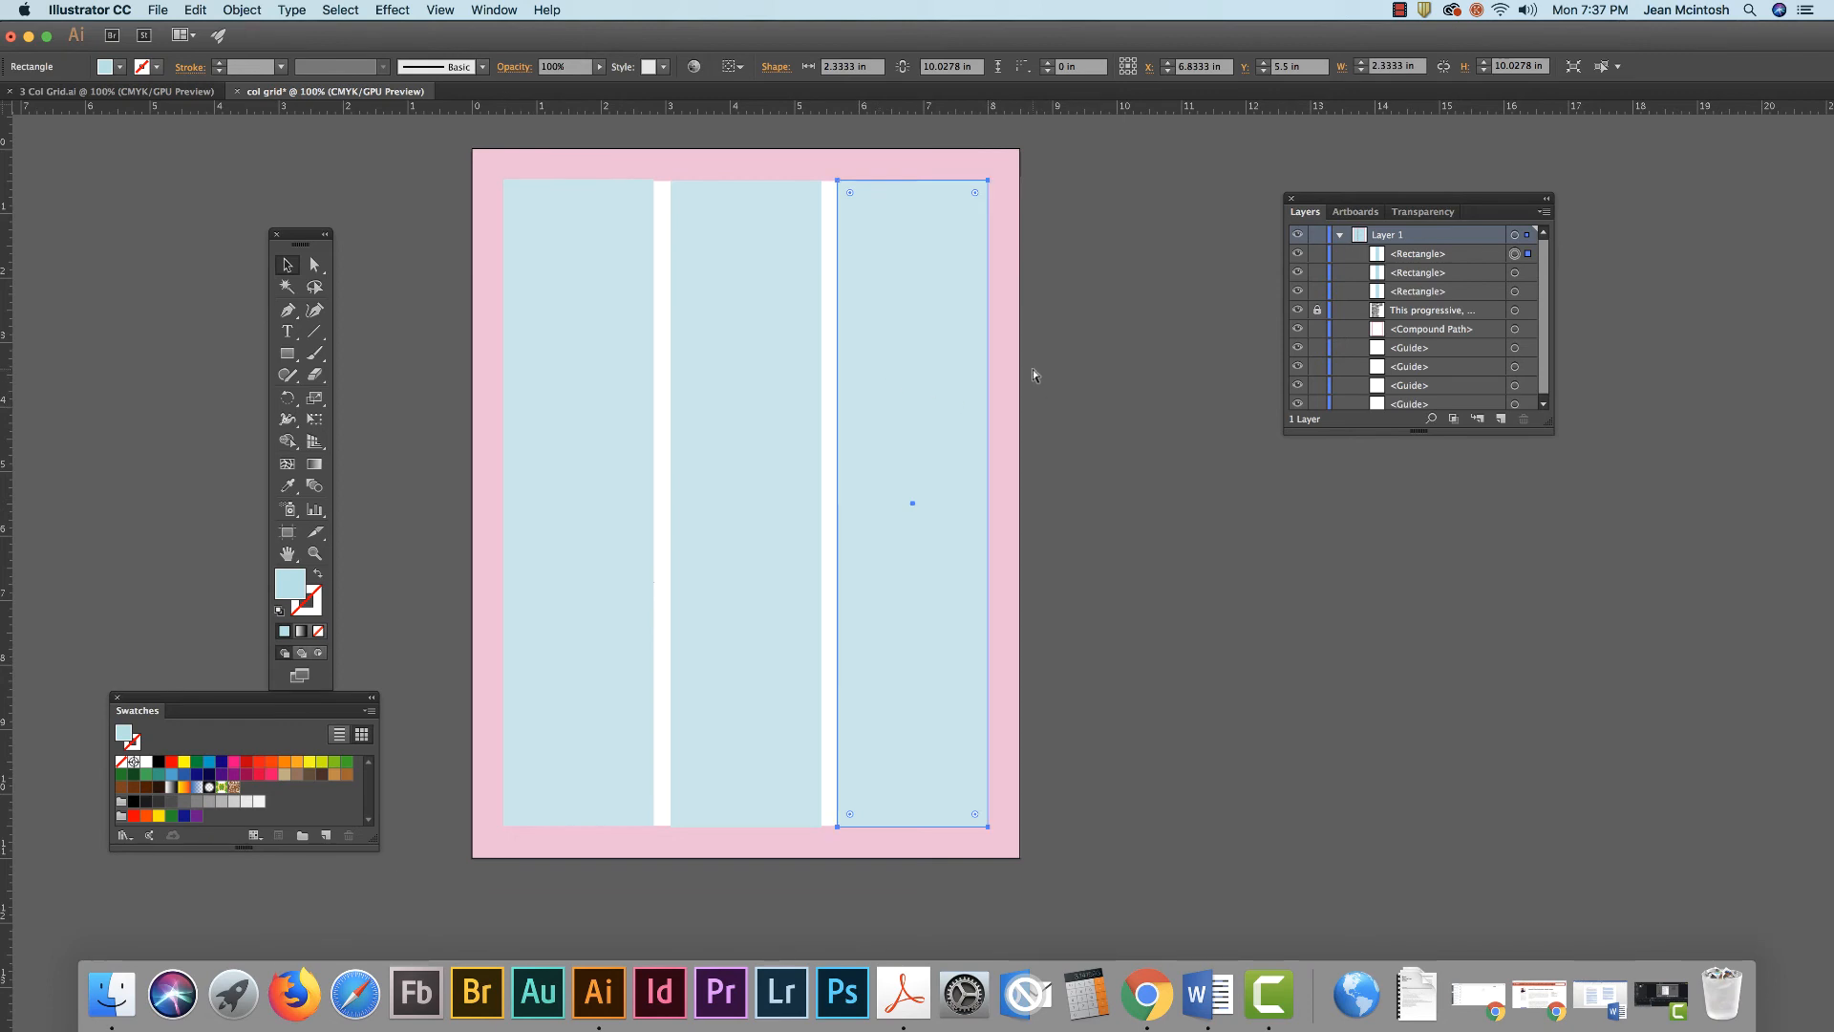
{"action": "key", "text": "super+equal"}
{"action": "left_click", "coordinate": [907, 406]}
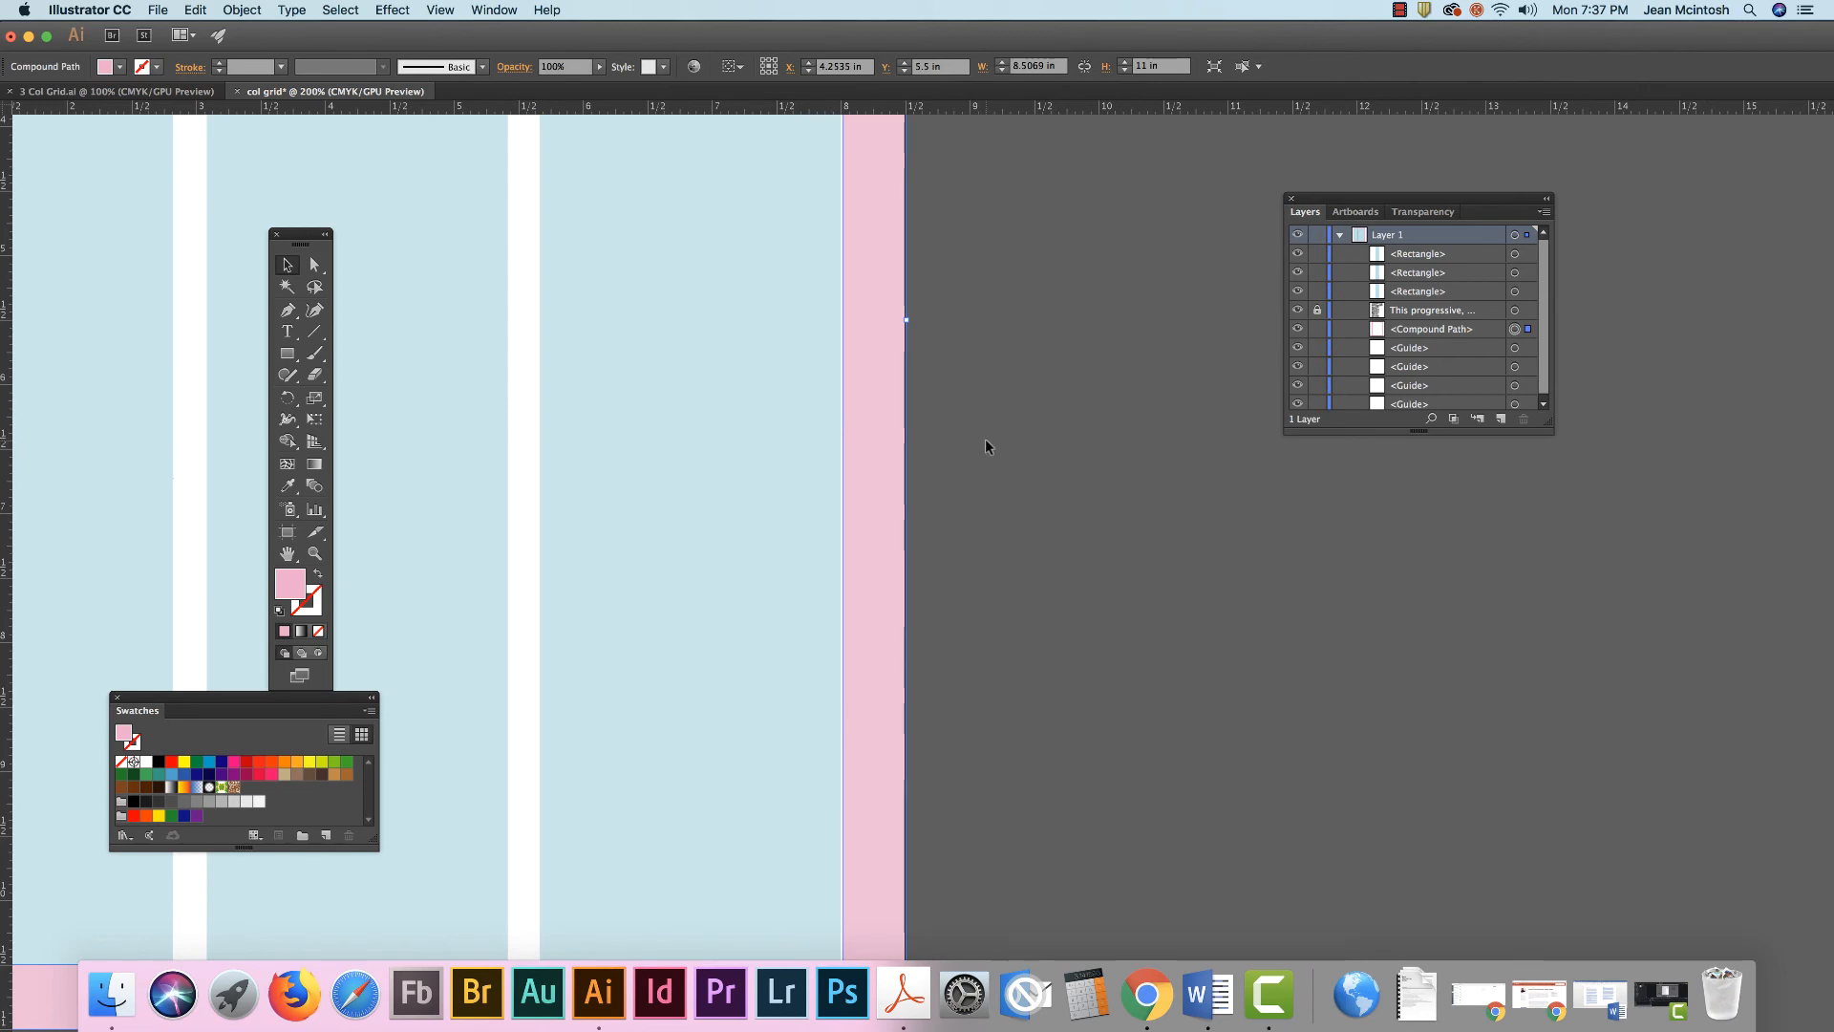
{"action": "key", "text": "super+equal"}
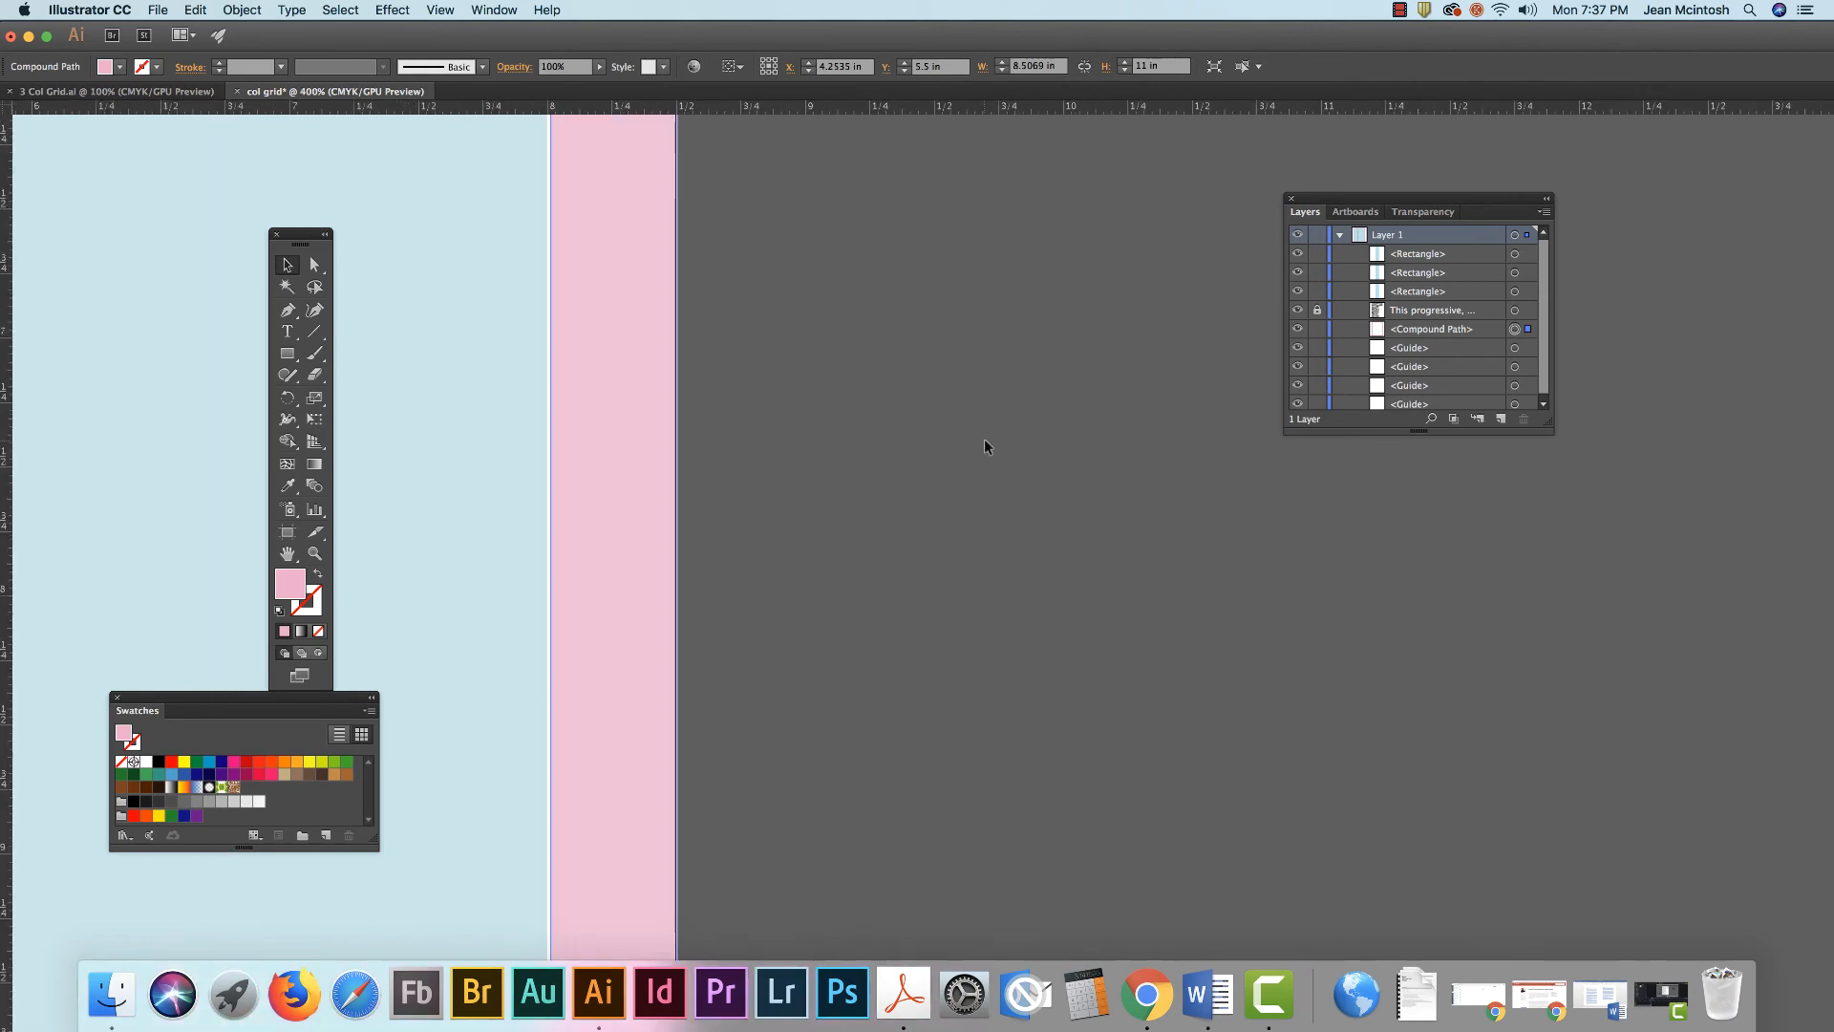
{"action": "left_click", "coordinate": [472, 439]}
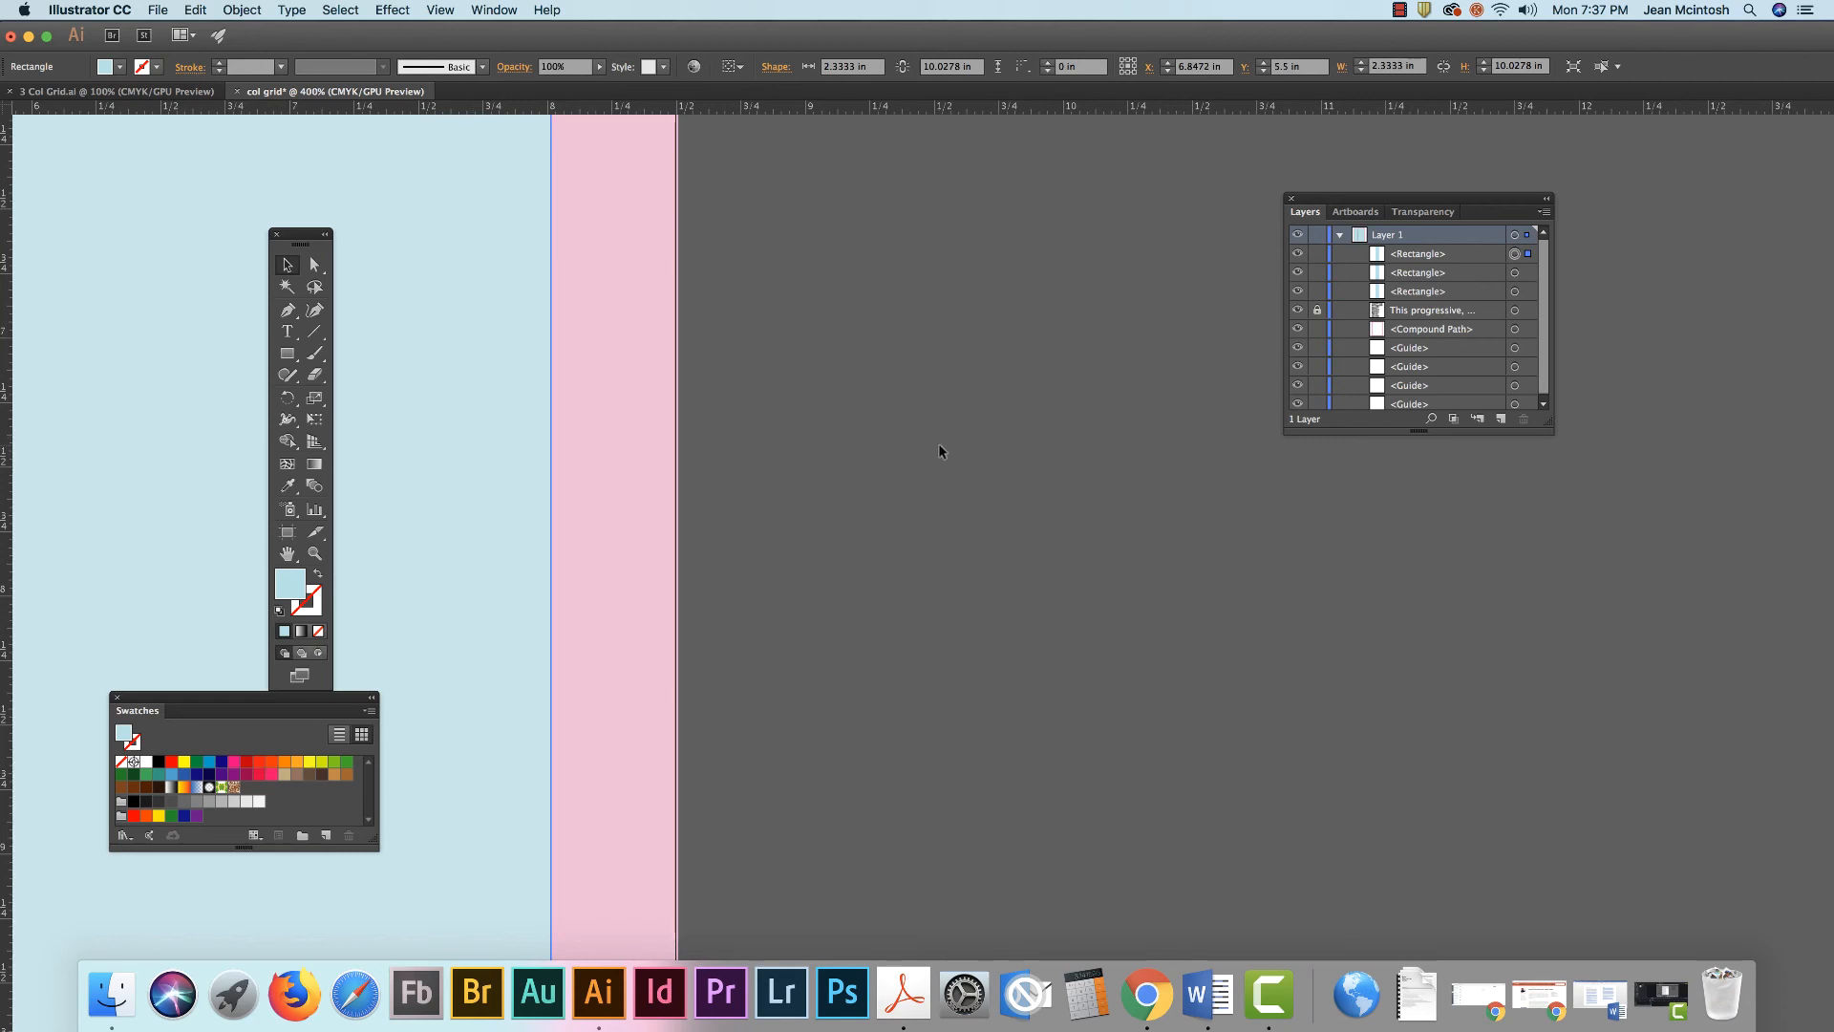
{"action": "key", "text": "super+minus"}
{"action": "key", "text": "super+minus"}
{"action": "key", "text": "super+minus"}
{"action": "key", "text": "super+minus"}
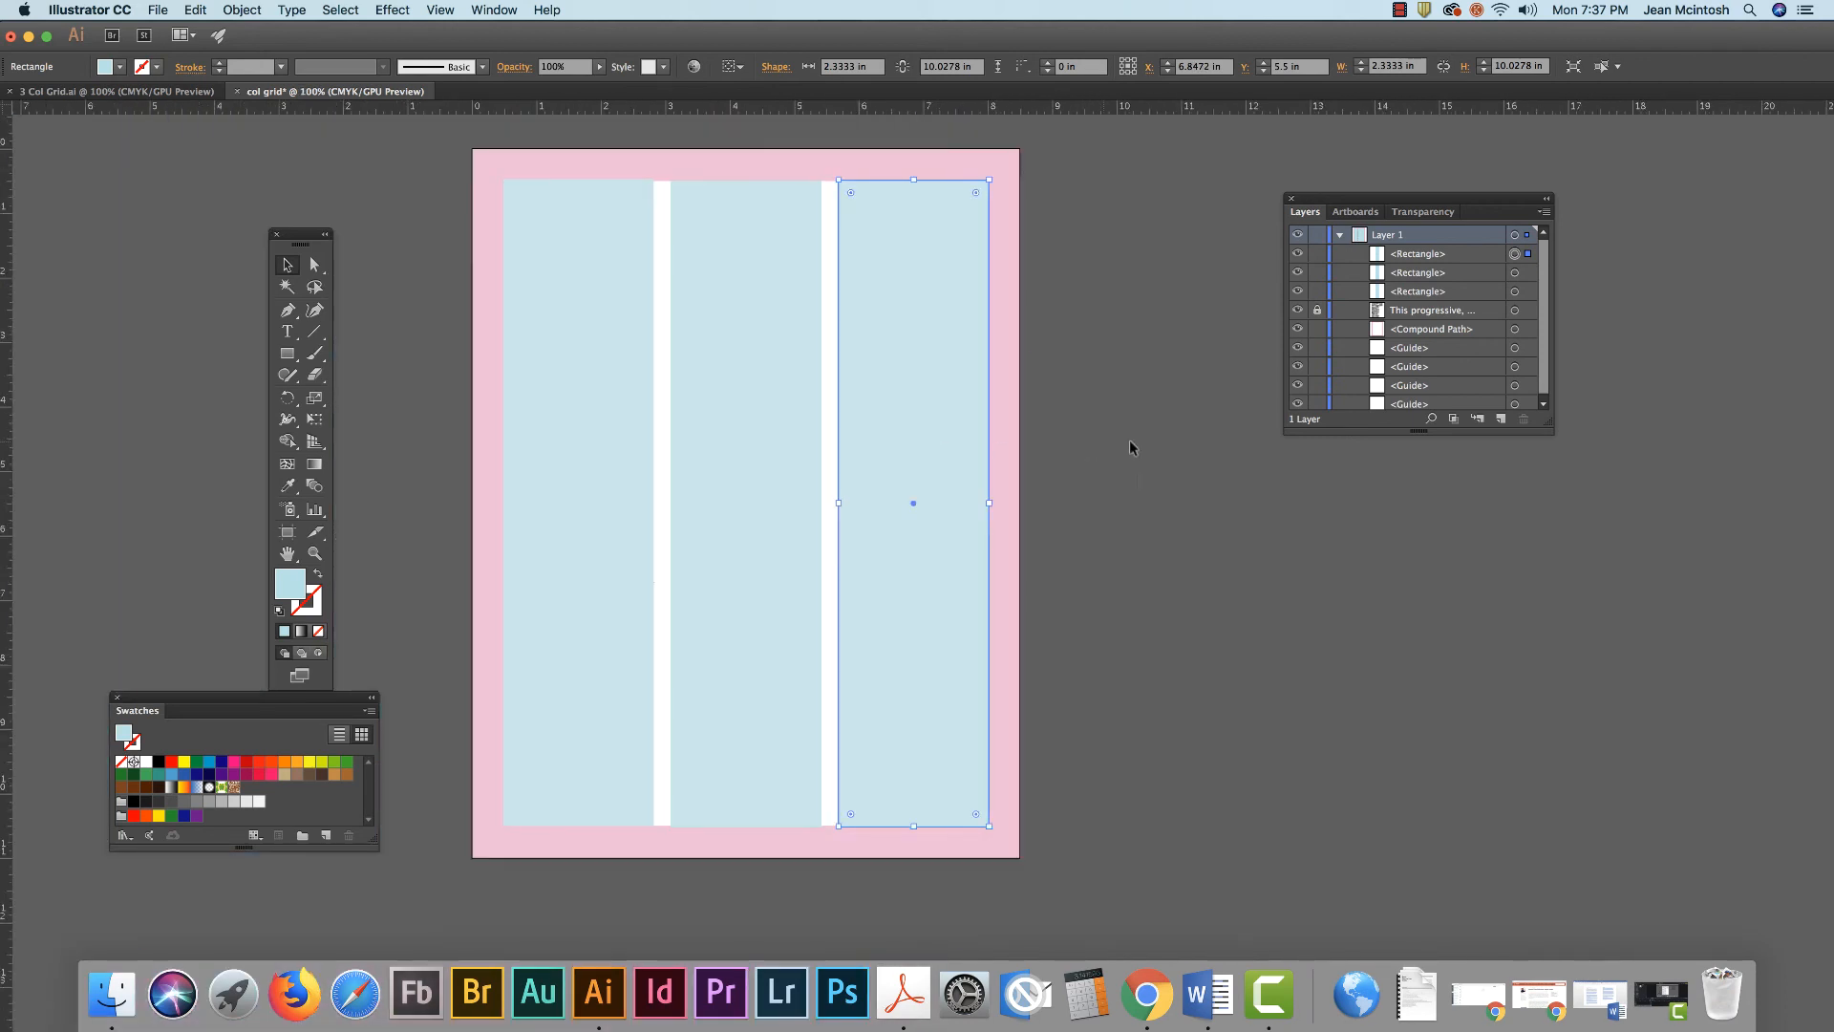
{"action": "left_click", "coordinate": [1189, 424]}
Widen the third column rectangle to about 2.35 in by extending its left edge over the exposed text.
{"action": "left_click", "coordinate": [931, 369]}
{"action": "left_click_drag", "start_coordinate": [839, 503], "coordinate": [837, 504]}
{"action": "key", "text": "super+equal"}
{"action": "key", "text": "super+equal"}
{"action": "key", "text": "super+equal"}
{"action": "key", "text": "super+equal"}
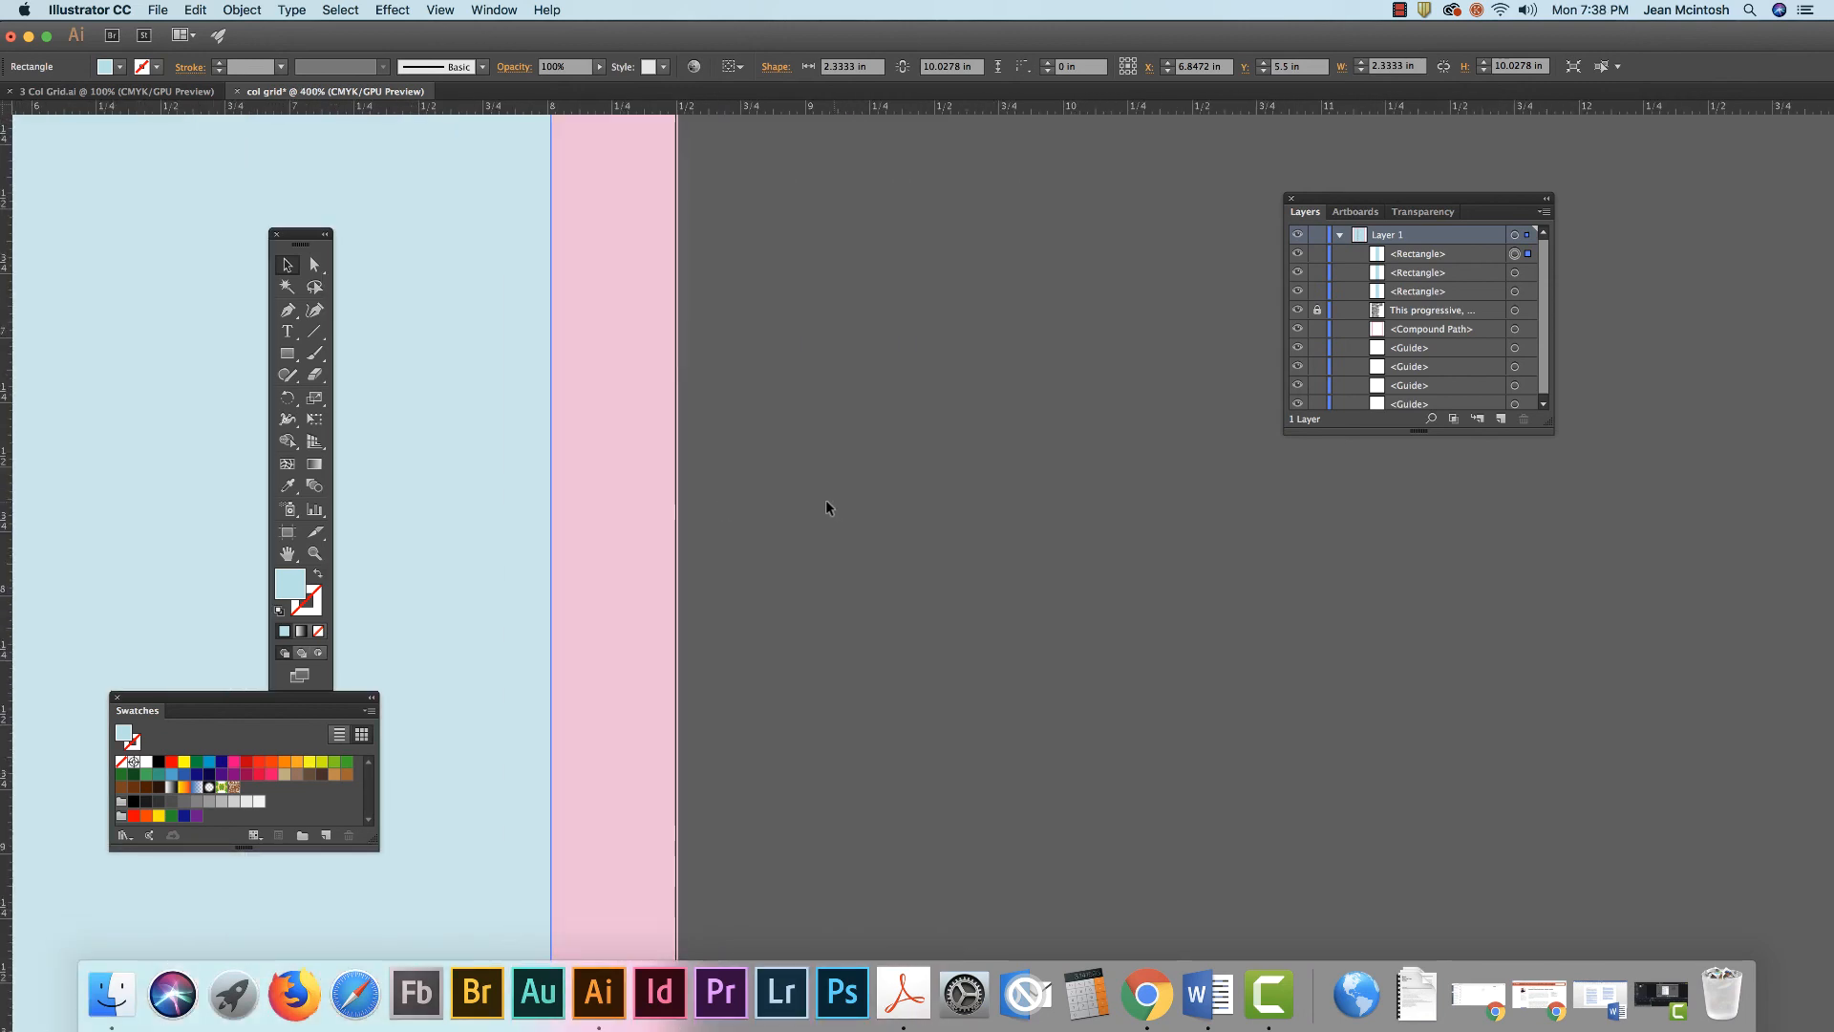
{"action": "left_click_drag", "start_coordinate": [481, 501], "coordinate": [1122, 524]}
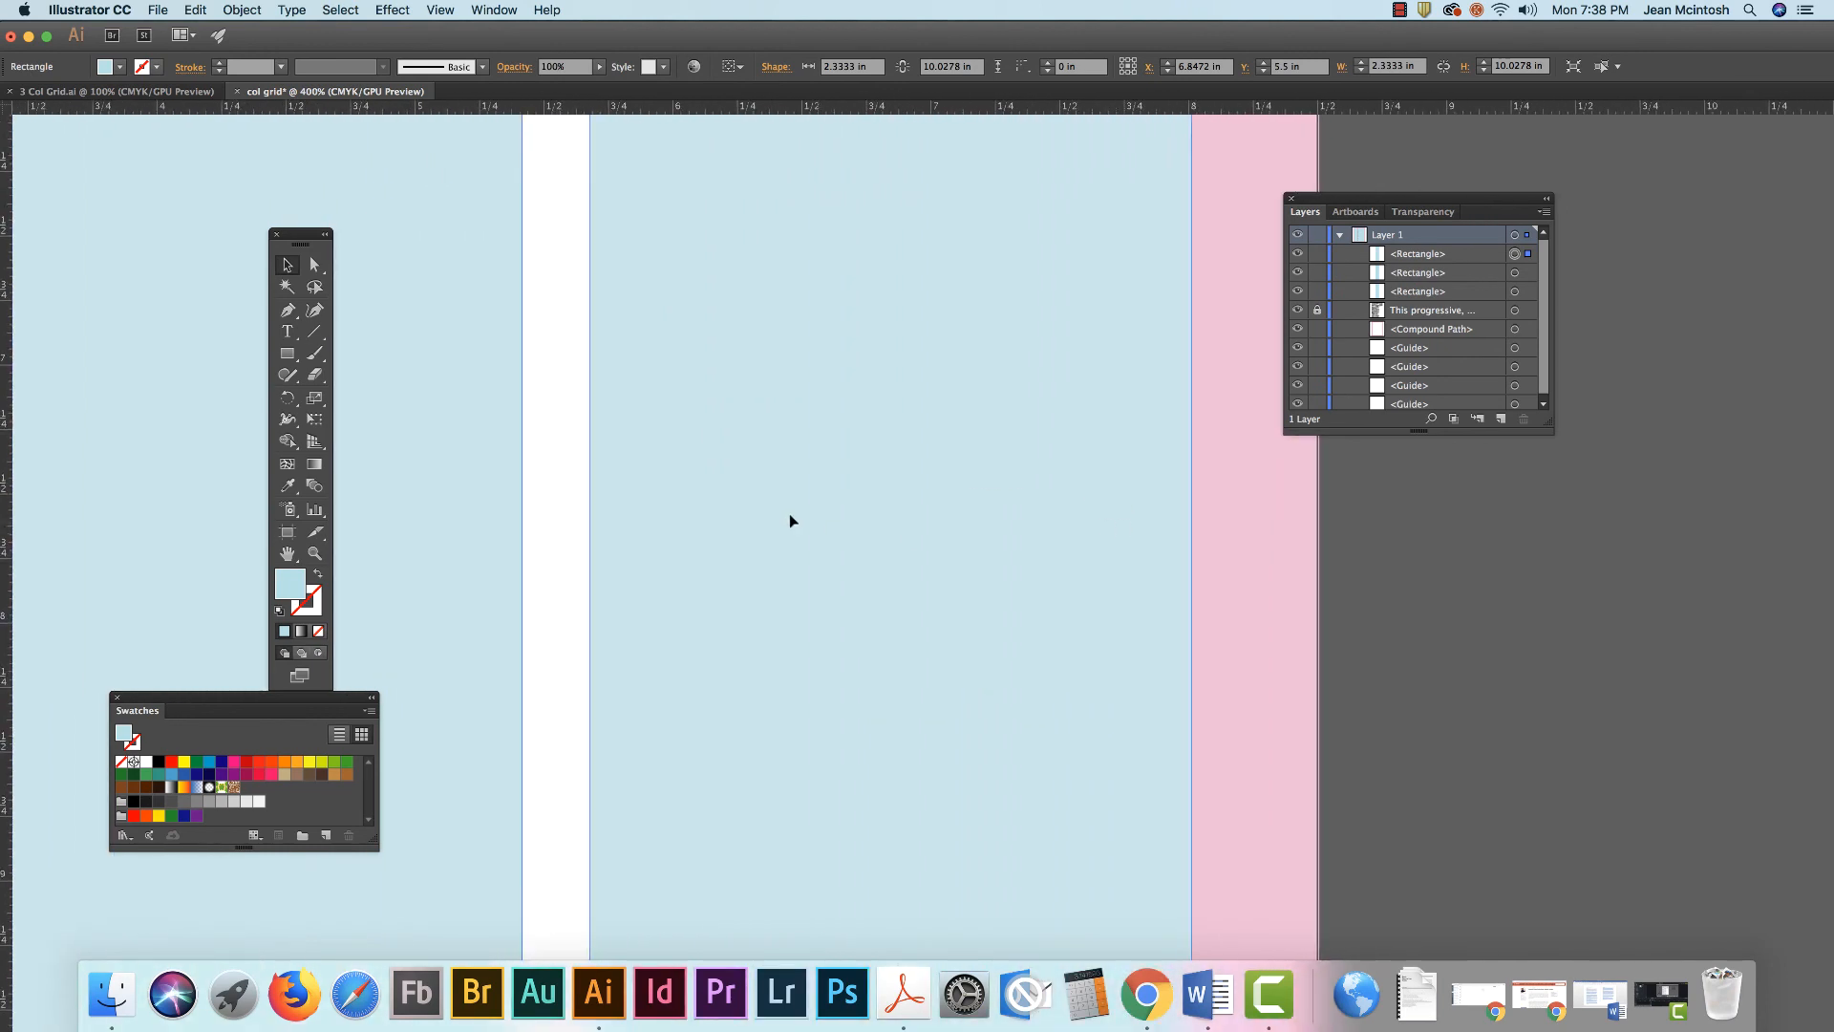
{"action": "left_click_drag", "start_coordinate": [712, 477], "coordinate": [727, 775]}
{"action": "left_click_drag", "start_coordinate": [700, 390], "coordinate": [731, 897]}
{"action": "left_click_drag", "start_coordinate": [738, 431], "coordinate": [728, 954]}
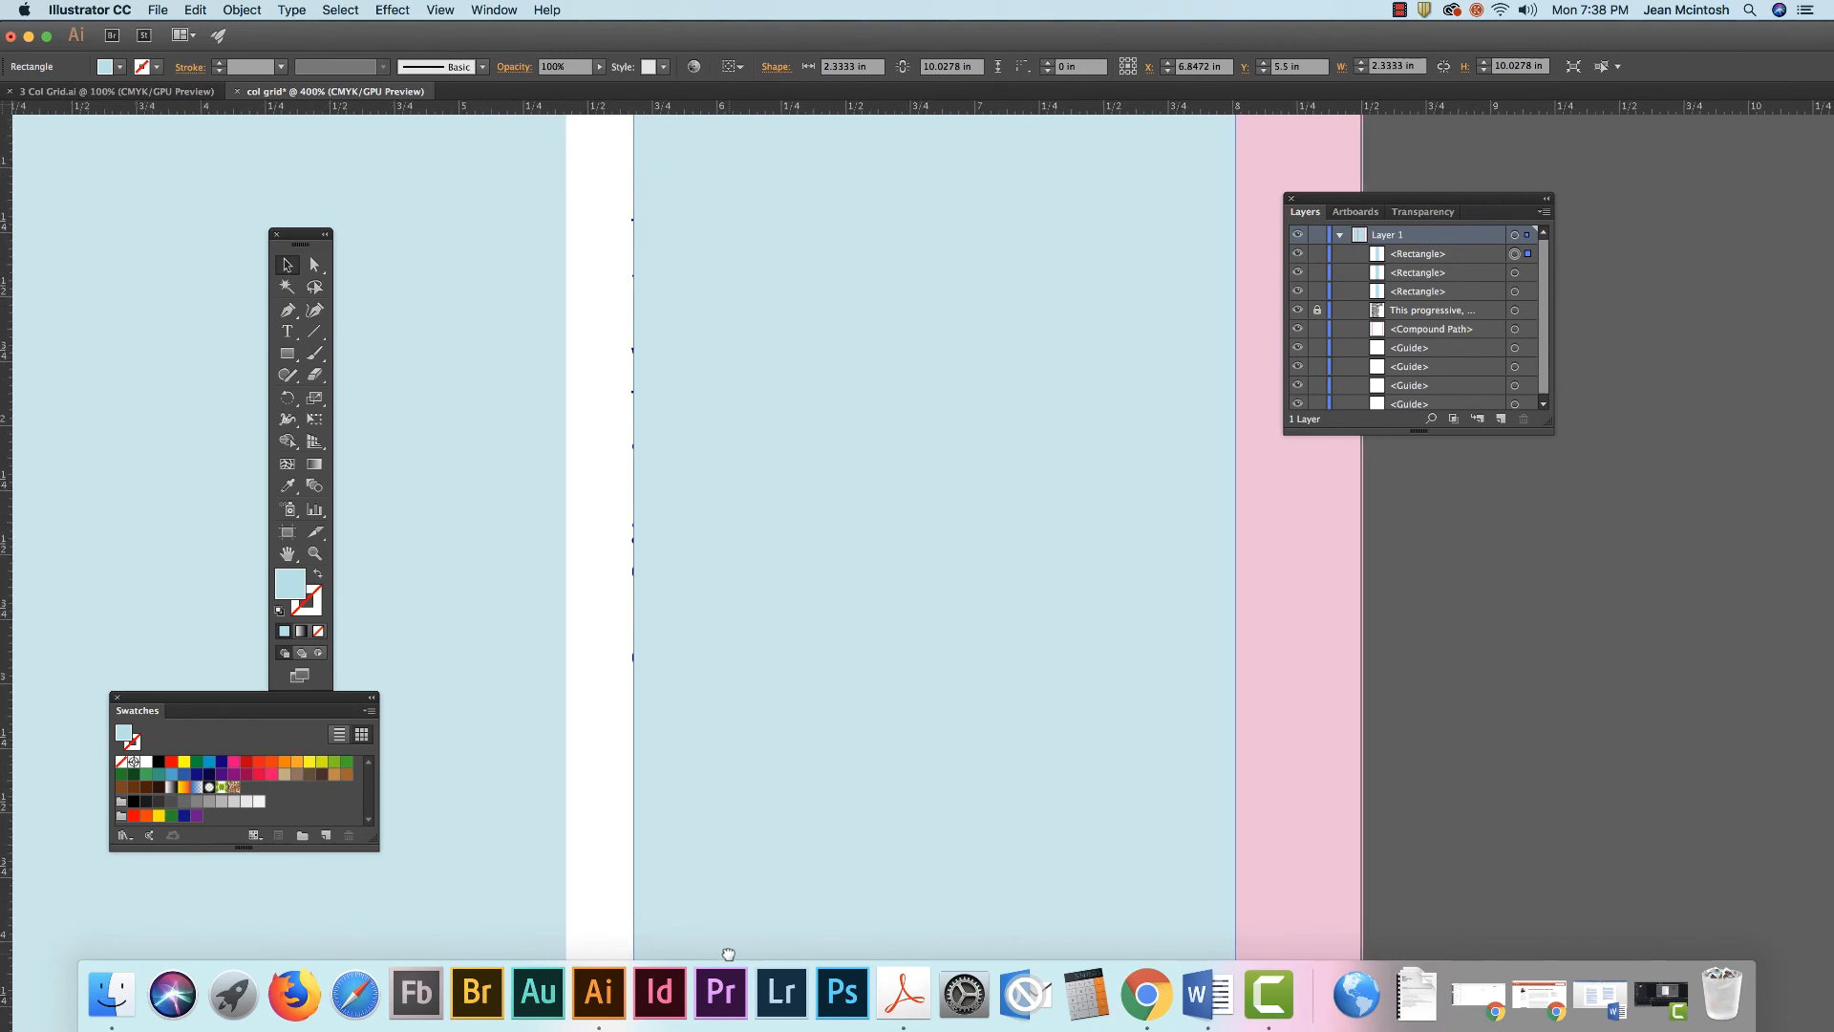
{"action": "key", "text": "super+minus"}
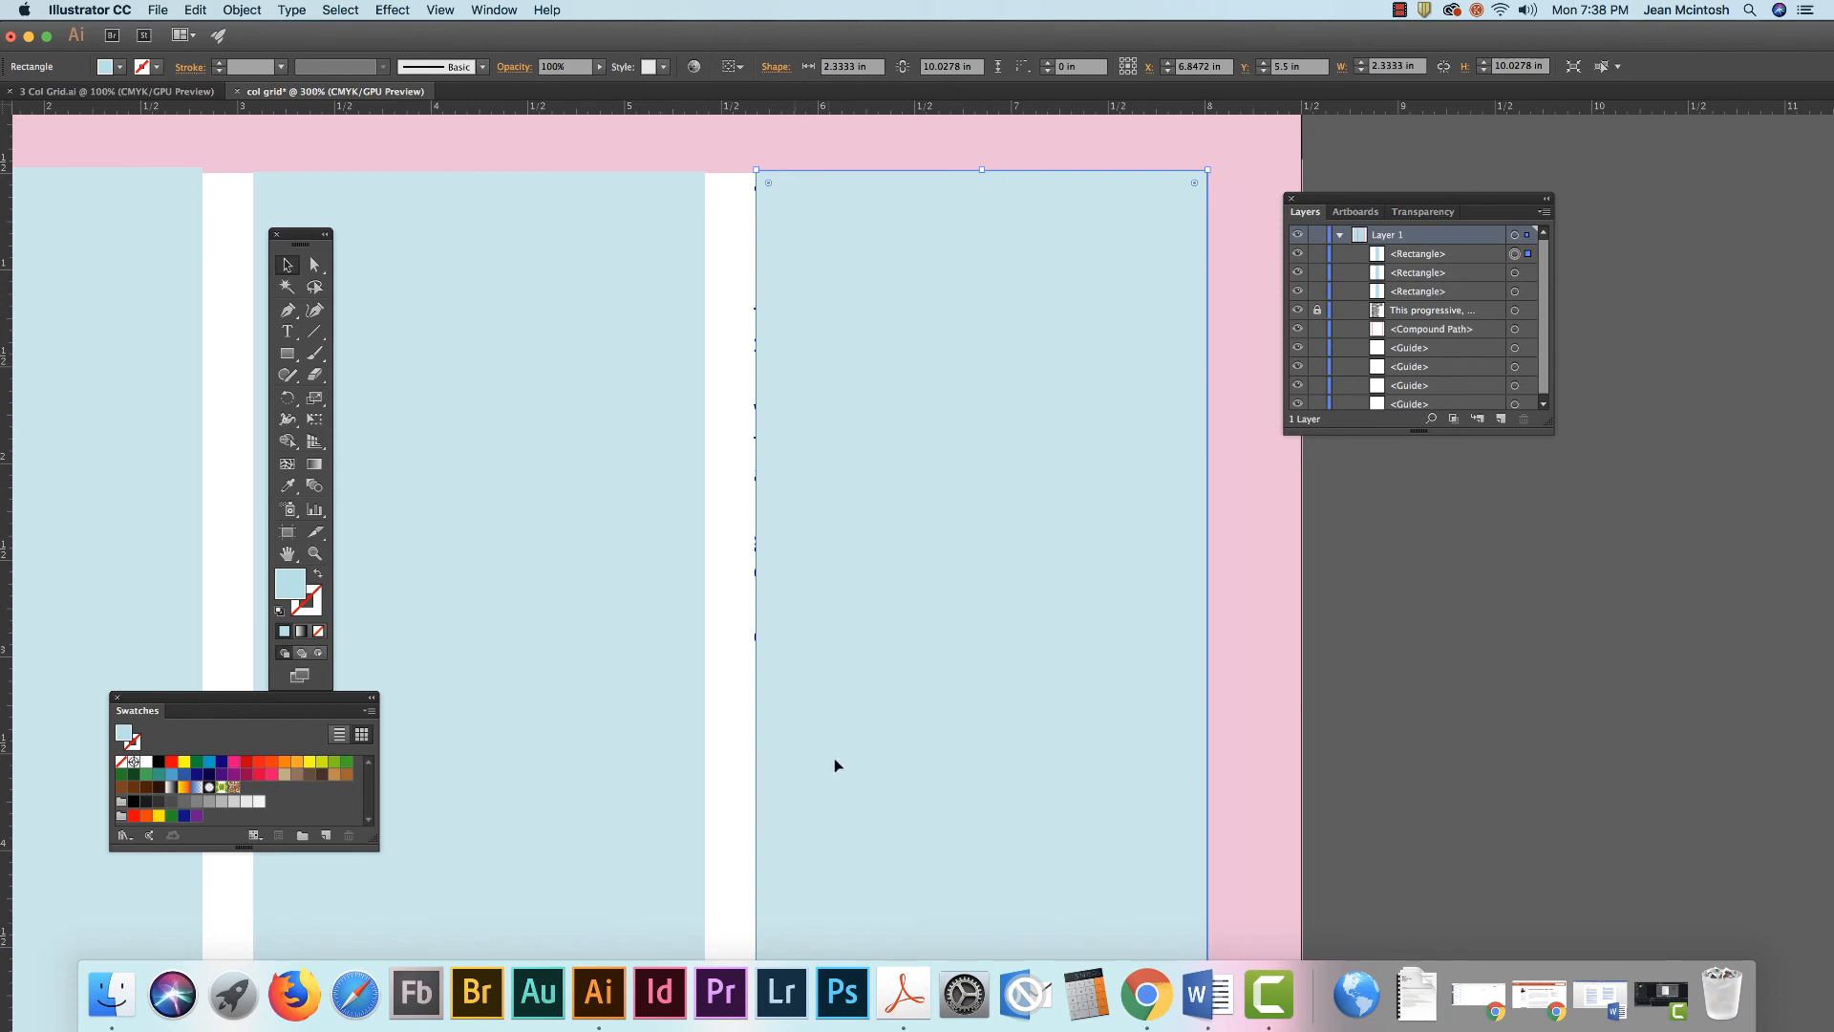
{"action": "left_click_drag", "start_coordinate": [834, 765], "coordinate": [802, 708]}
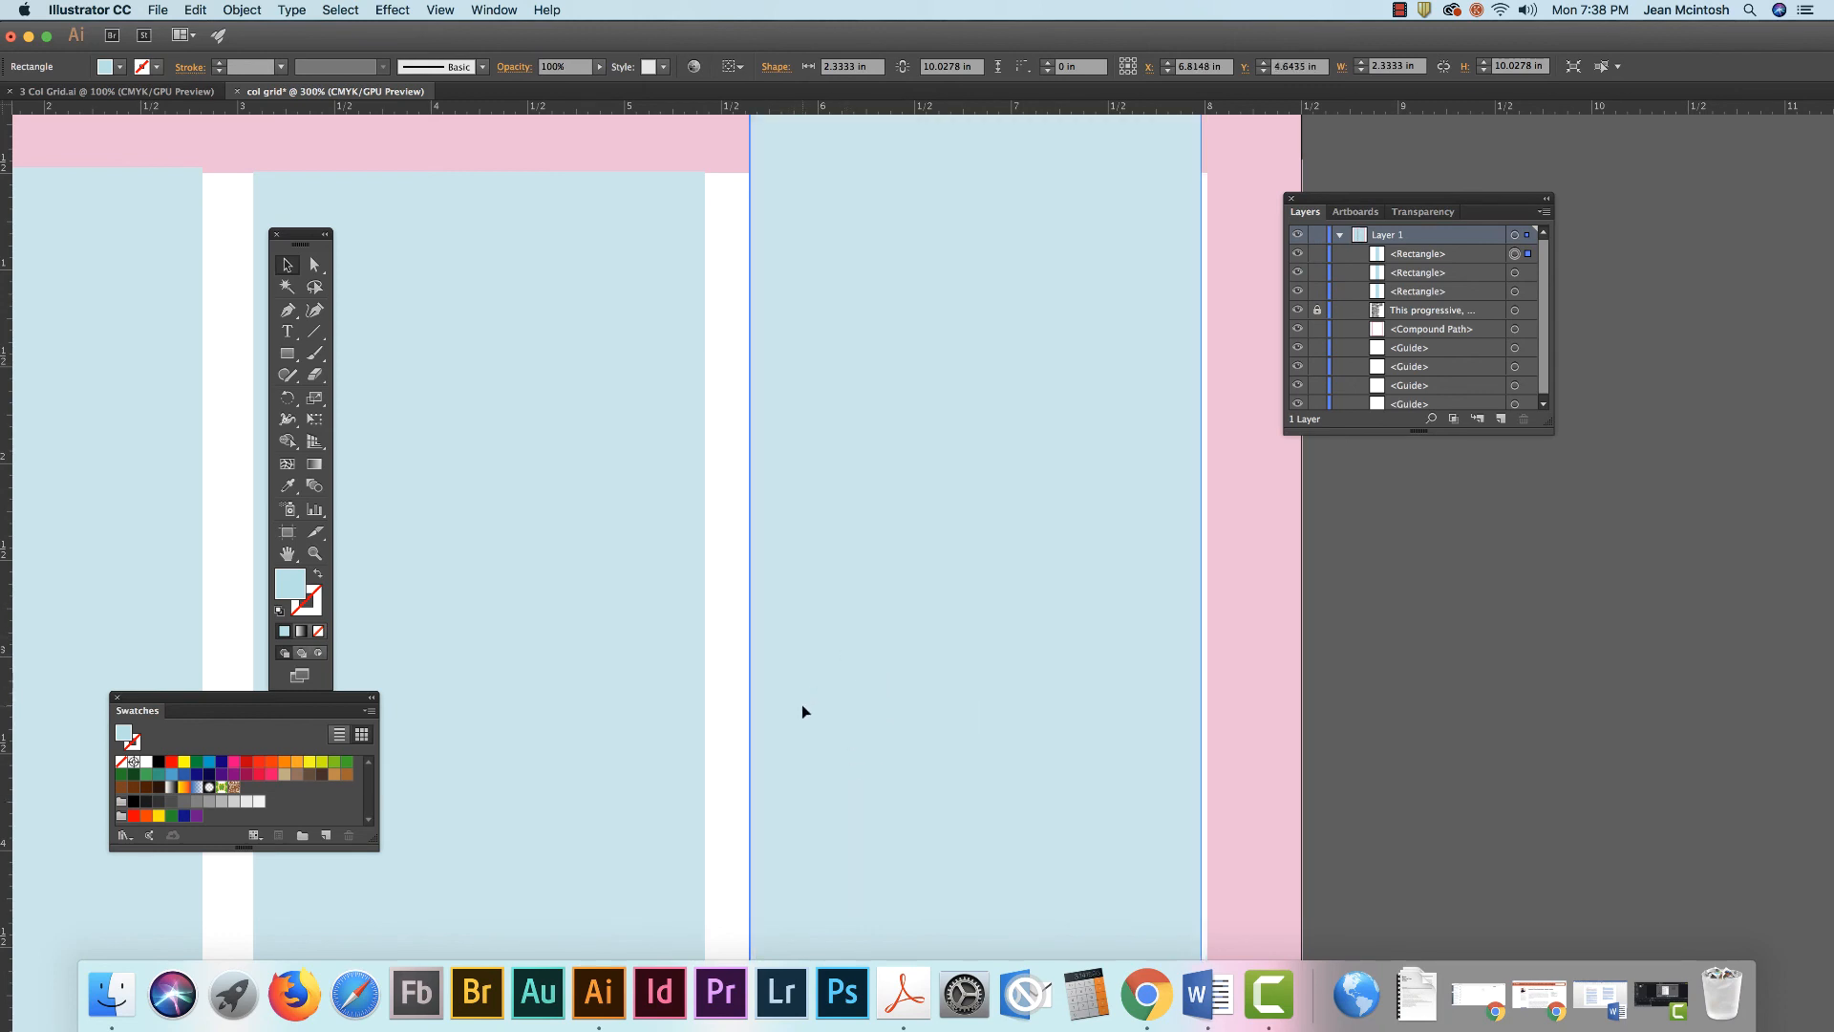
{"action": "key", "text": "super+z"}
{"action": "left_click_drag", "start_coordinate": [663, 675], "coordinate": [649, 413]}
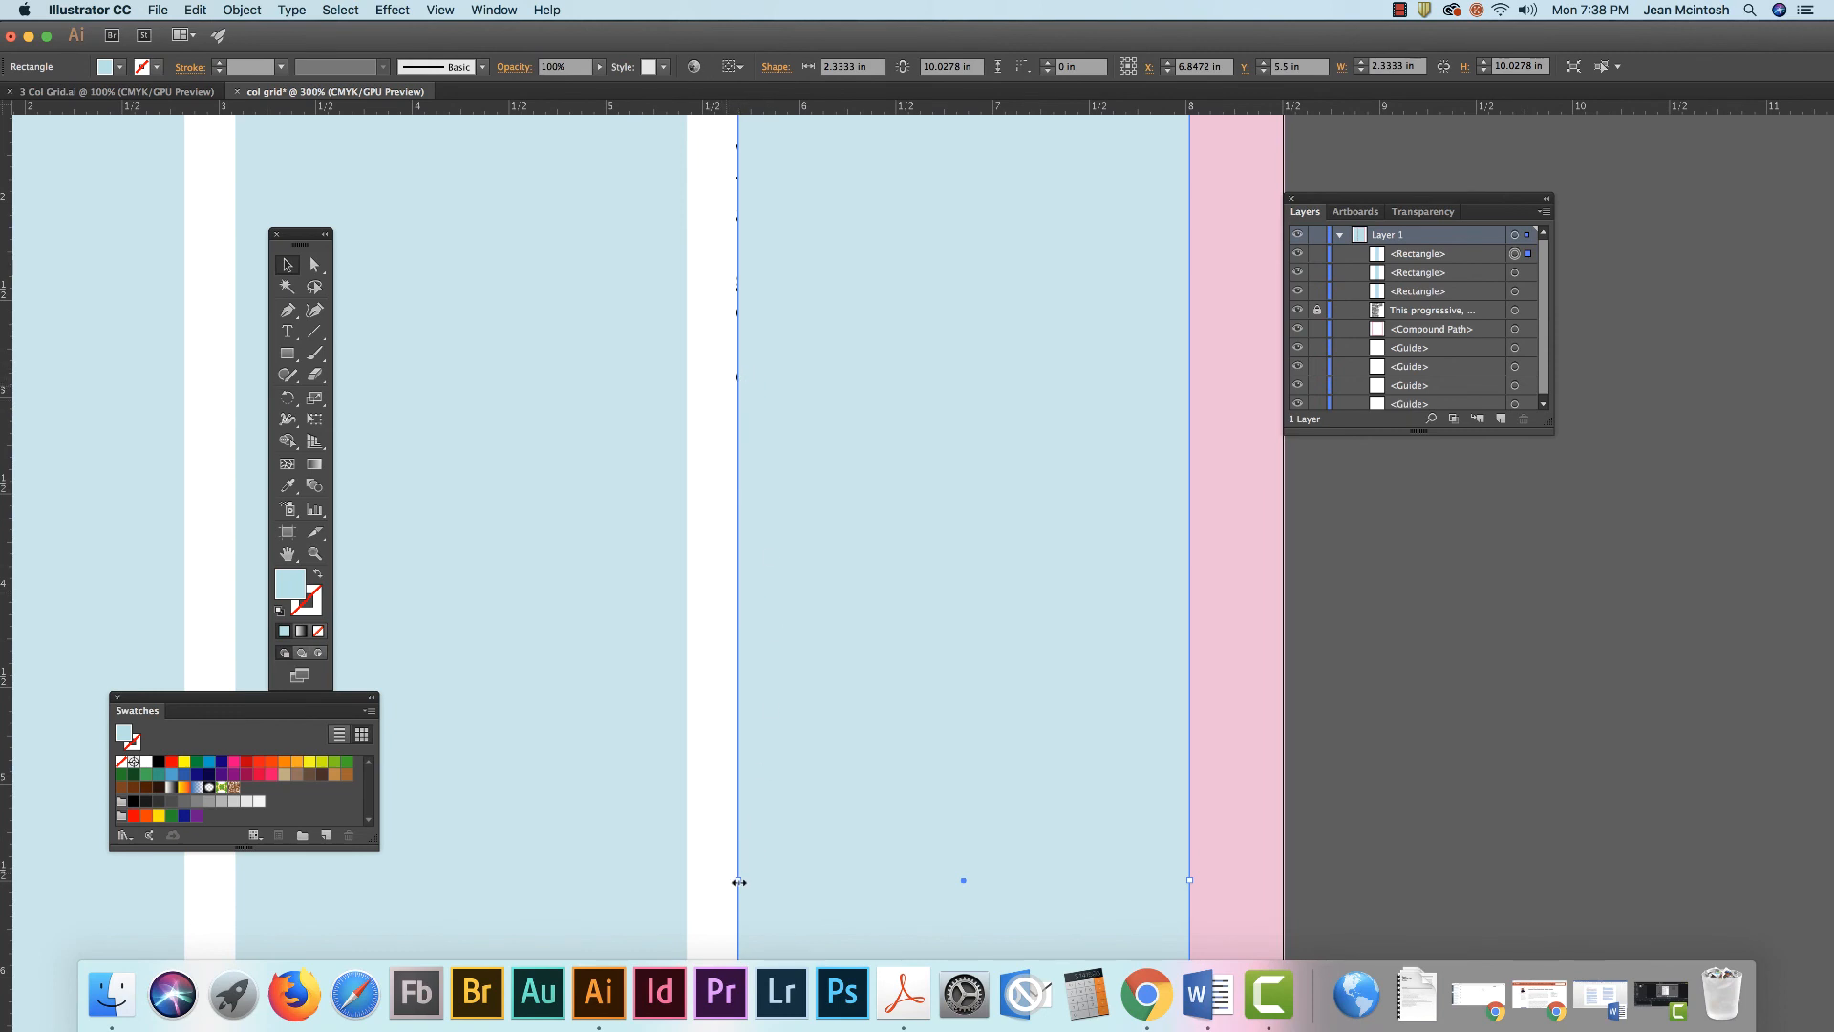
{"action": "left_click_drag", "start_coordinate": [739, 882], "coordinate": [735, 882]}
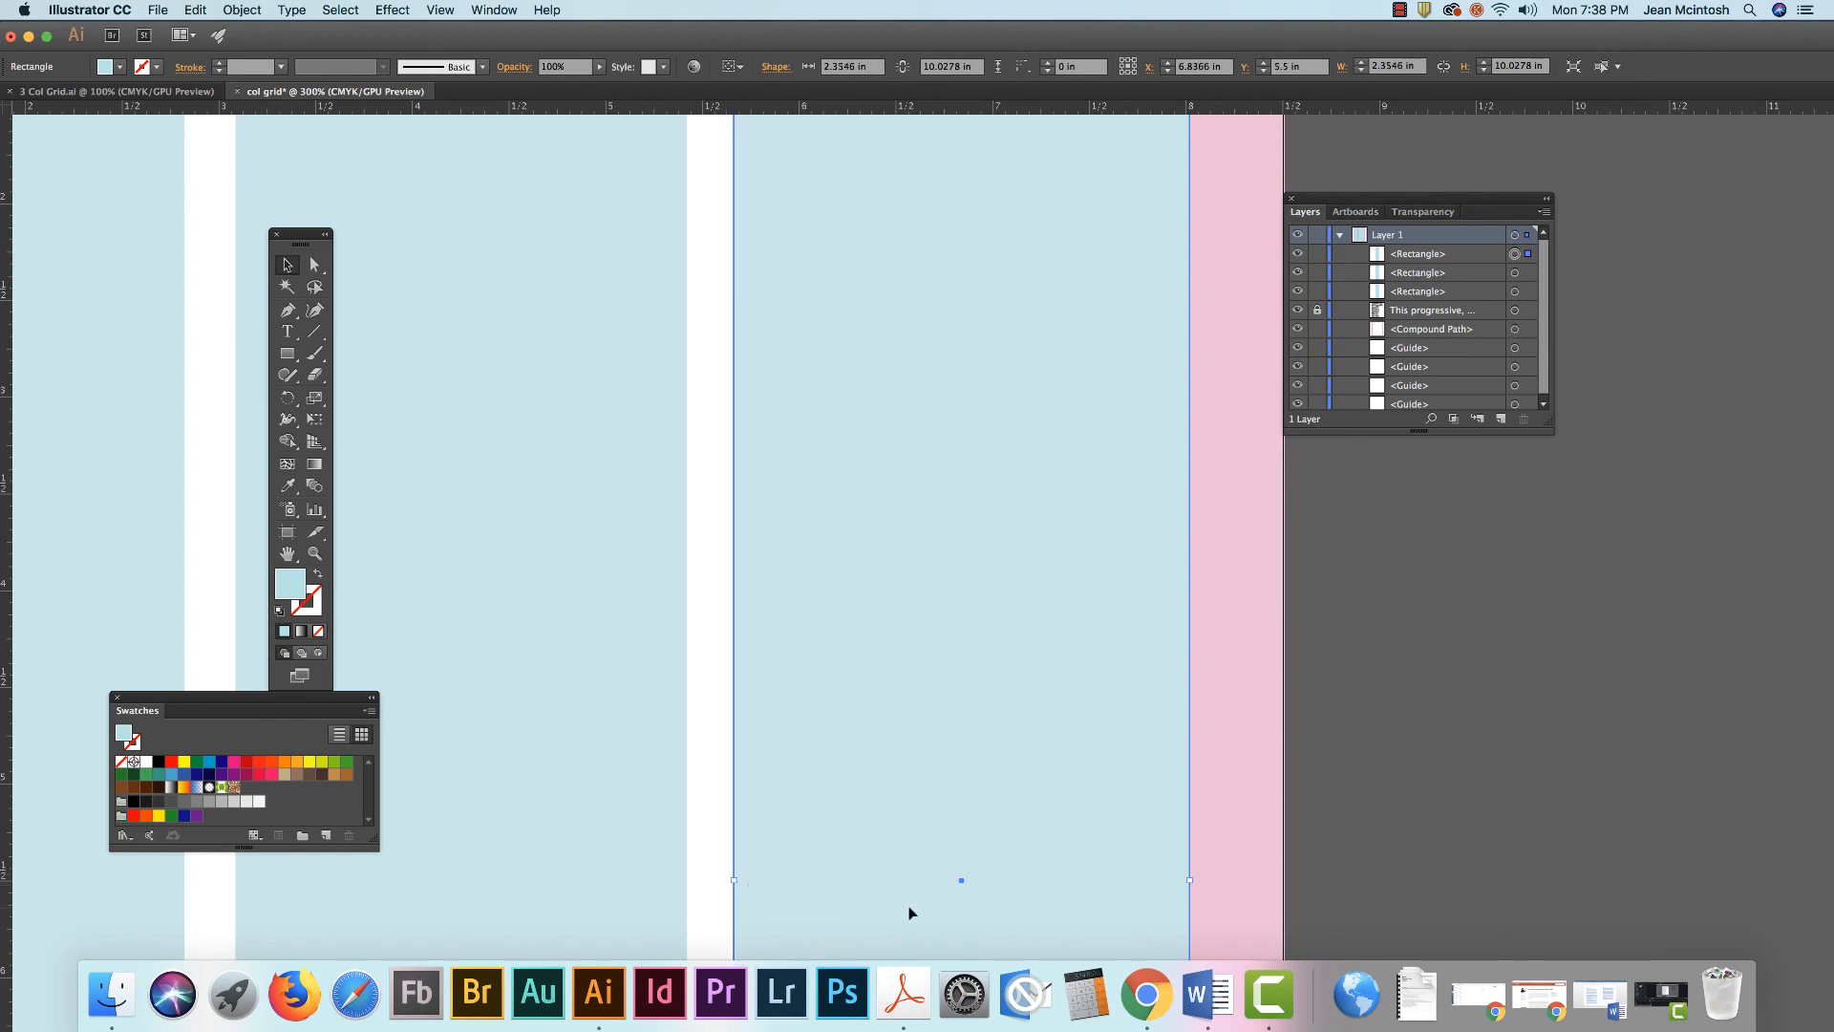
{"action": "key", "text": "super+minus"}
{"action": "key", "text": "super+minus"}
{"action": "key", "text": "super+minus"}
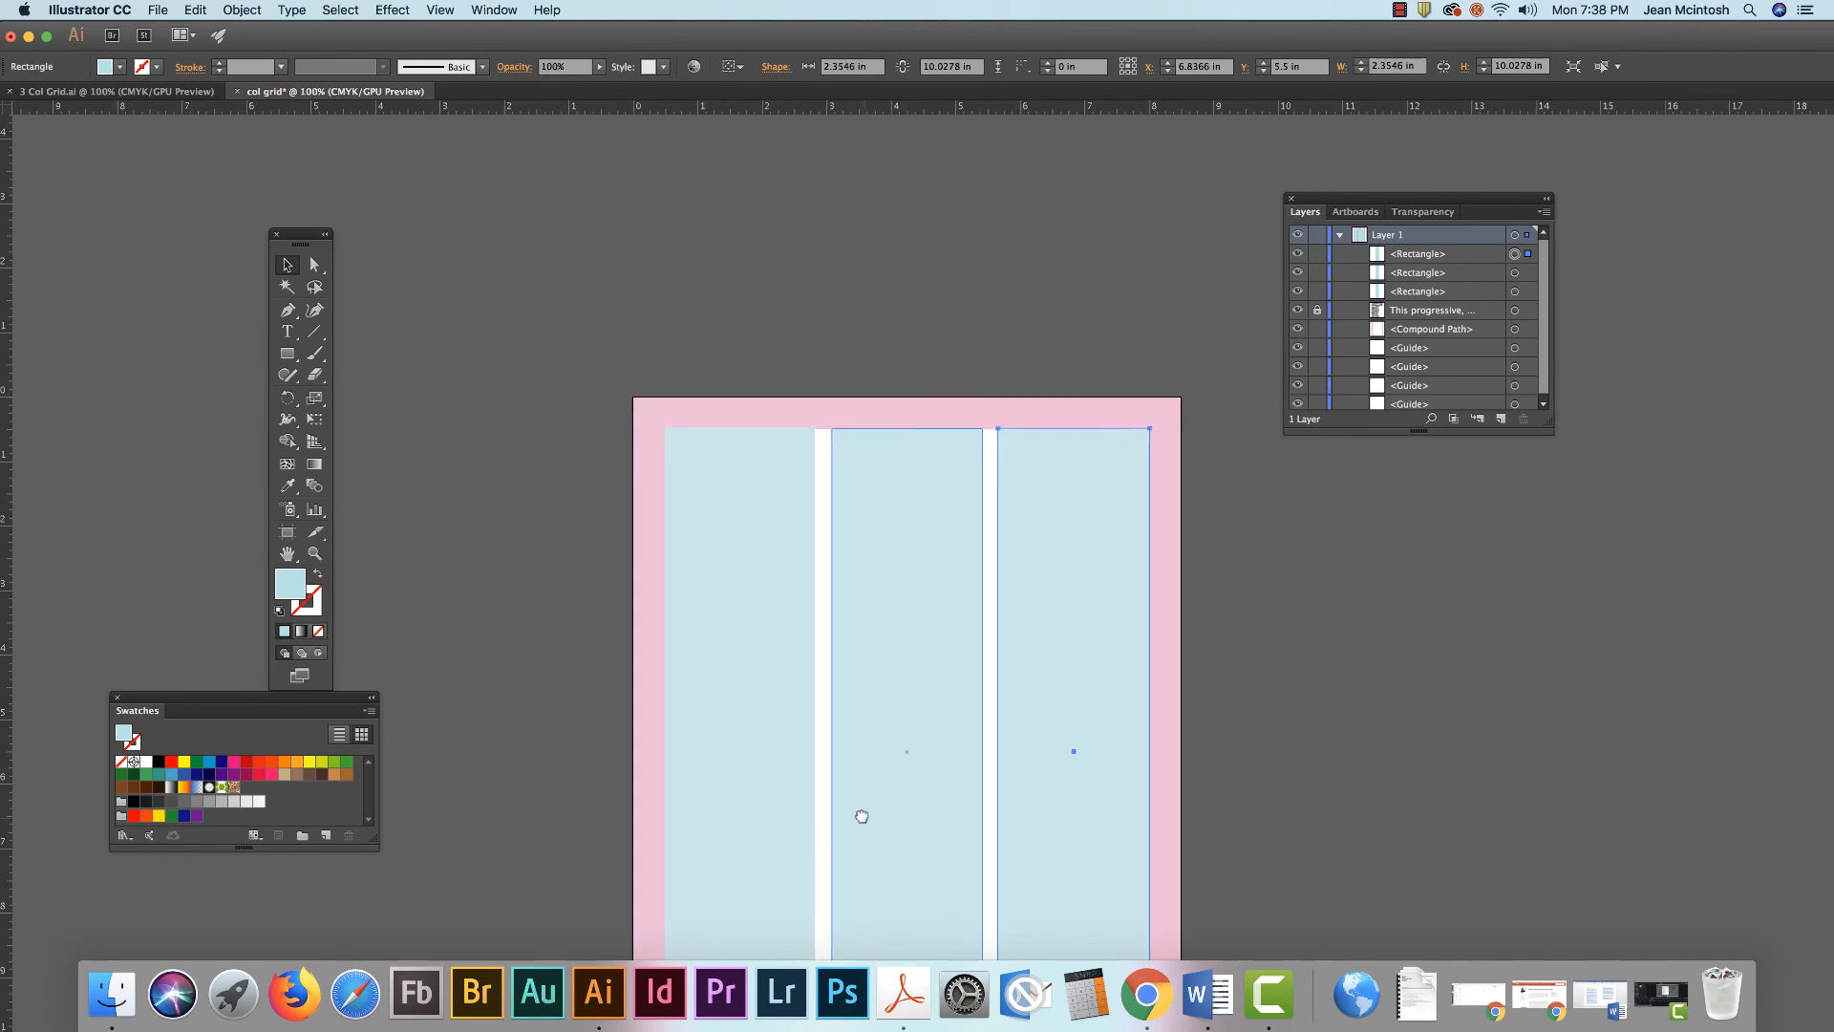
{"action": "left_click_drag", "start_coordinate": [861, 820], "coordinate": [770, 623]}
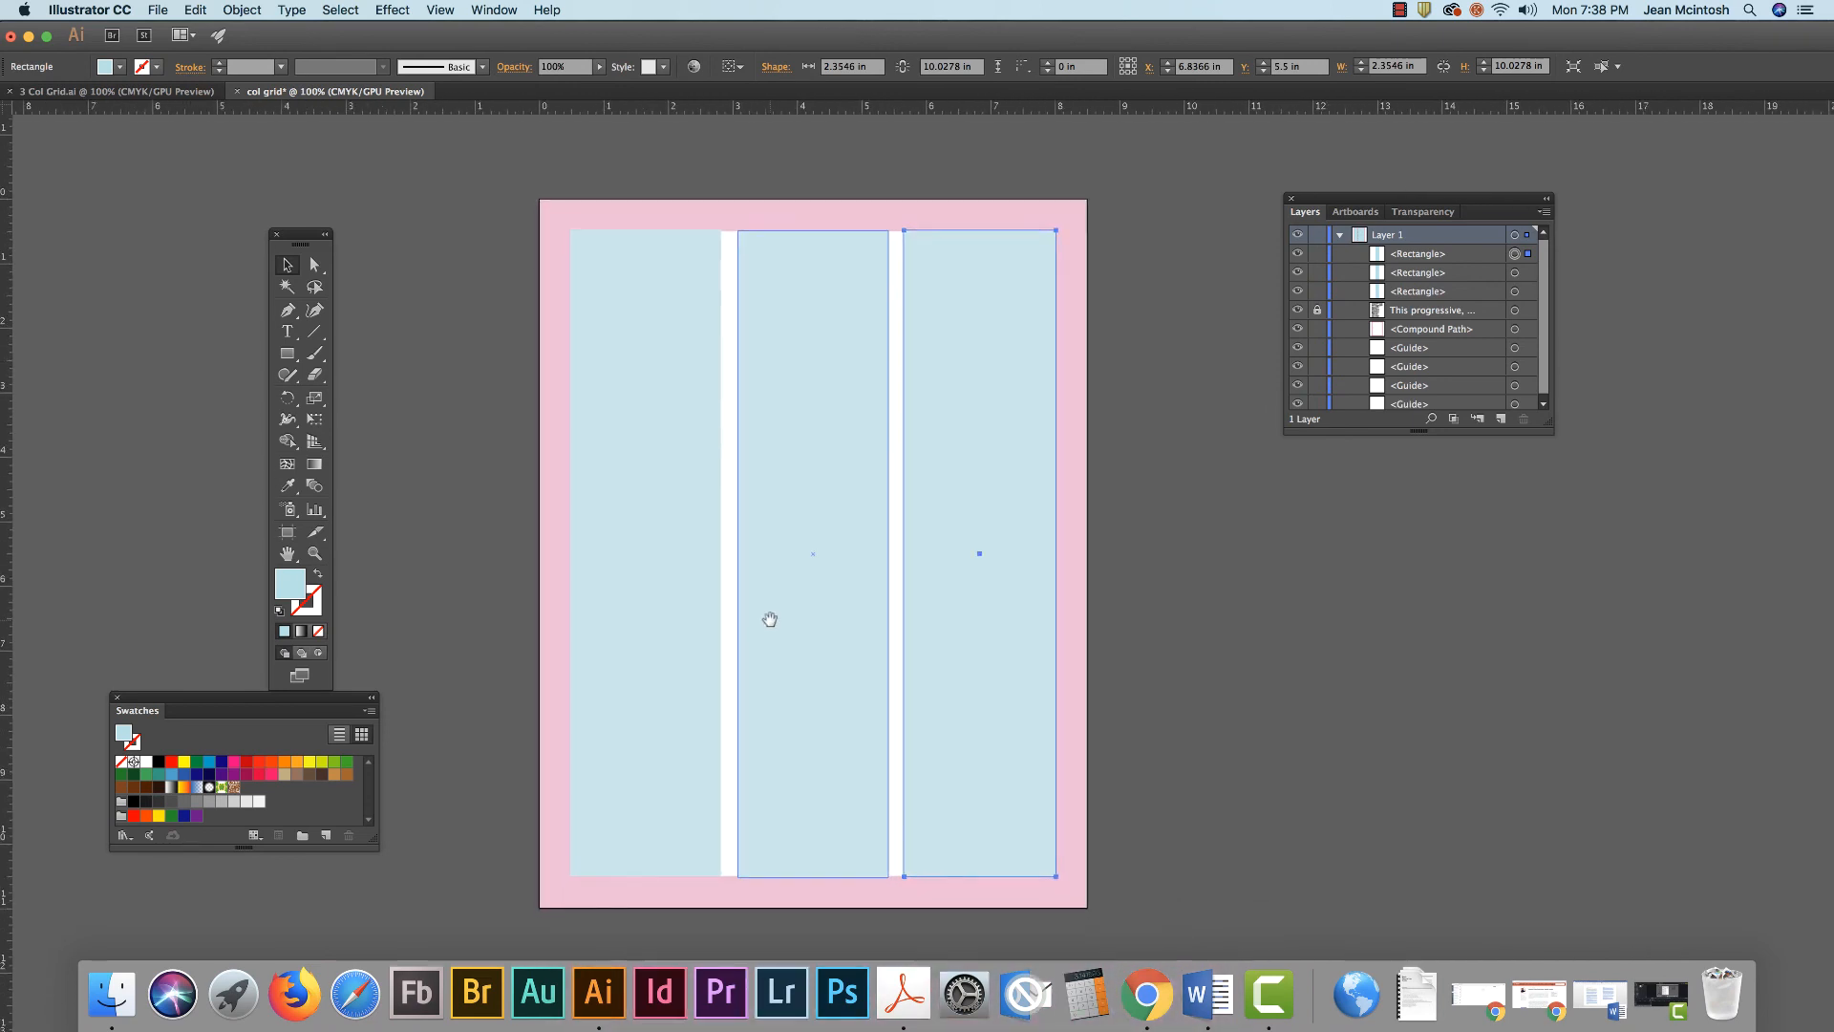
Lower the first column rectangle's top edge slightly to meet the inner edge of the pink border, and deselect it.
{"action": "left_click", "coordinate": [667, 565]}
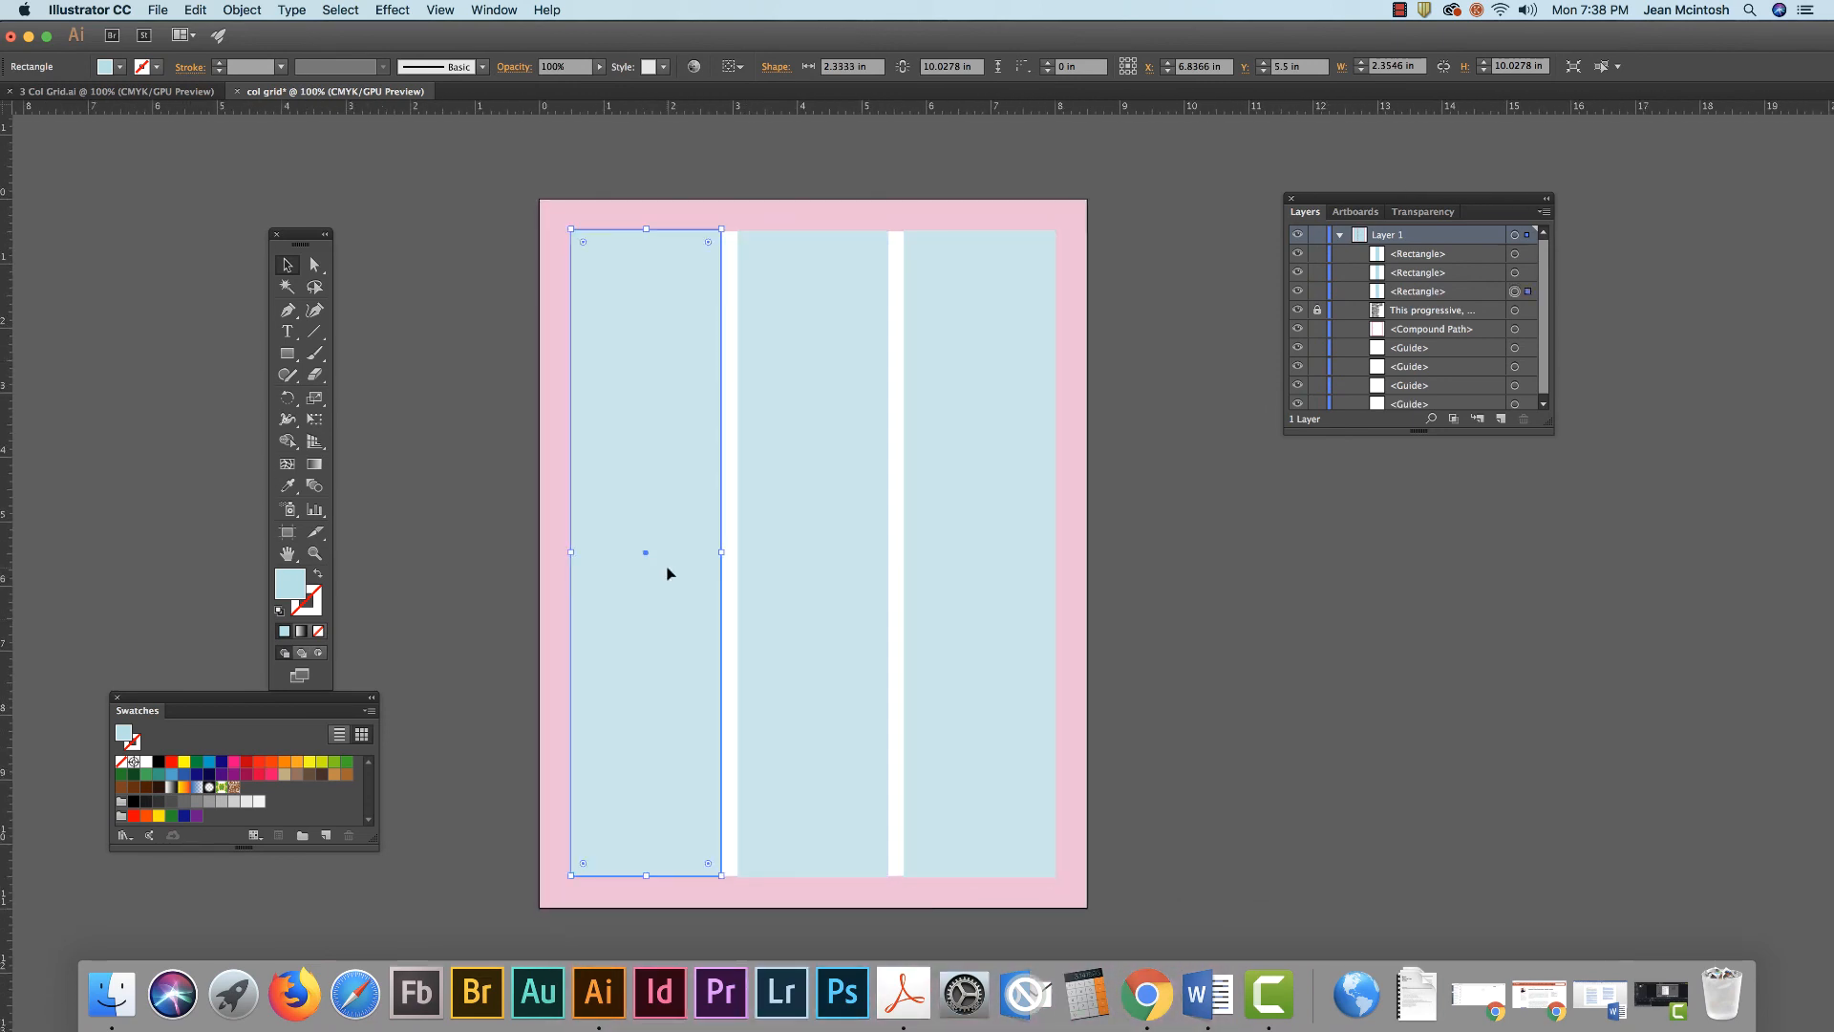
{"action": "left_click", "coordinate": [472, 554]}
{"action": "left_click", "coordinate": [668, 369]}
{"action": "left_click_drag", "start_coordinate": [644, 228], "coordinate": [645, 230]}
{"action": "left_click", "coordinate": [501, 270]}
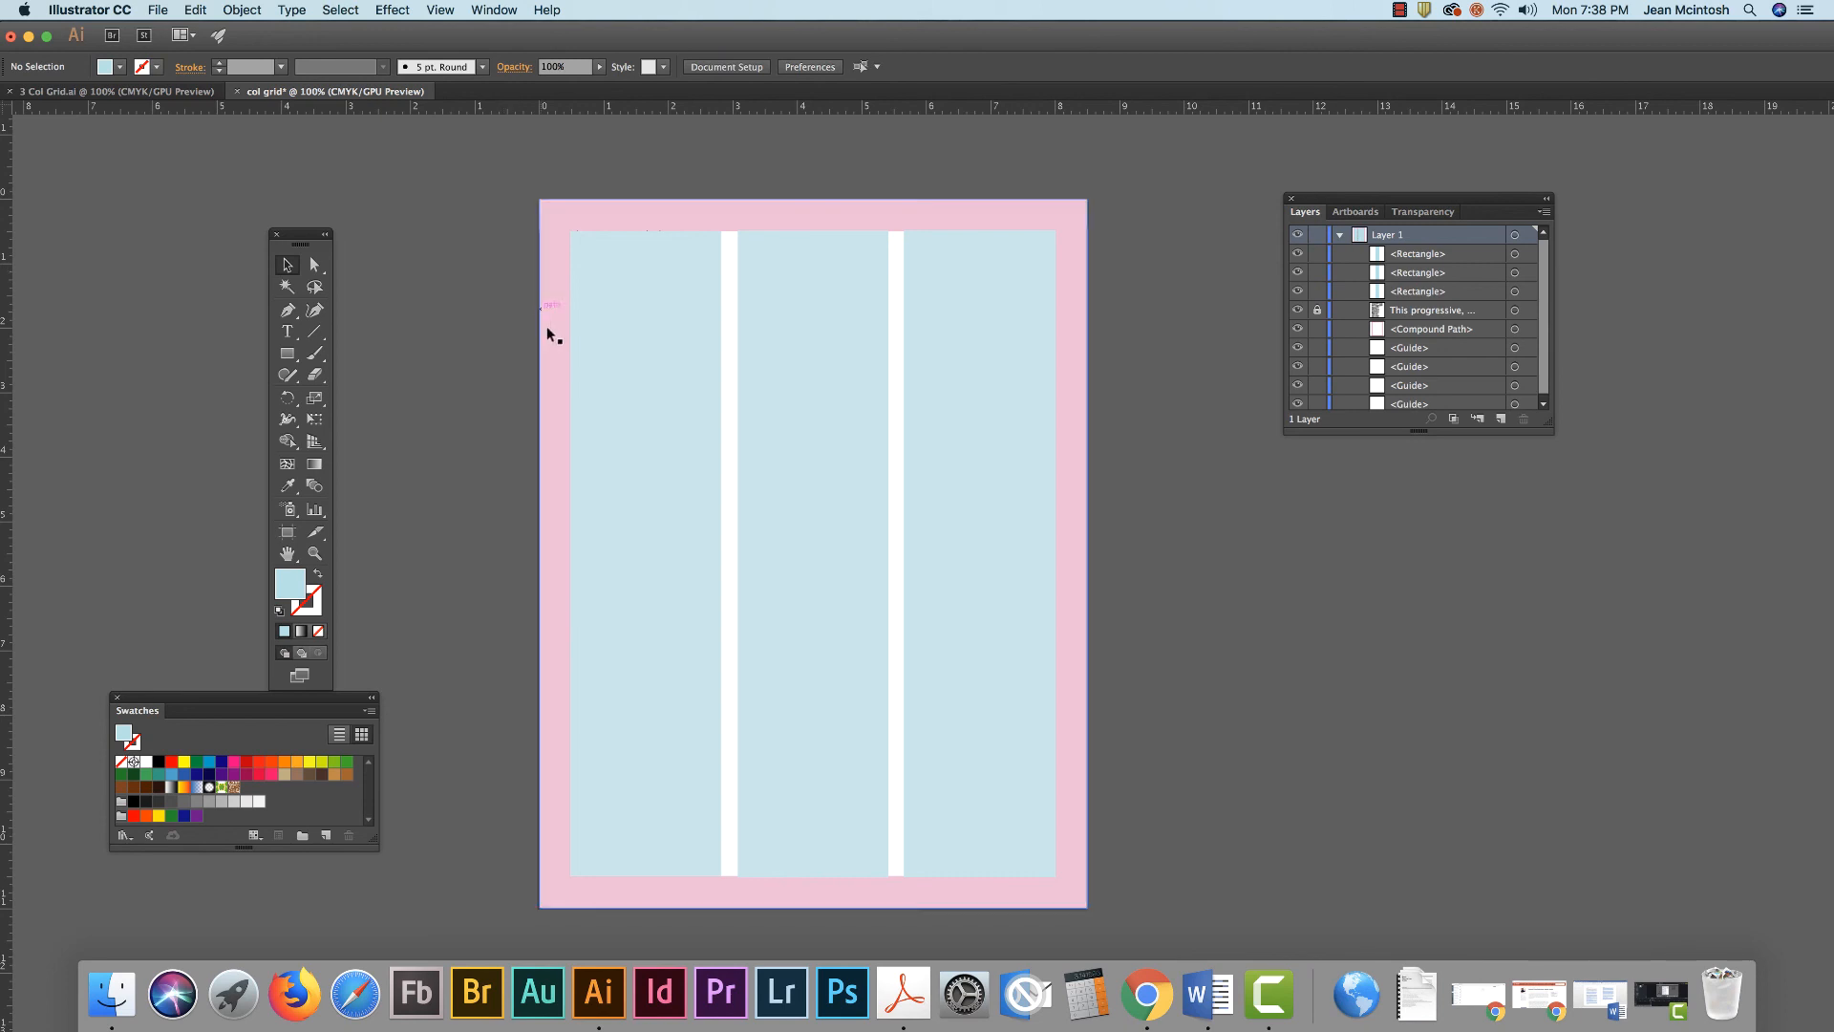
Save the document as col grid.ai in the layout video files folder, in Illustrator CC format with PDF compatibility and compression.
{"action": "left_click", "coordinate": [158, 10]}
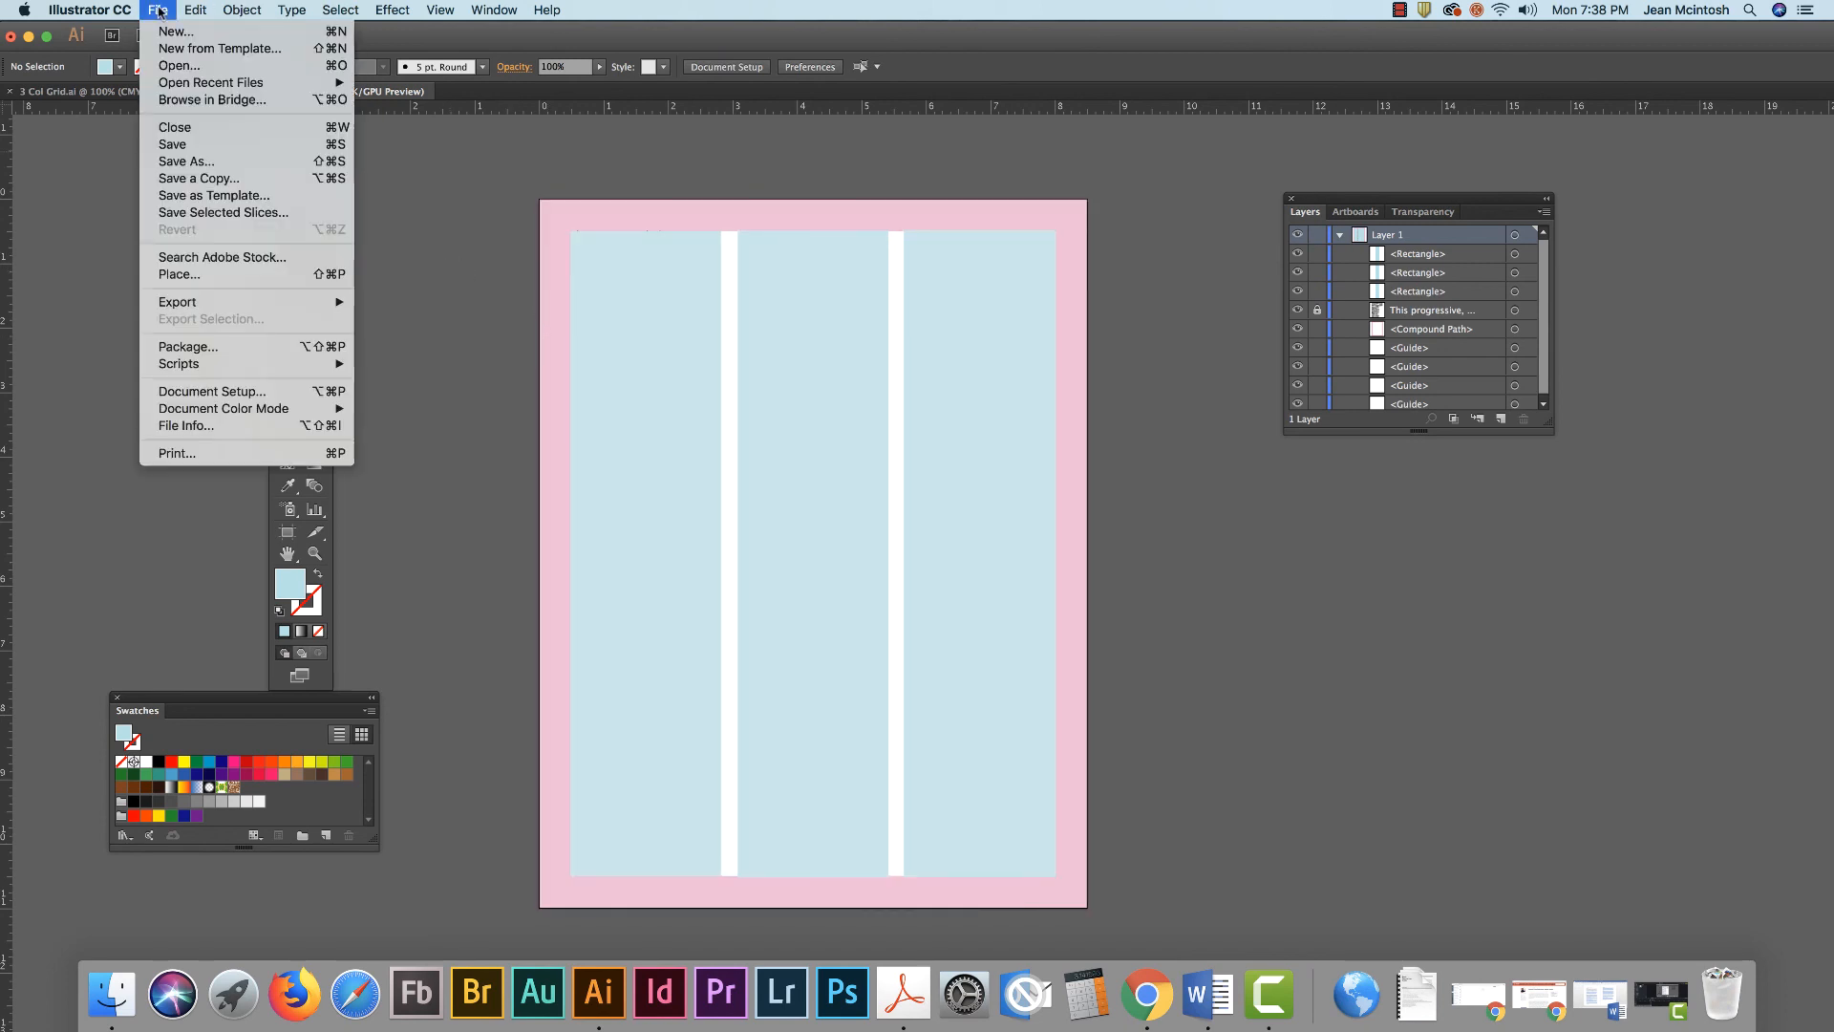
{"action": "left_click", "coordinate": [187, 161]}
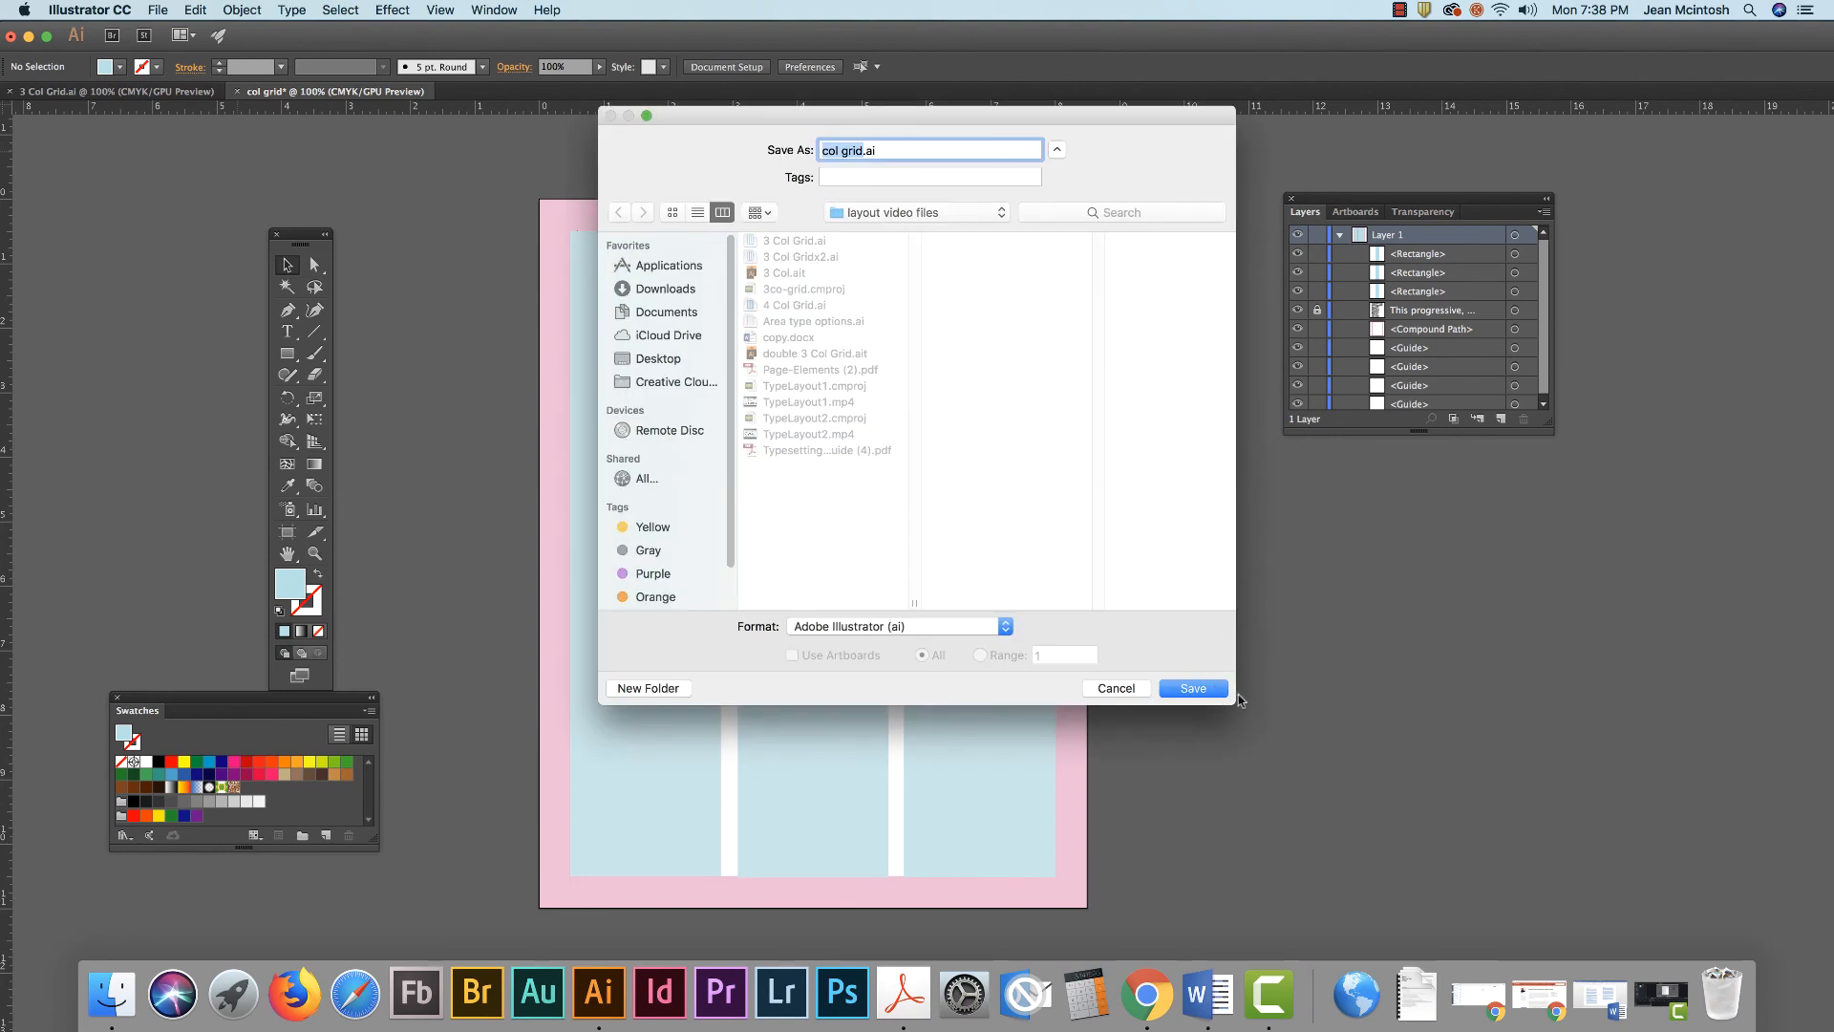
{"action": "left_click", "coordinate": [1204, 688]}
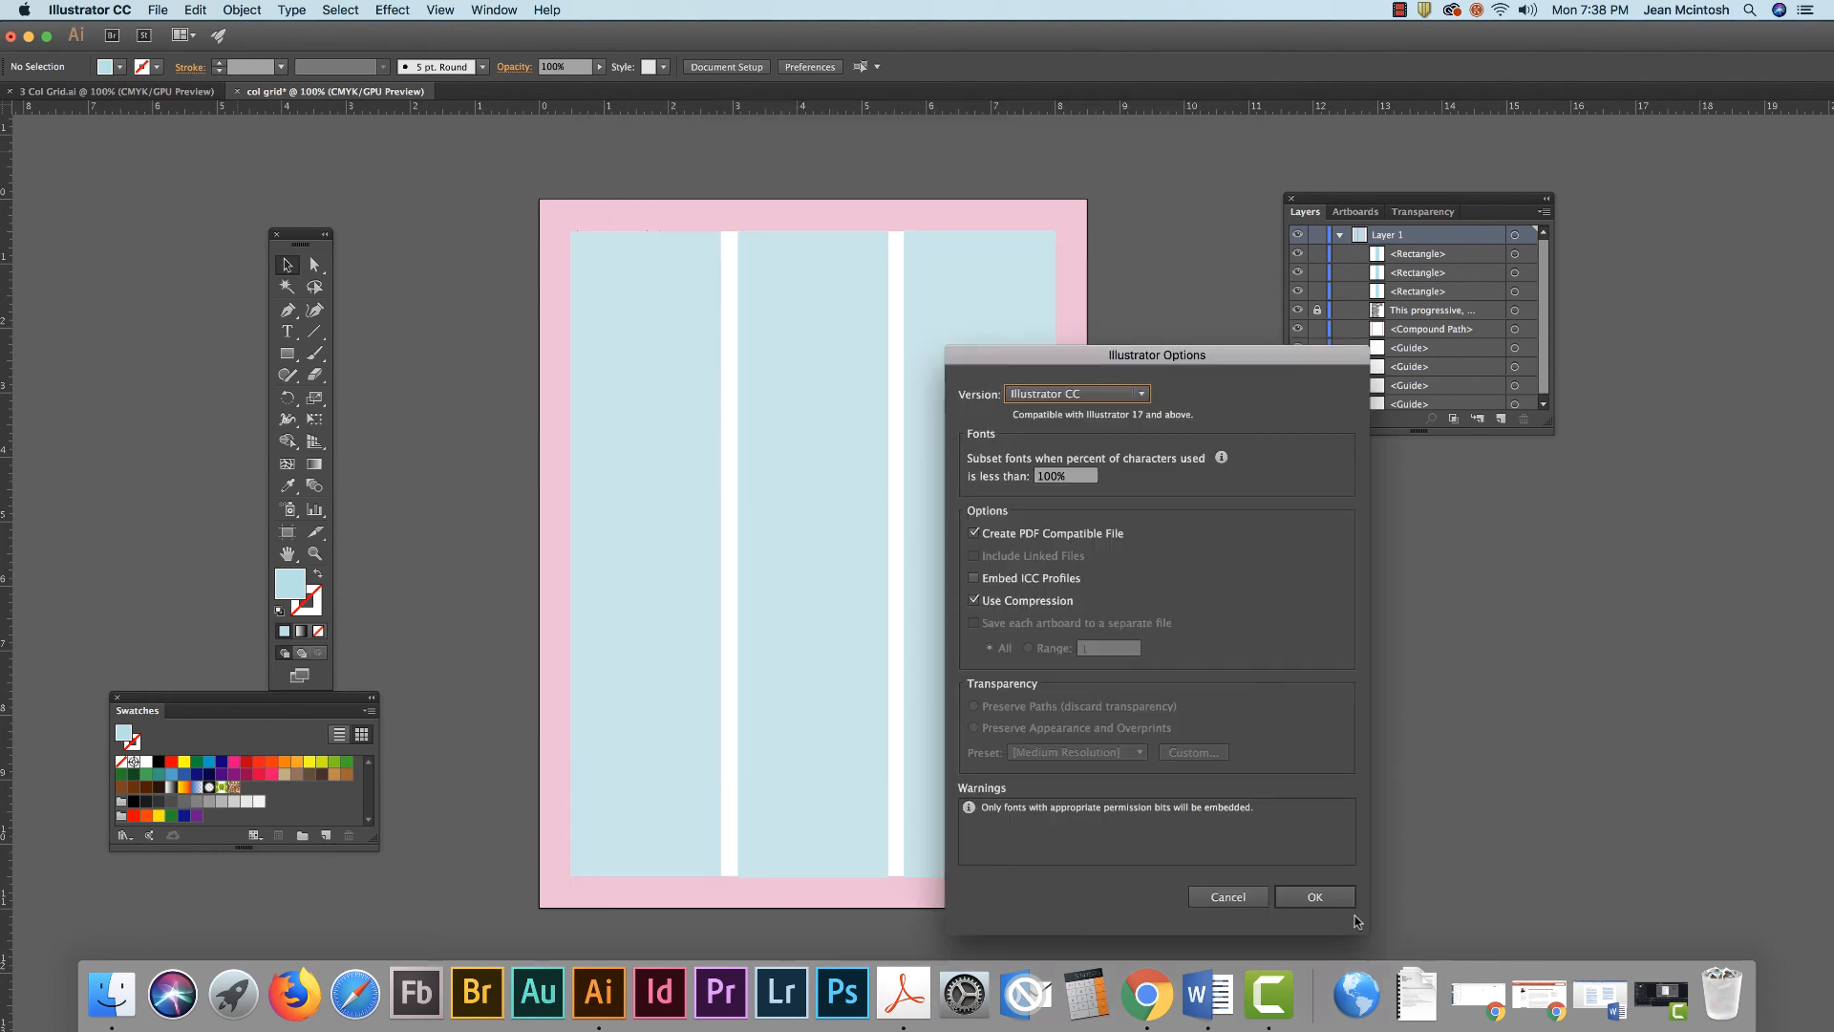
{"action": "left_click", "coordinate": [1310, 896]}
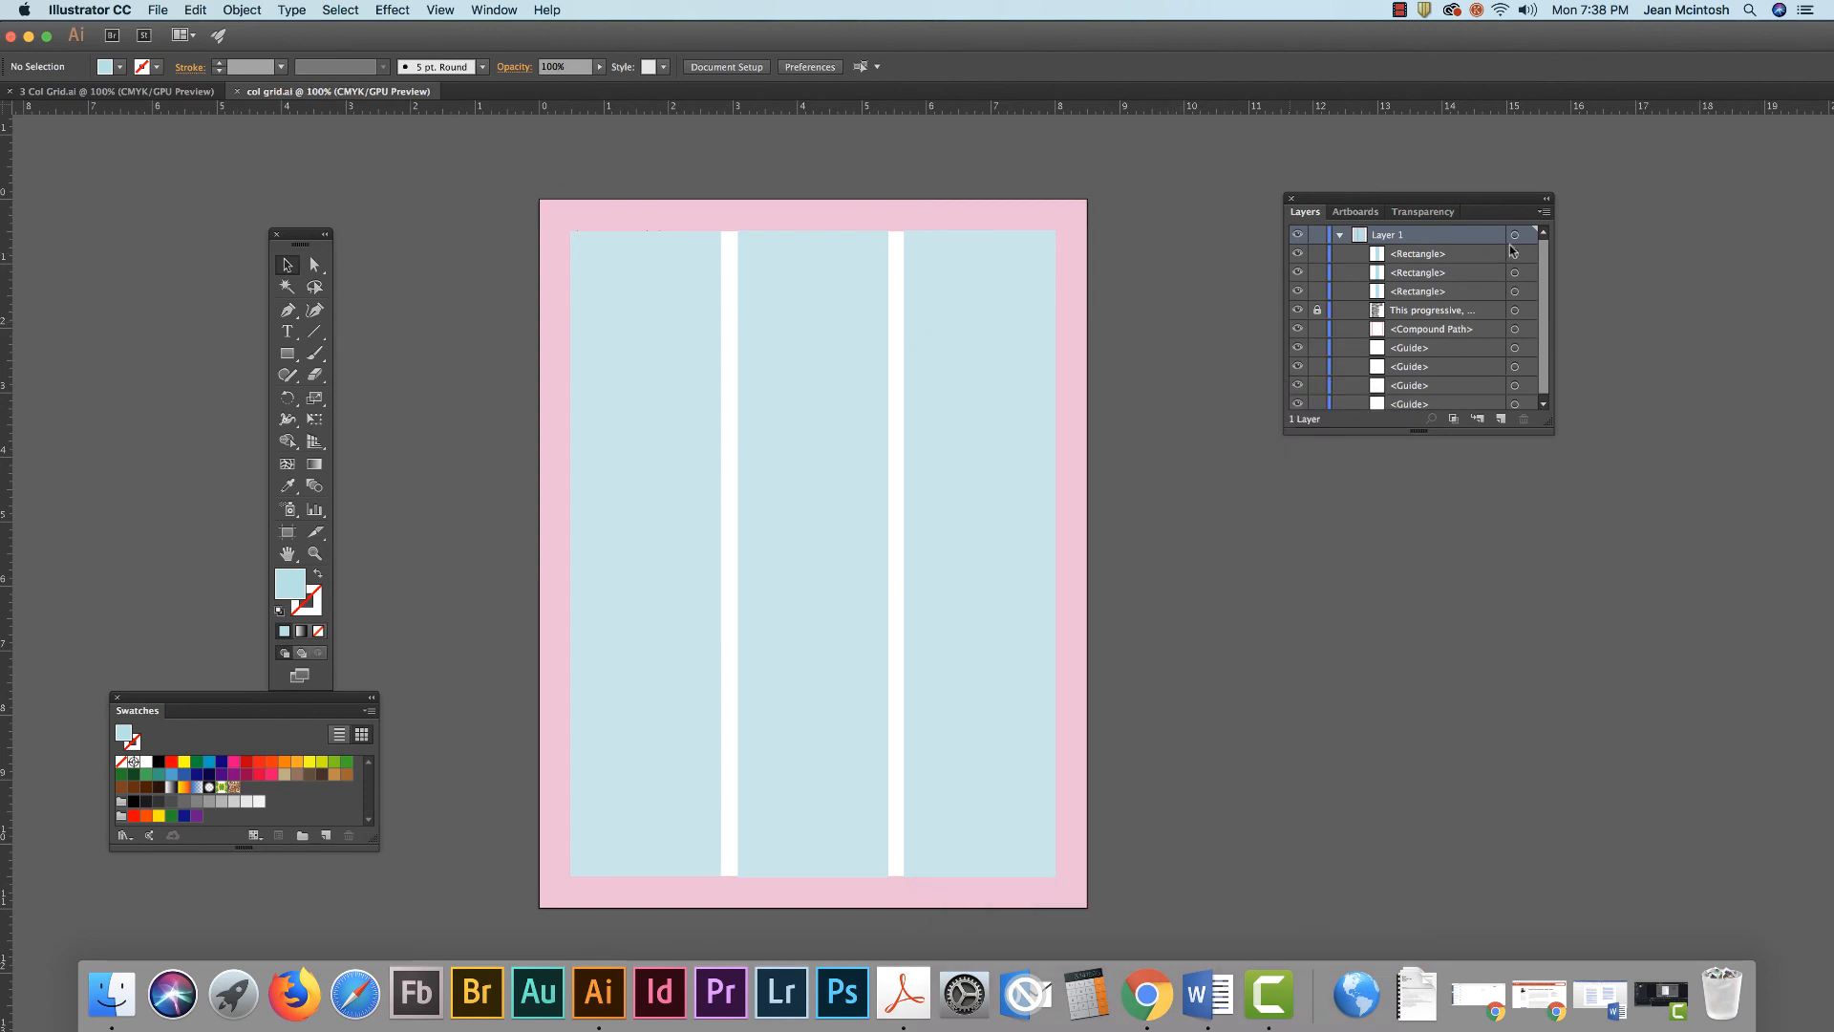
Add a second artboard beside the first, and move the artboard list clear of it.
{"action": "left_click", "coordinate": [1340, 211]}
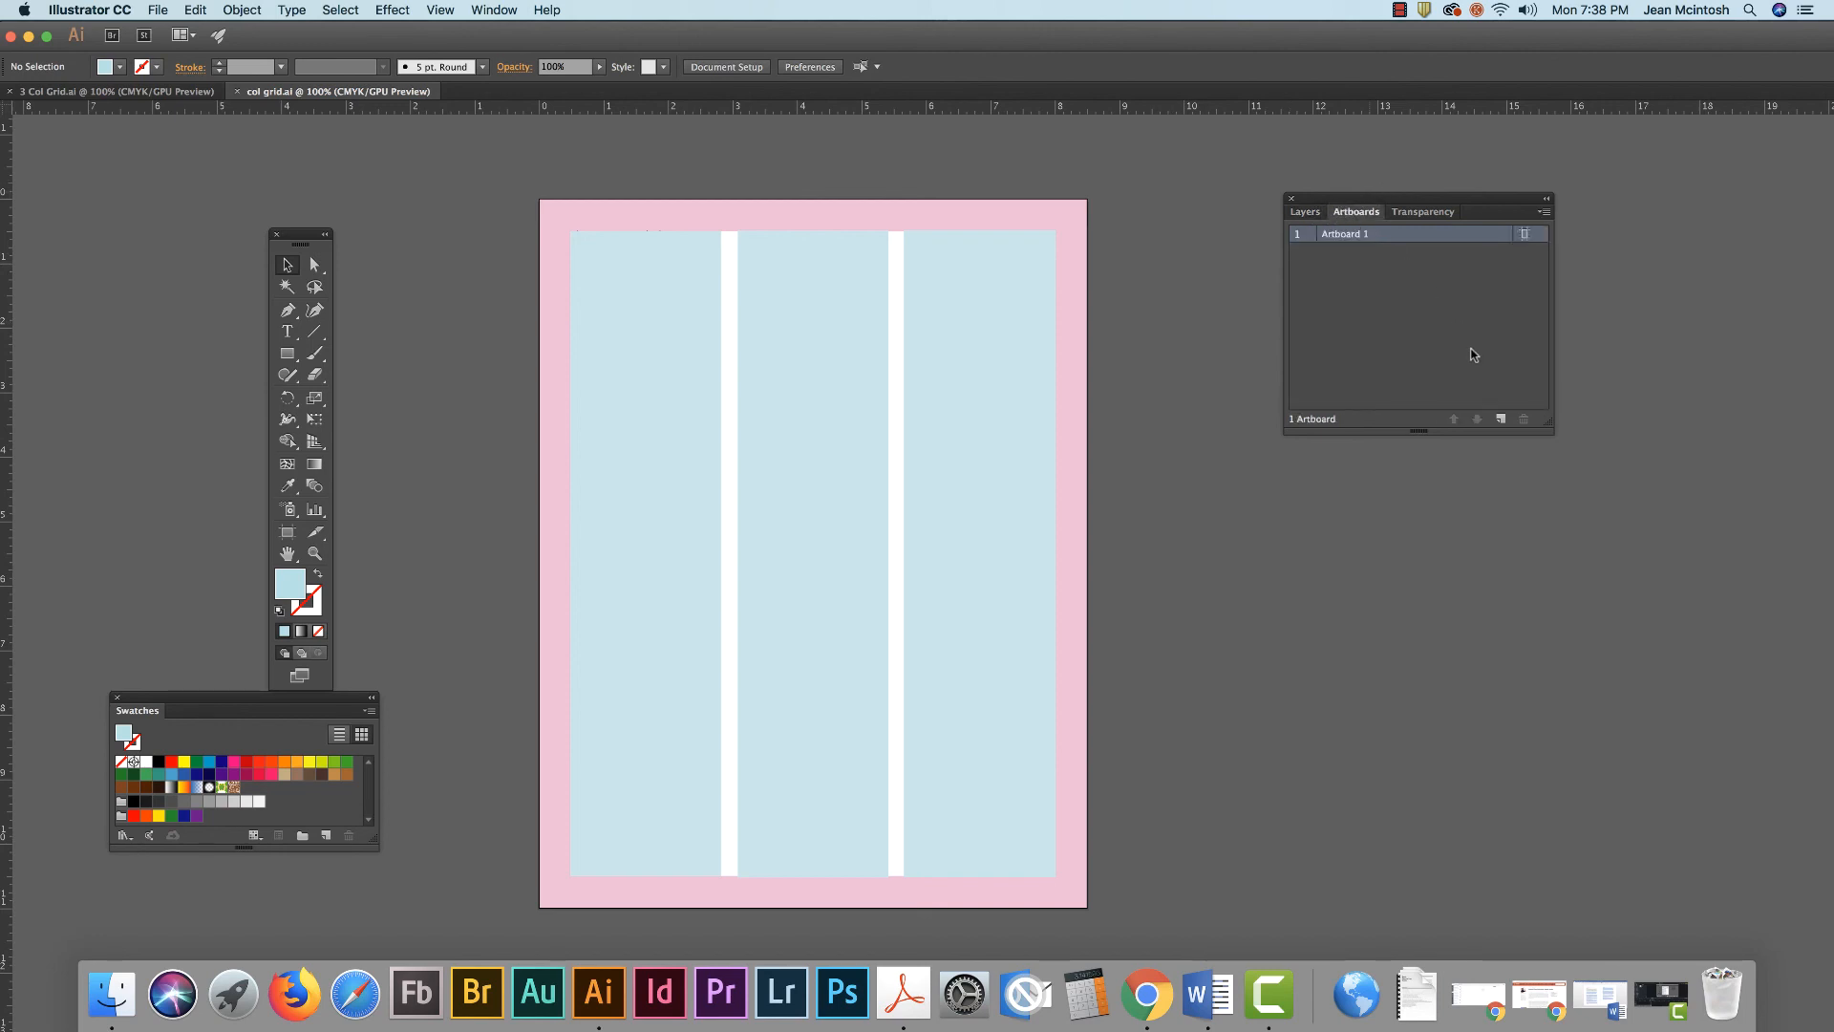
{"action": "left_click", "coordinate": [1500, 424]}
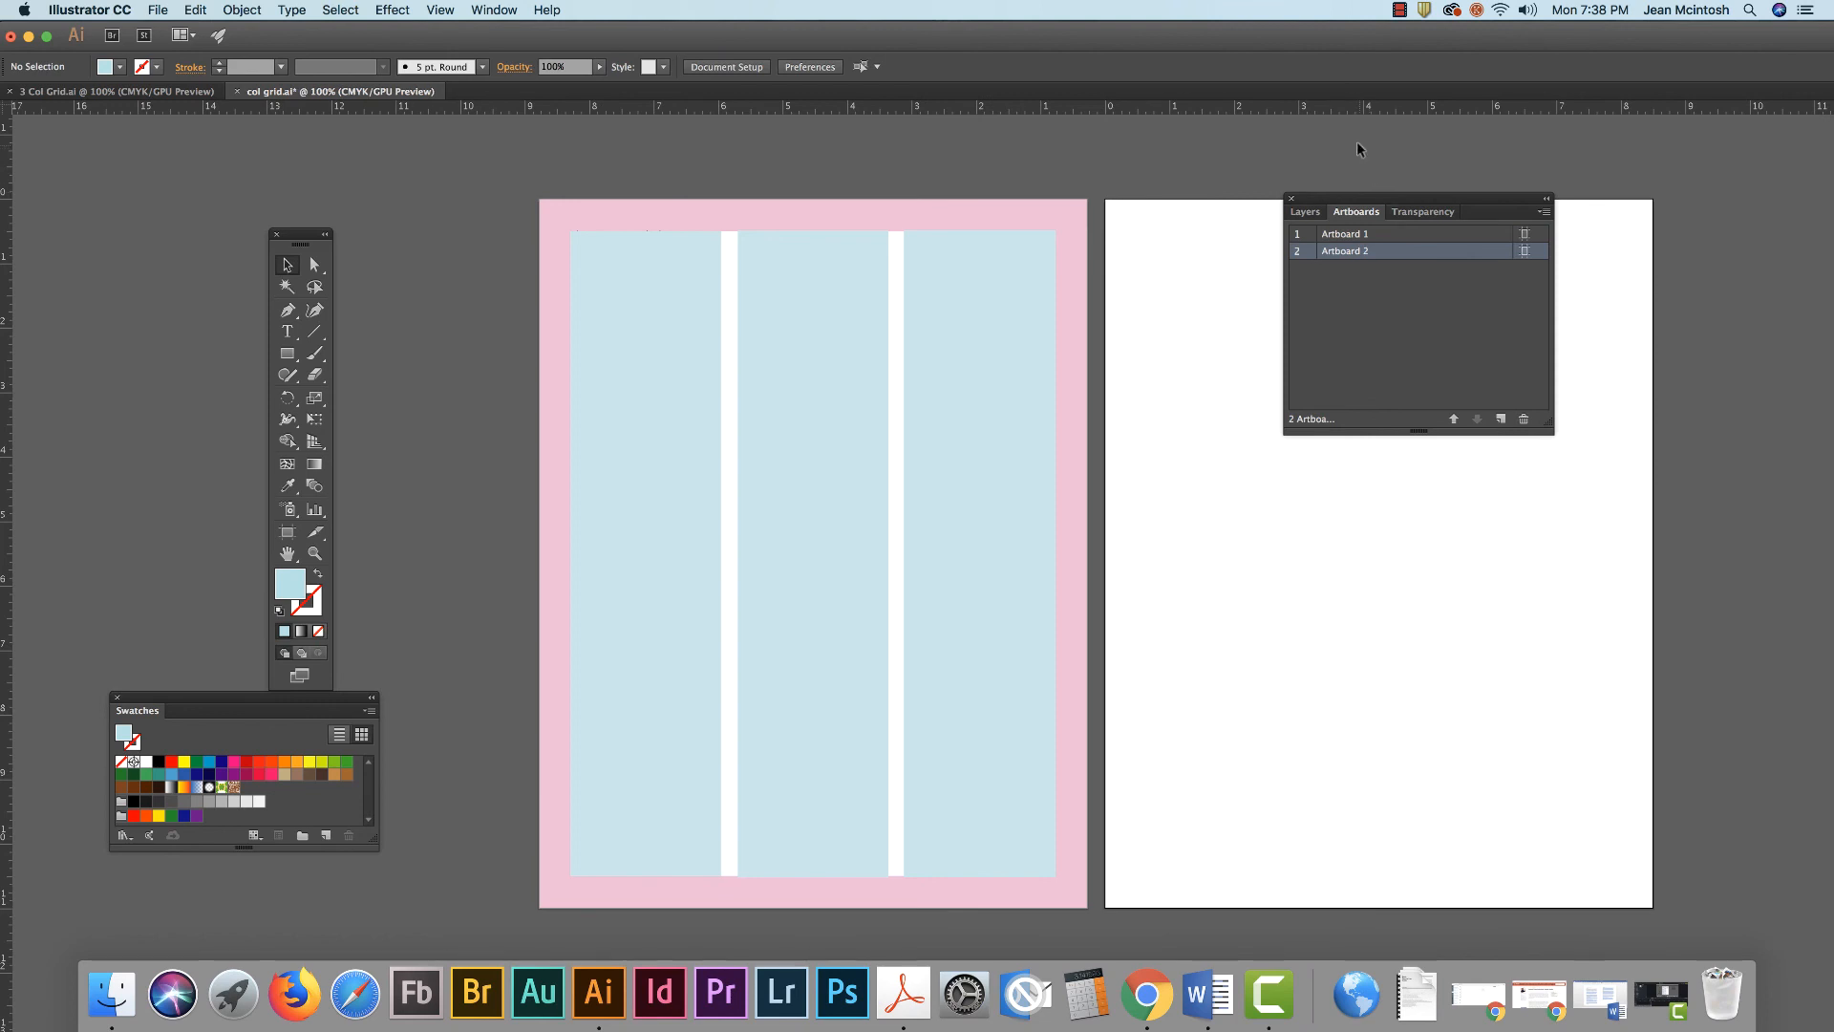
{"action": "left_click_drag", "start_coordinate": [1325, 205], "coordinate": [38, 298]}
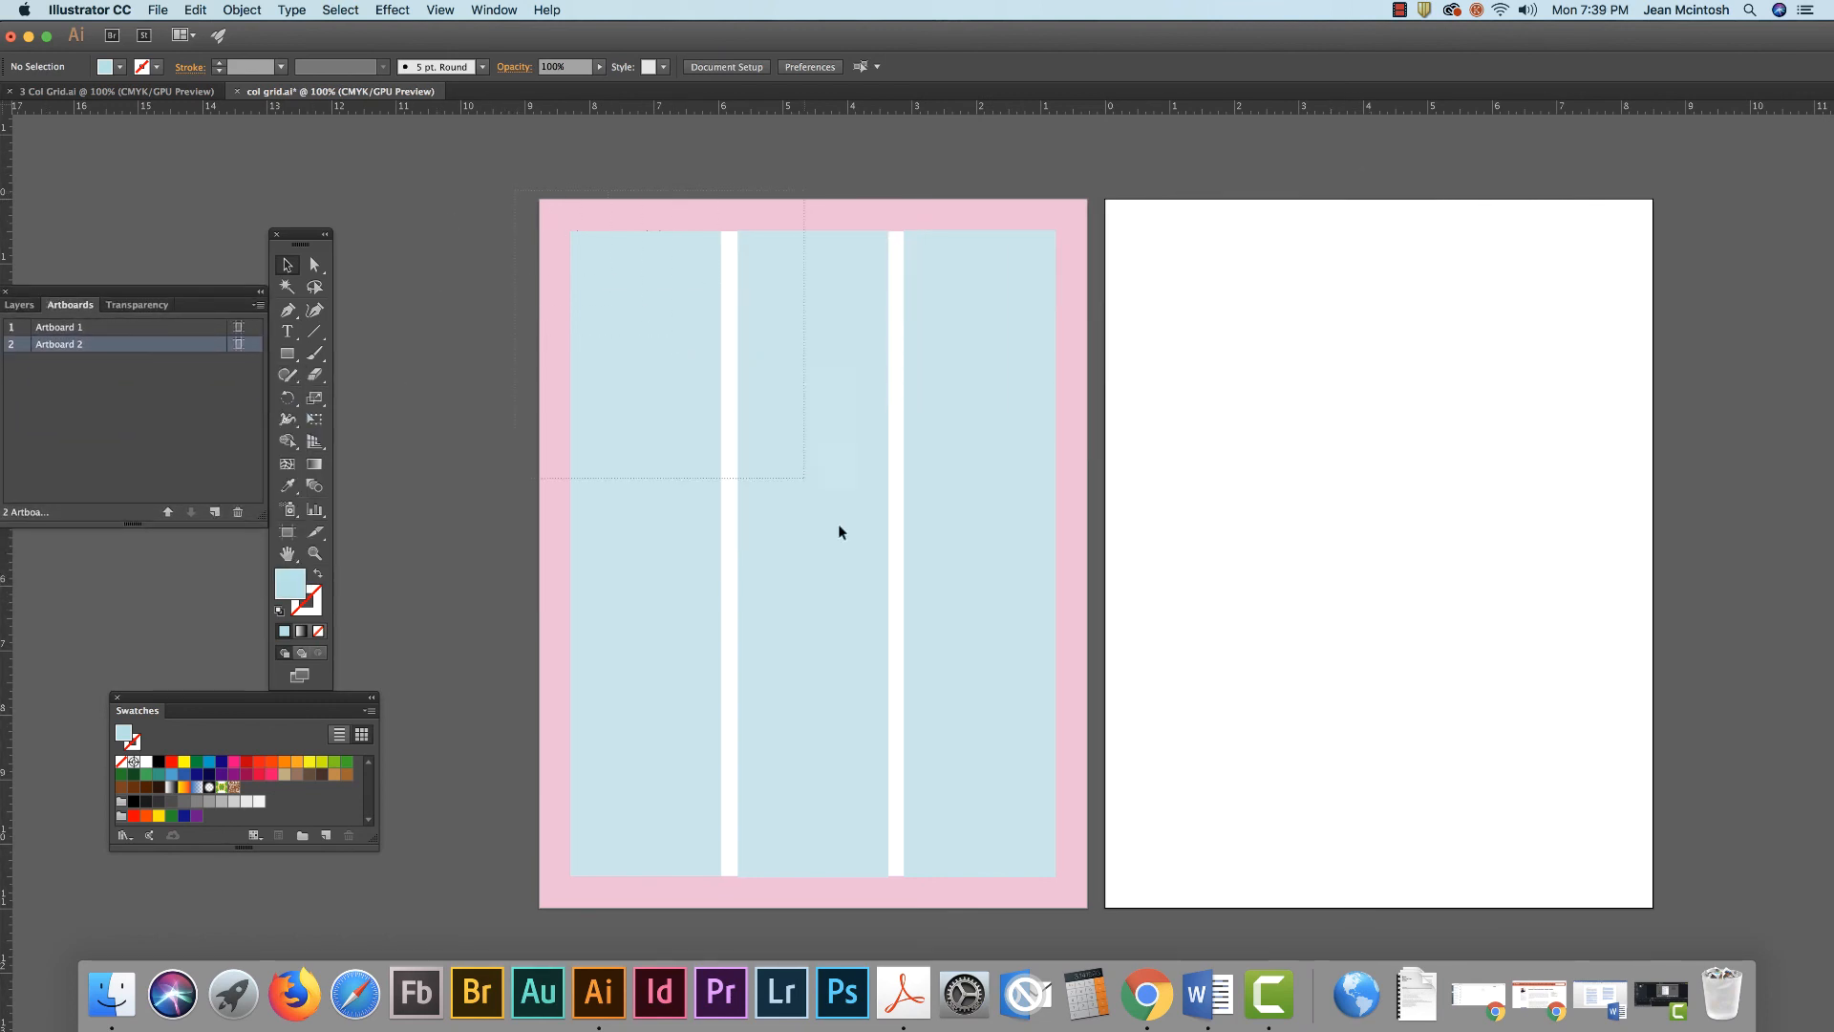
Copy the pink border and all three column rectangles onto the second artboard, aligned to its edges, and clear the selection.
{"action": "key", "text": "super+a"}
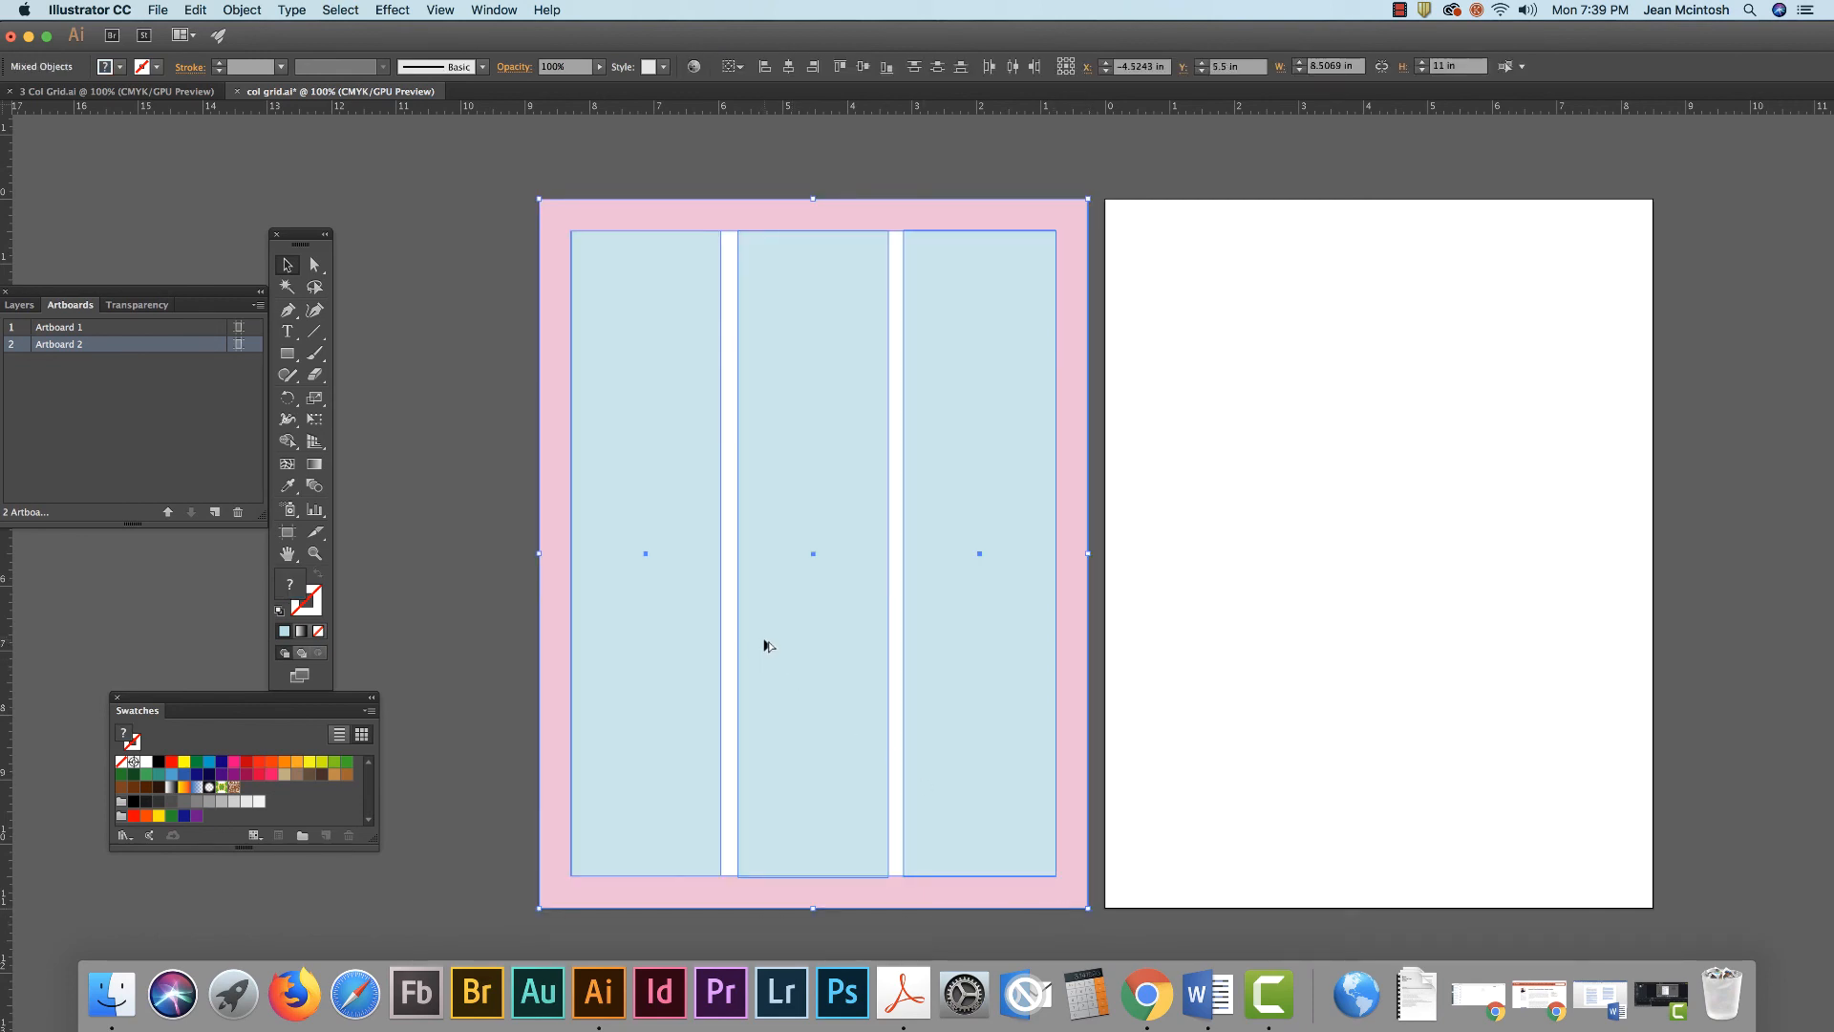
{"action": "left_click_drag", "start_coordinate": [764, 645], "coordinate": [1334, 640]}
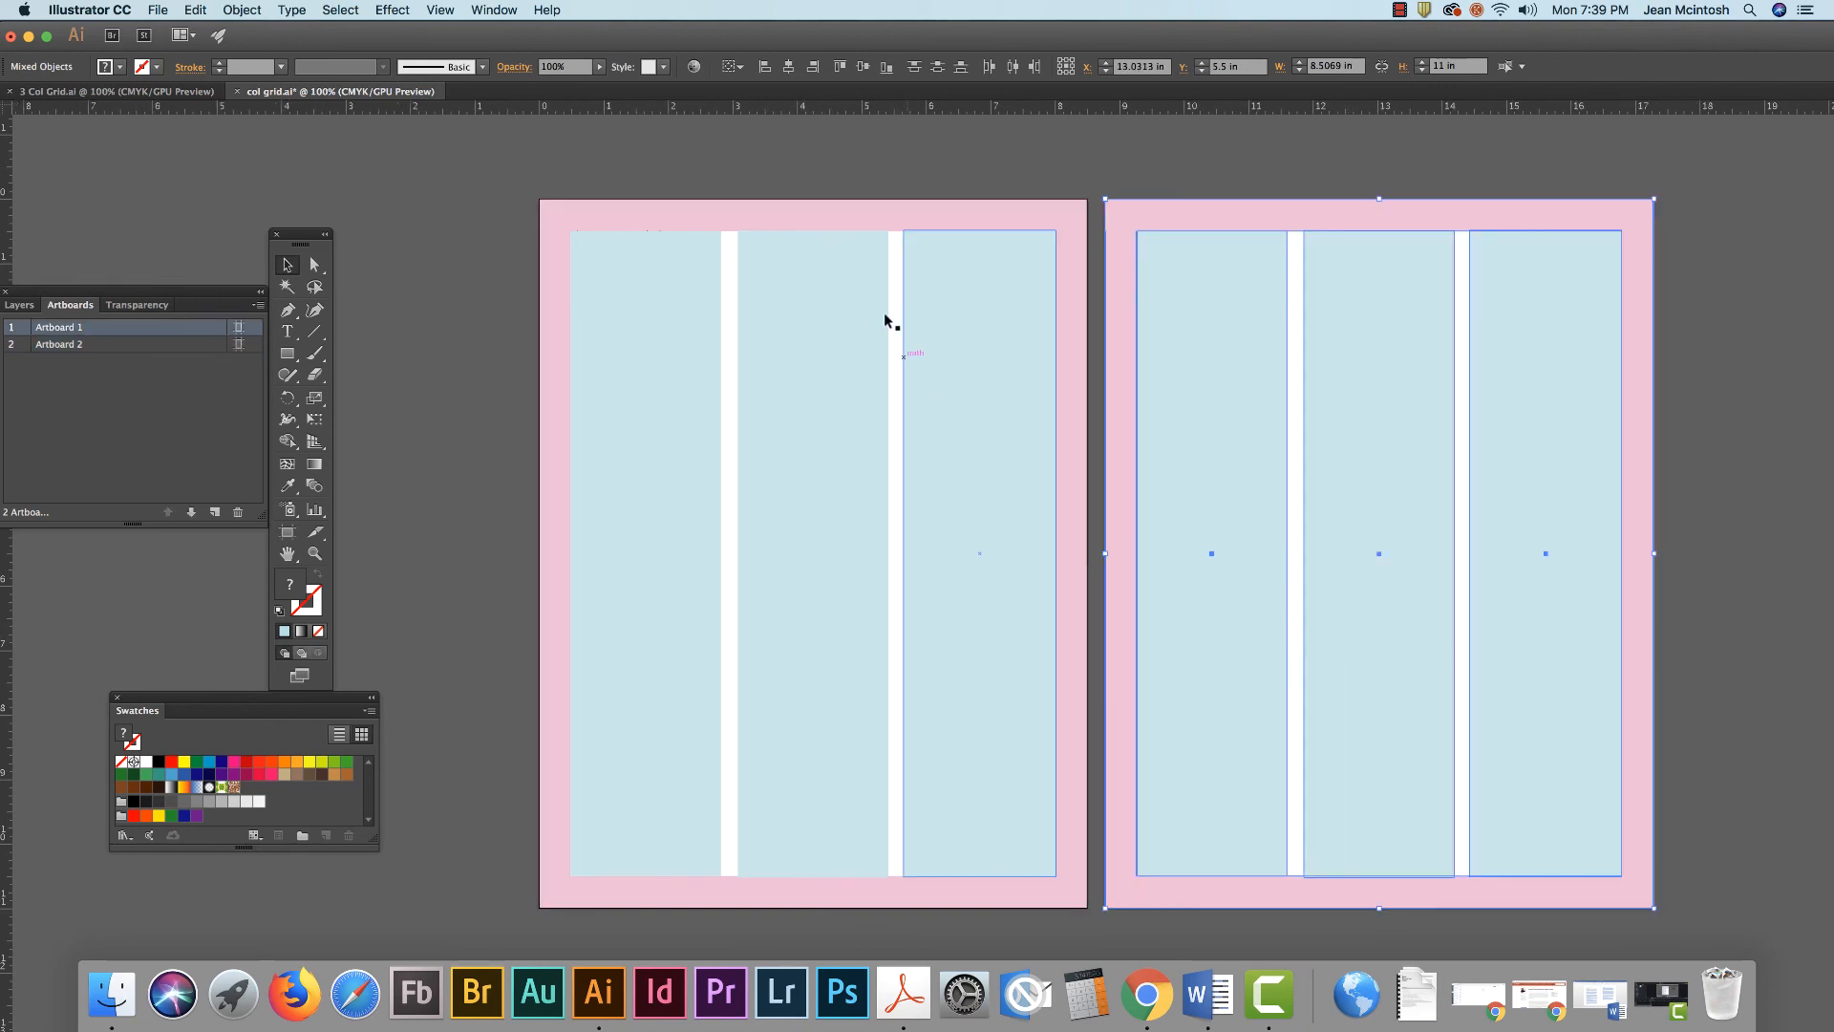
{"action": "left_click", "coordinate": [841, 158]}
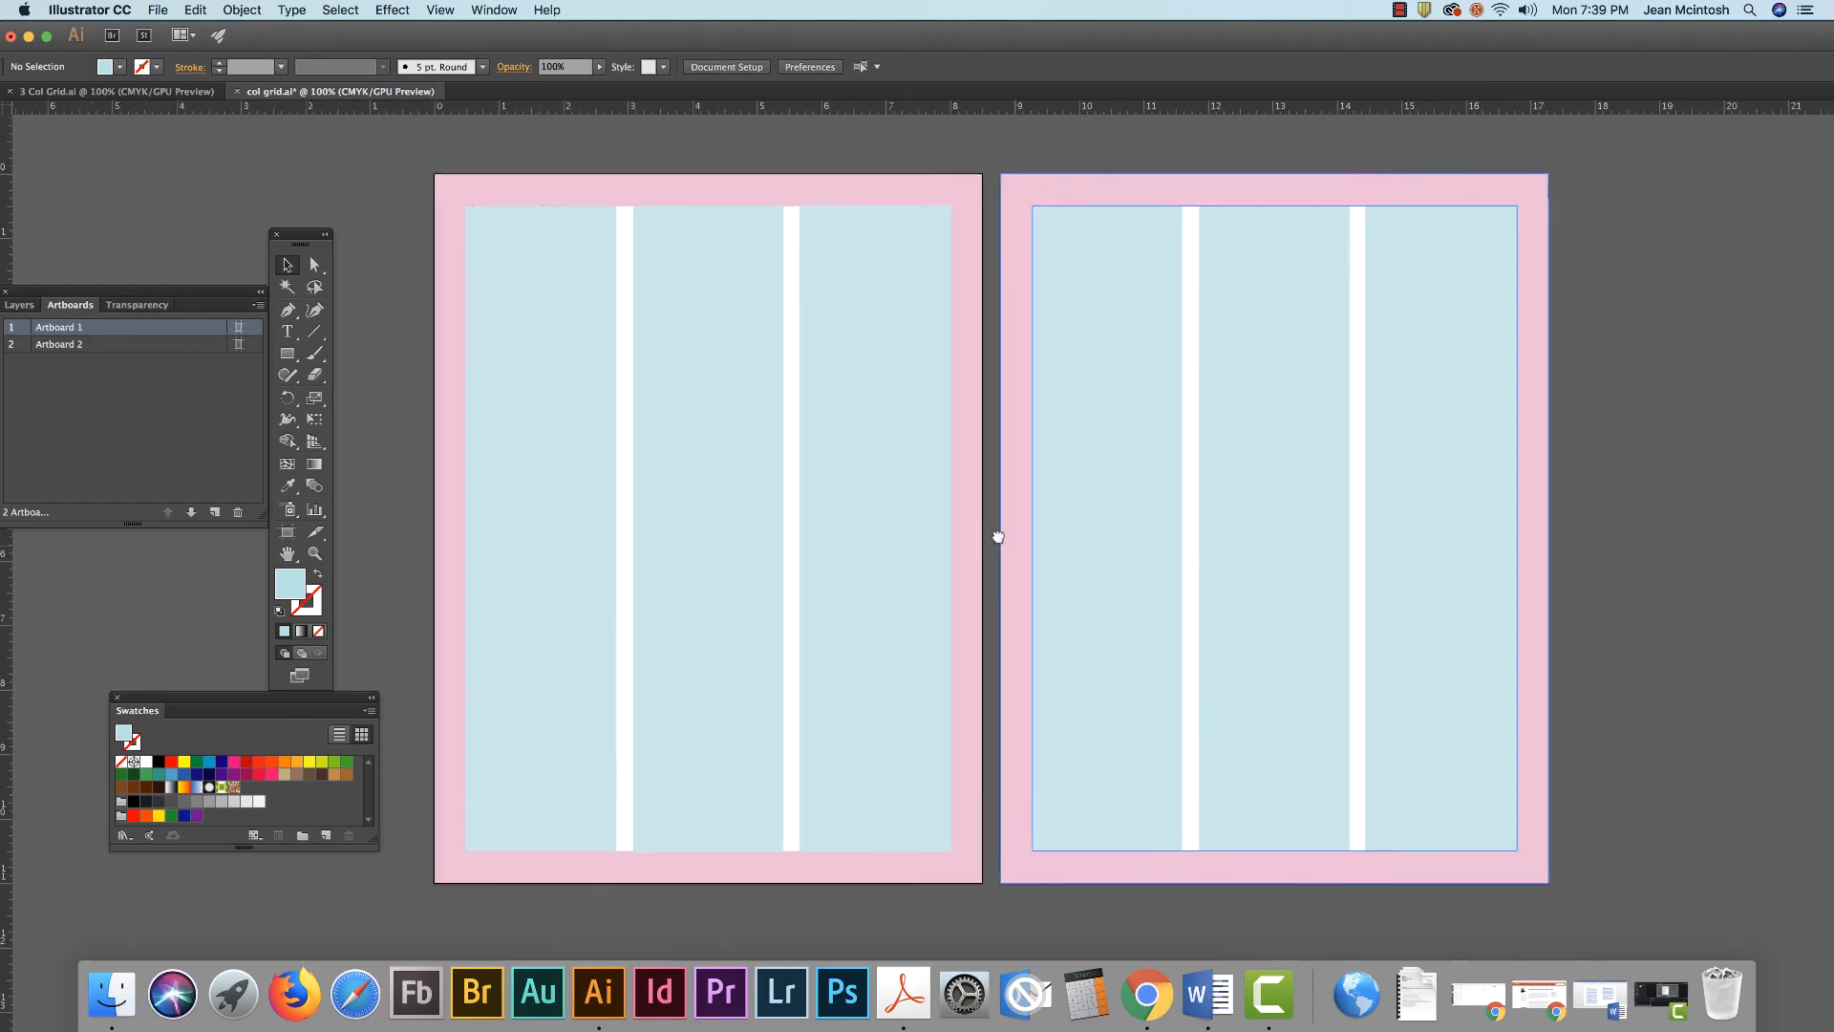